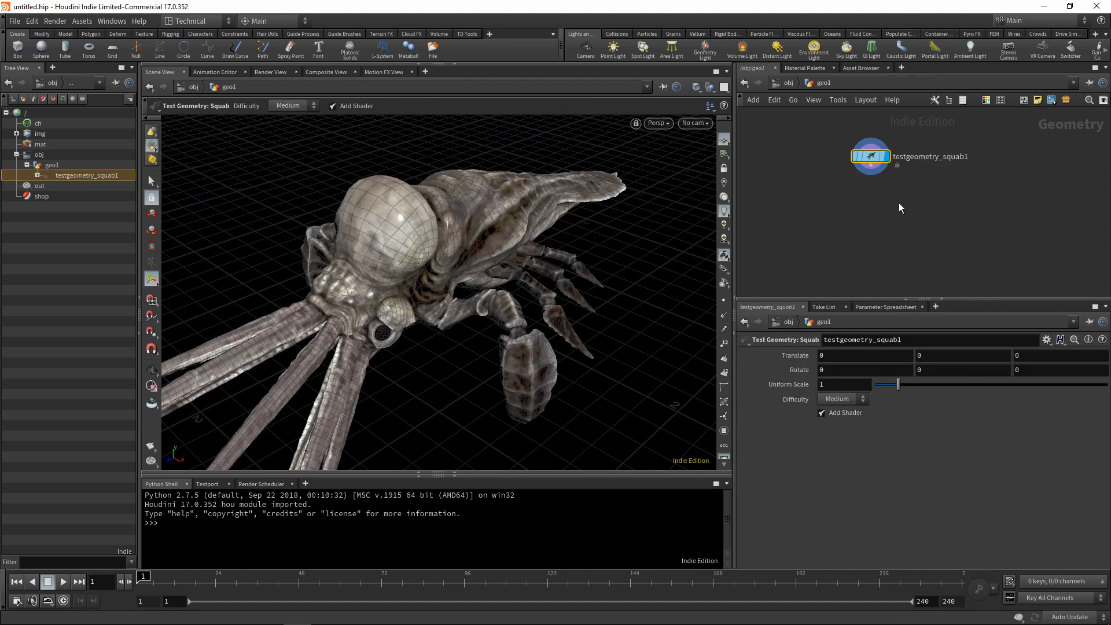
# Add a Transform node below the Squab test geometry node and zoom out to the whole creature.
pyautogui.press('Tab')
pyautogui.write('tra')
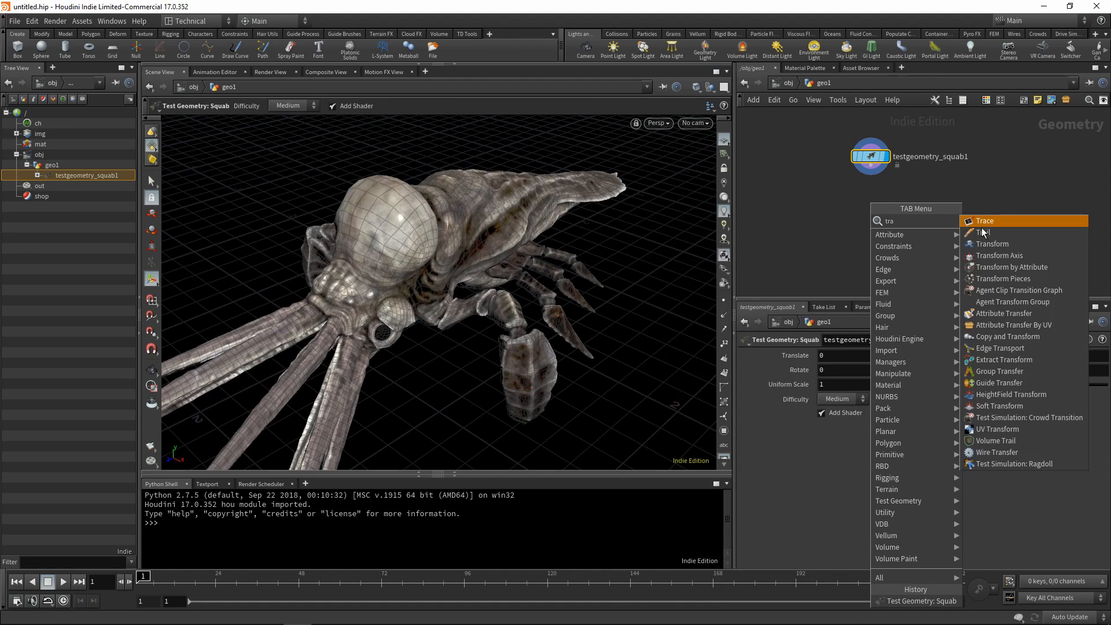
pyautogui.click(992, 244)
pyautogui.click(866, 198)
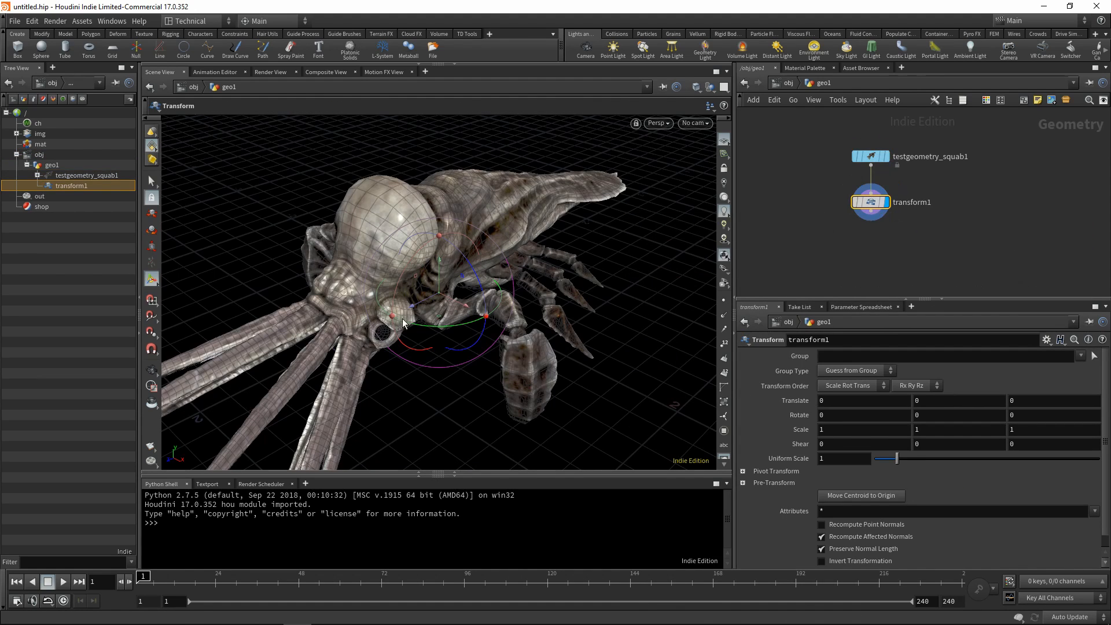
pyautogui.click(151, 371)
pyautogui.scroll(-5, 406, 301)
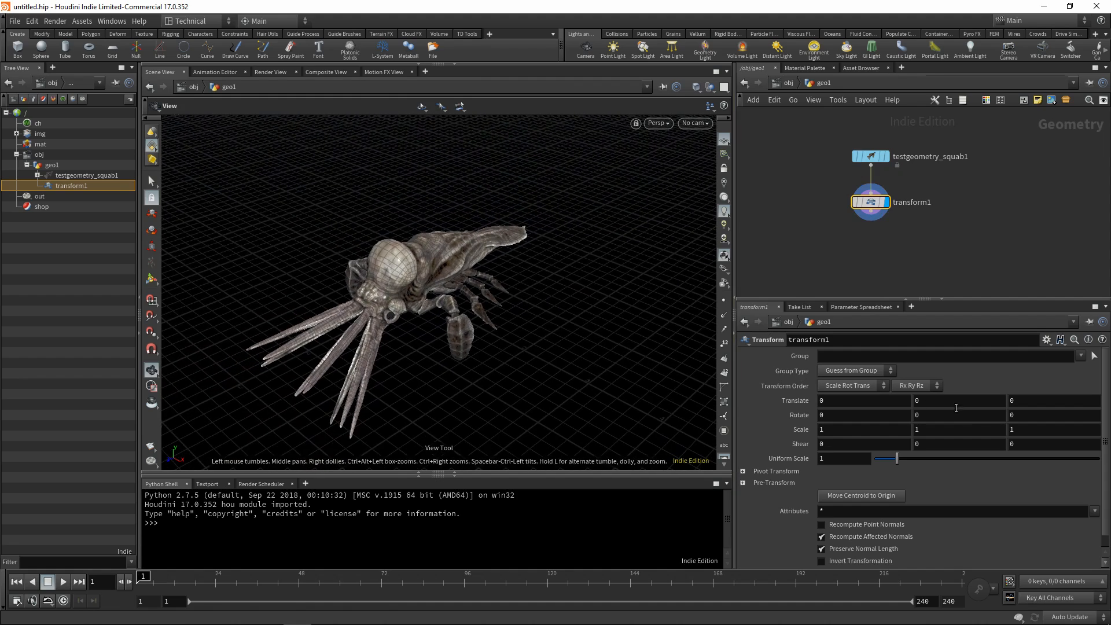
# Rotate the squab 180 degrees around the Z axis in its Transform node.
pyautogui.click(1052, 417)
pyautogui.write('180')
pyautogui.press('Return')
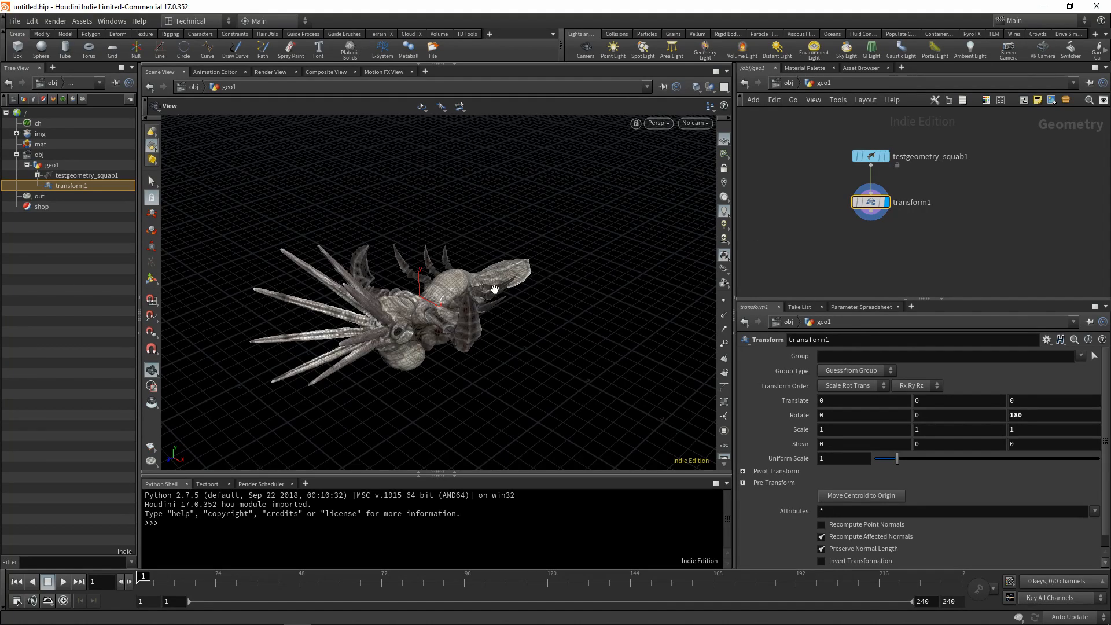
pyautogui.moveTo(495, 289); pyautogui.dragTo(427, 324)
# Add a Bound node connected below the squab's Transform node.
pyautogui.moveTo(887, 271); pyautogui.dragTo(880, 223, button='middle')
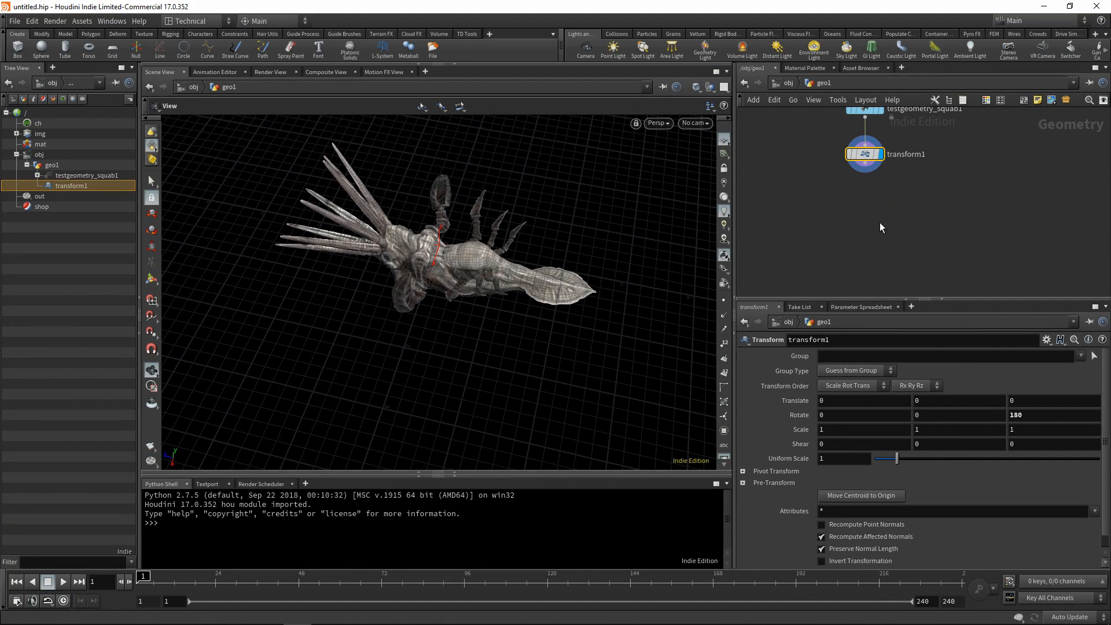
pyautogui.press('Tab')
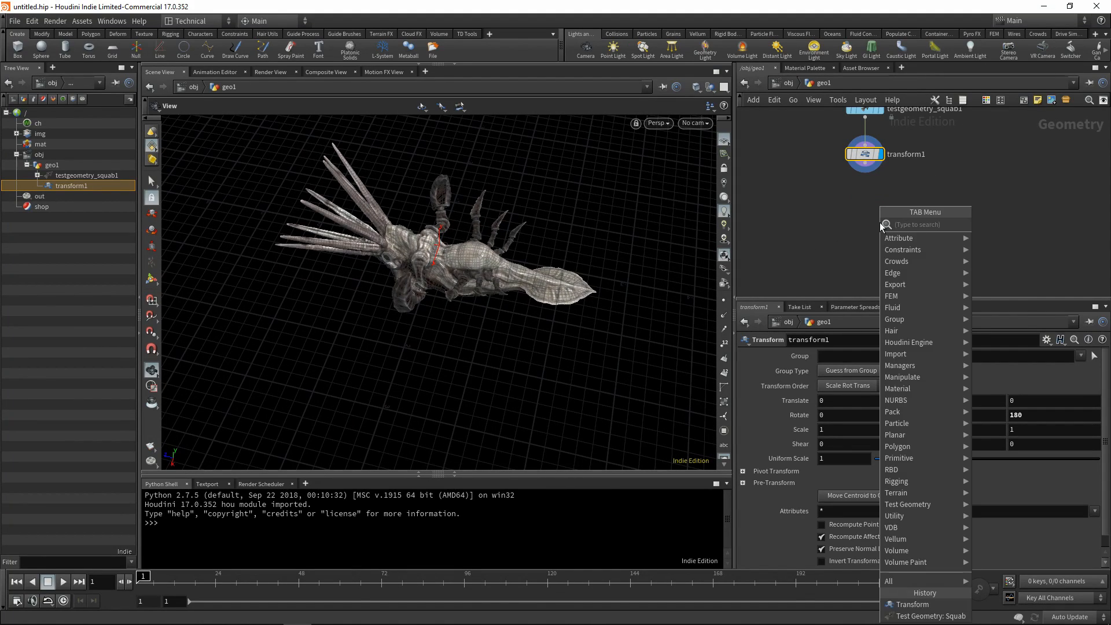
pyautogui.write('bound')
pyautogui.click(989, 226)
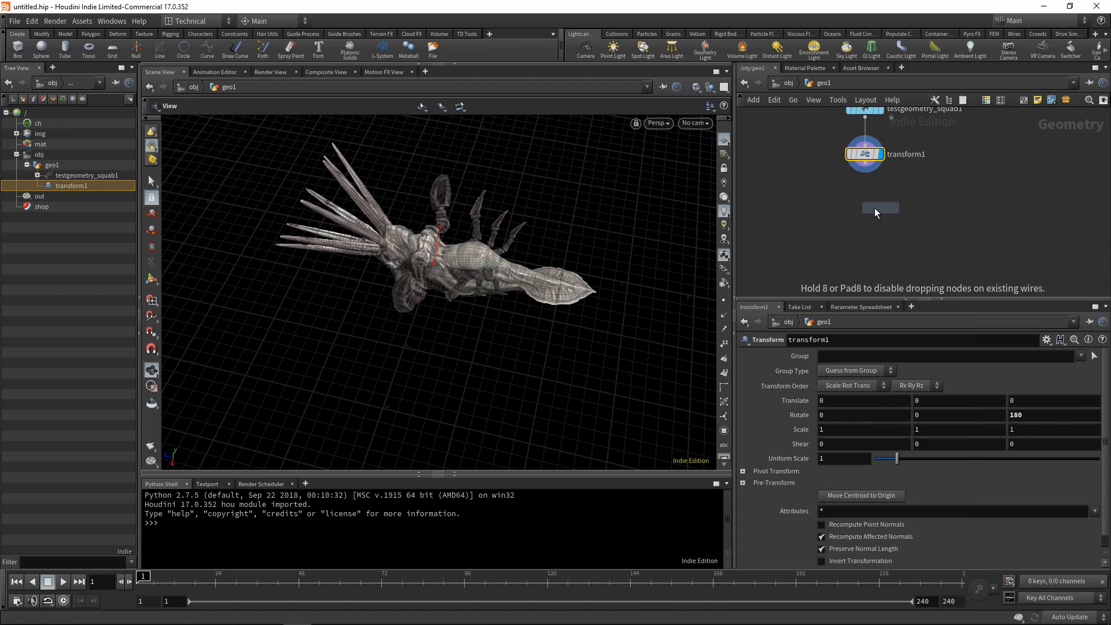
pyautogui.click(864, 206)
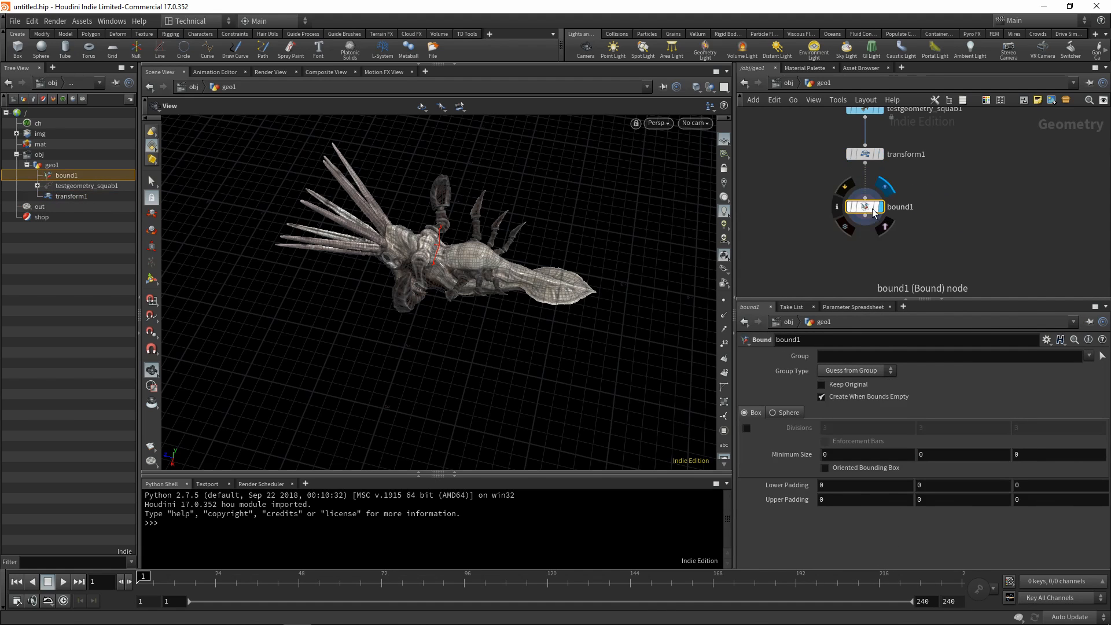
# Set the Bound node's lower and upper padding to 1 on all three axes.
pyautogui.moveTo(508, 228); pyautogui.dragTo(756, 333)
pyautogui.click(822, 485)
pyautogui.write('1')
pyautogui.press('Tab')
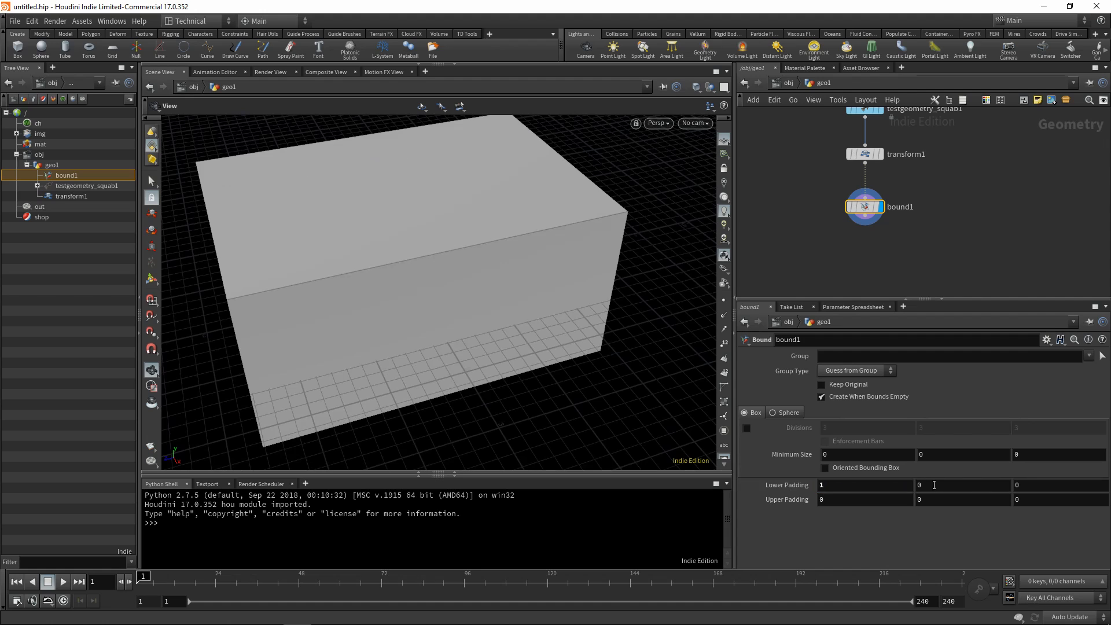
pyautogui.write('1')
pyautogui.press('Tab')
pyautogui.write('1')
pyautogui.press('Tab')
pyautogui.write('1')
pyautogui.press('Tab')
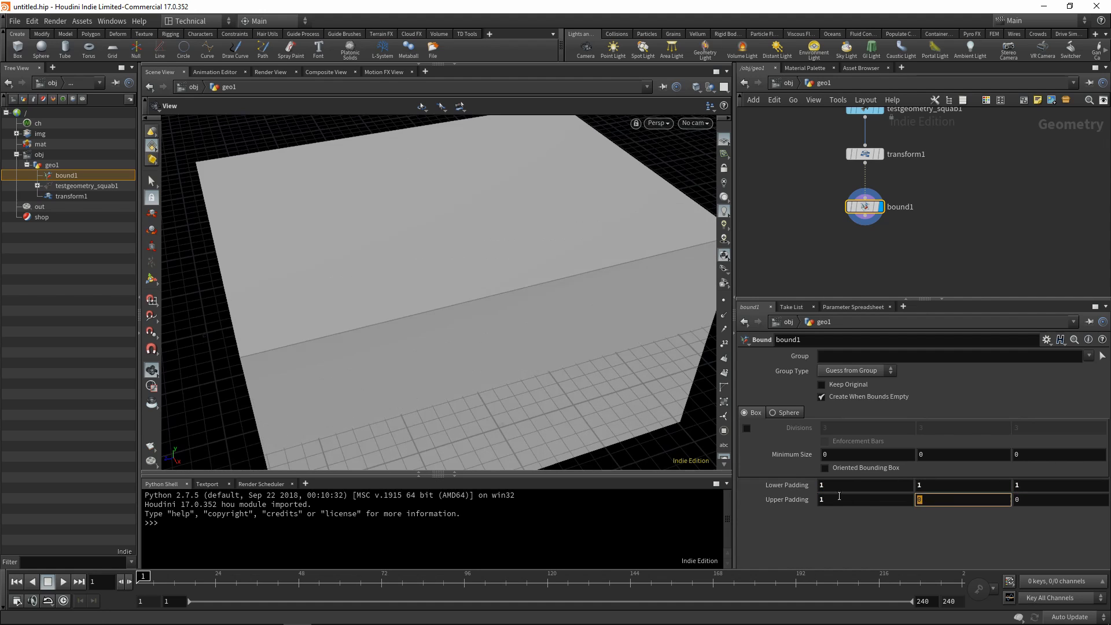
pyautogui.write('1')
pyautogui.press('Tab')
pyautogui.write('1')
pyautogui.press('Tab')
pyautogui.scroll(-3, 529, 334)
pyautogui.moveTo(530, 333); pyautogui.dragTo(536, 297)
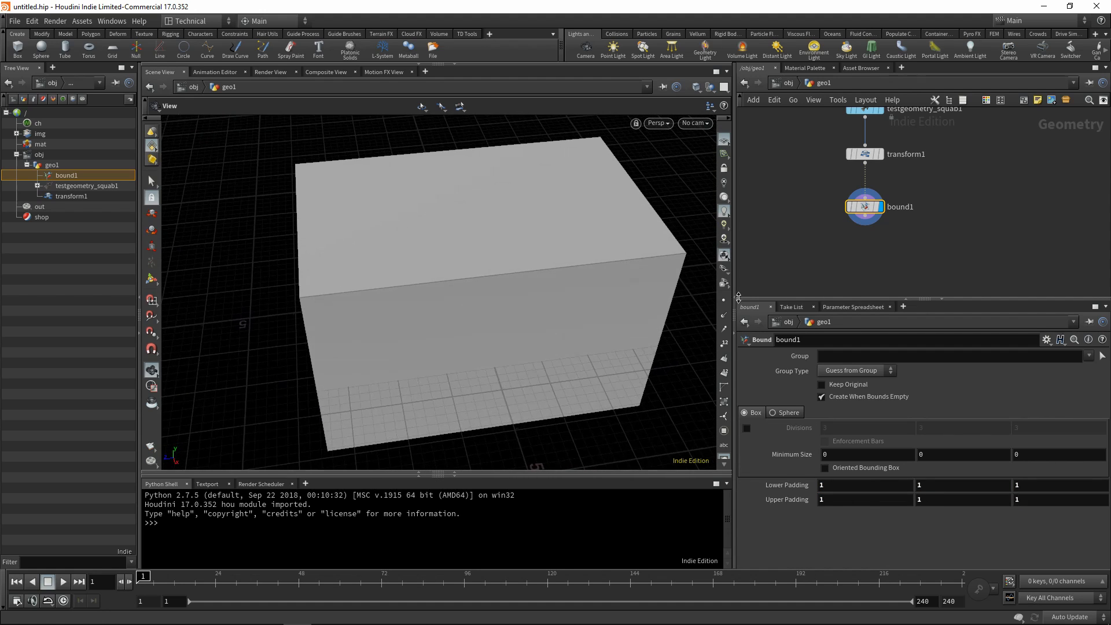
# Add a Sort node below the Bound node and set its primitive sort to By Y.
pyautogui.moveTo(898, 256); pyautogui.dragTo(903, 204, button='middle')
pyautogui.press('Tab')
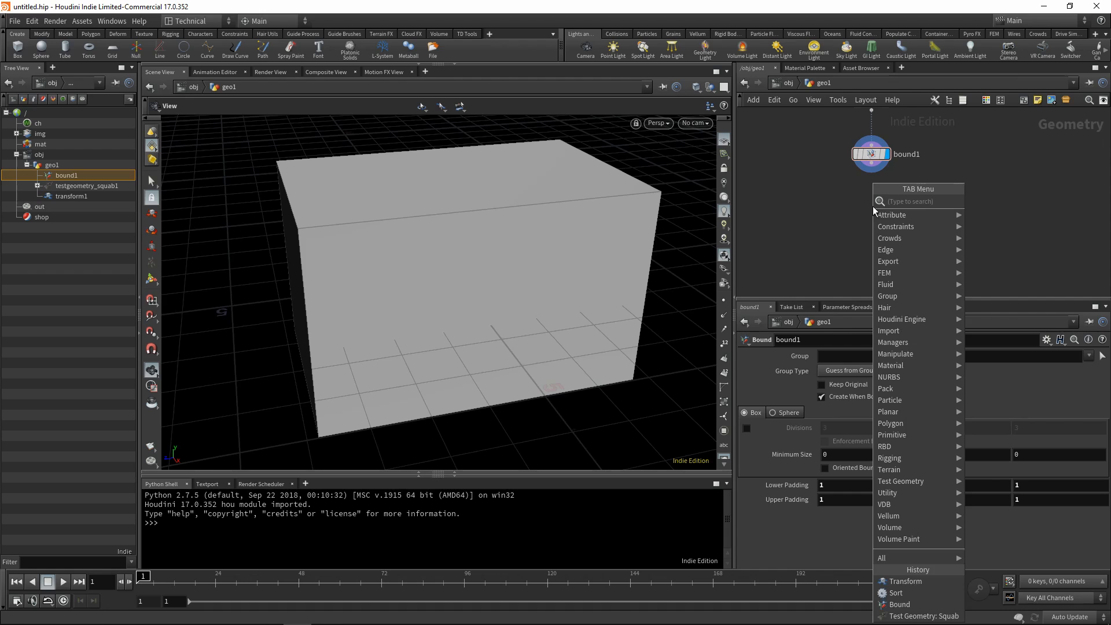
pyautogui.write('sorty')
pyautogui.press('Return')
pyautogui.click(876, 202)
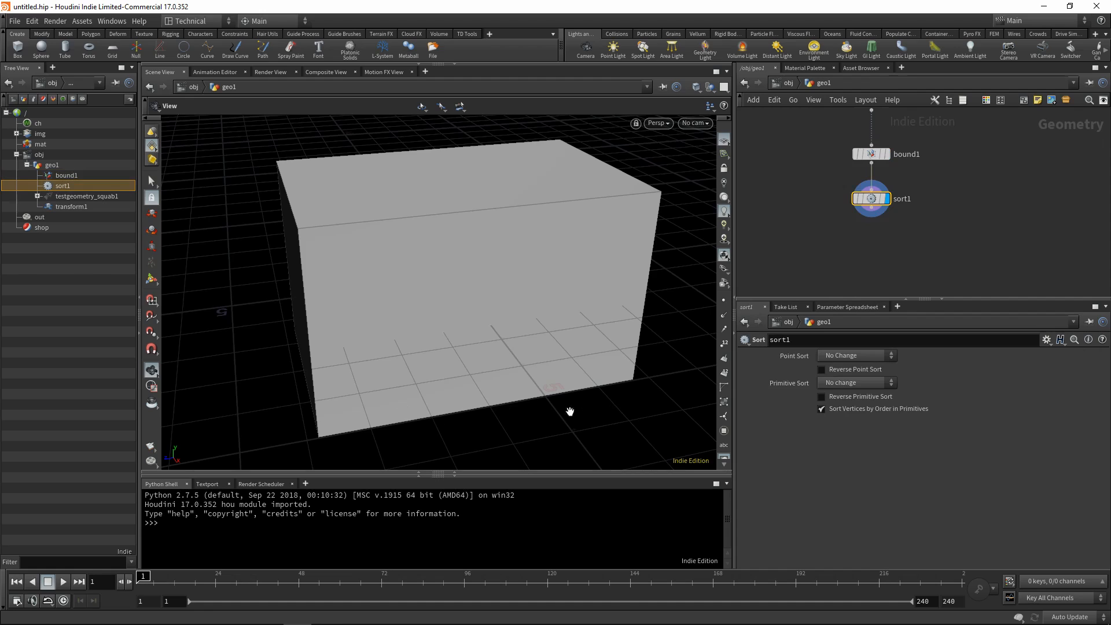
pyautogui.click(848, 388)
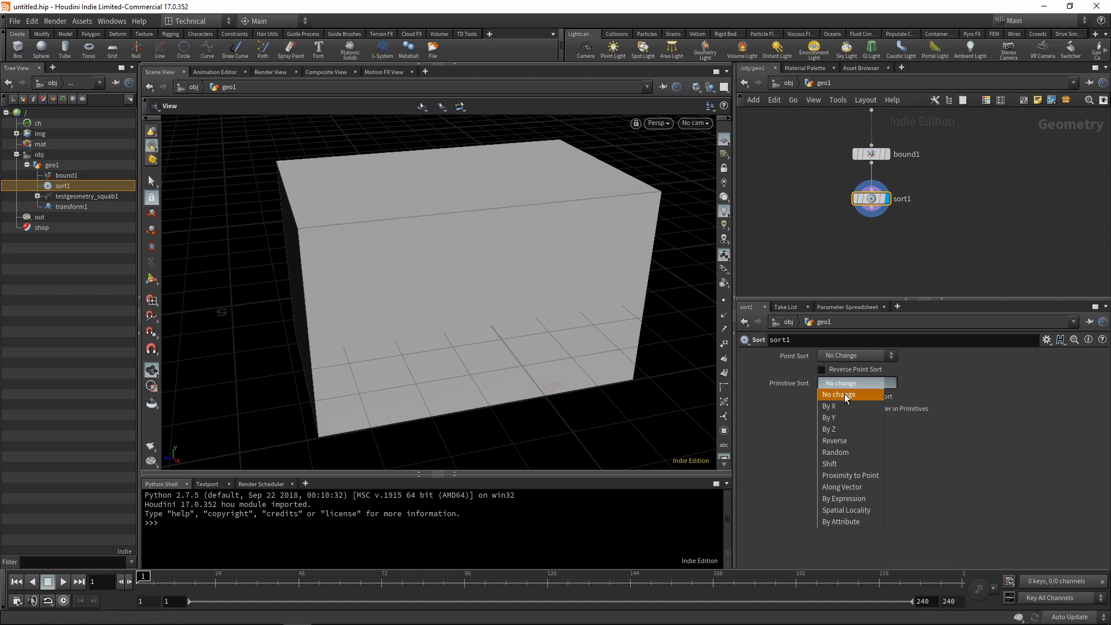
pyautogui.click(839, 415)
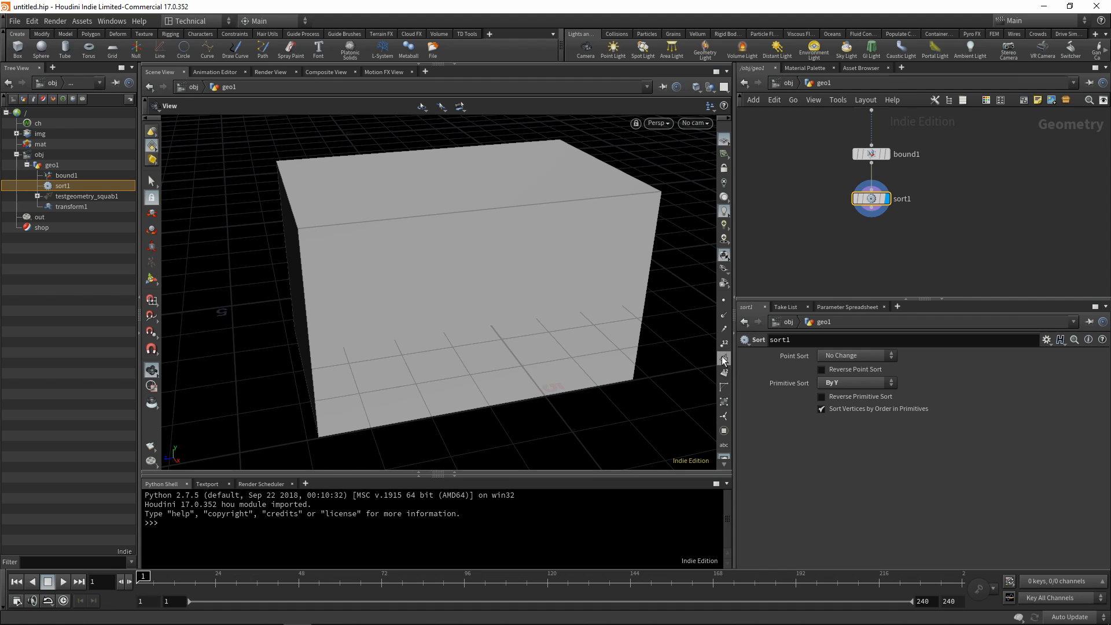
# Examine the primitive numbers on the sorted bounding box's faces.
pyautogui.click(724, 375)
pyautogui.moveTo(471, 202)
pyautogui.mouseDown()
pyautogui.moveTo(452, 43)
pyautogui.moveTo(453, 201)
pyautogui.mouseUp()
pyautogui.click(724, 375)
# Add a second Transform node below the Sort node and display its output.
pyautogui.moveTo(844, 273); pyautogui.dragTo(837, 273, button='middle')
pyautogui.press('Tab')
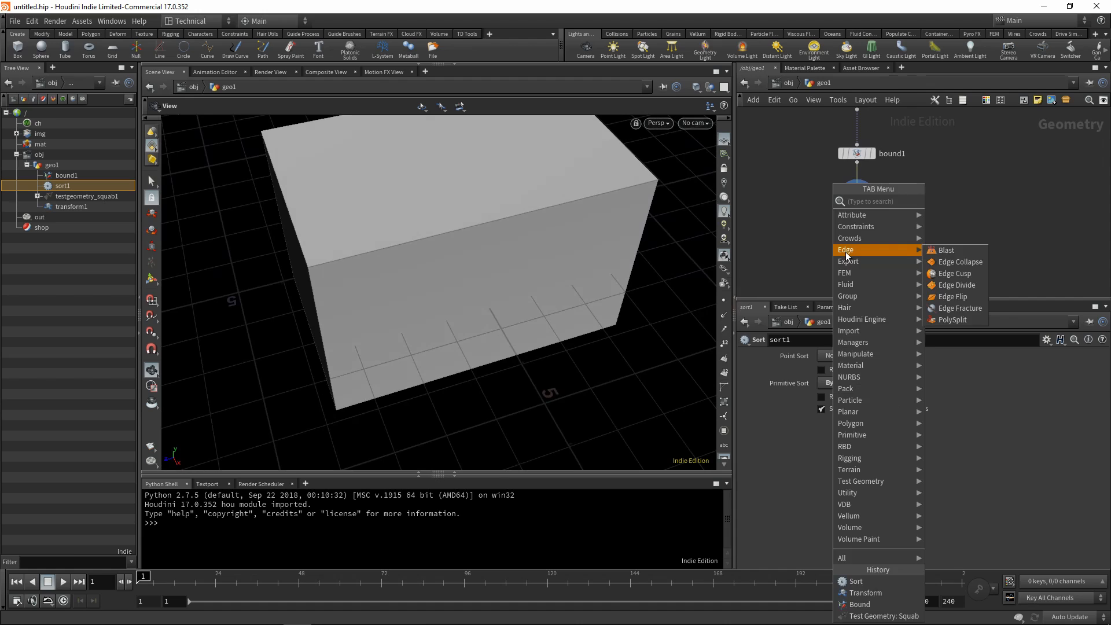
pyautogui.write('tra')
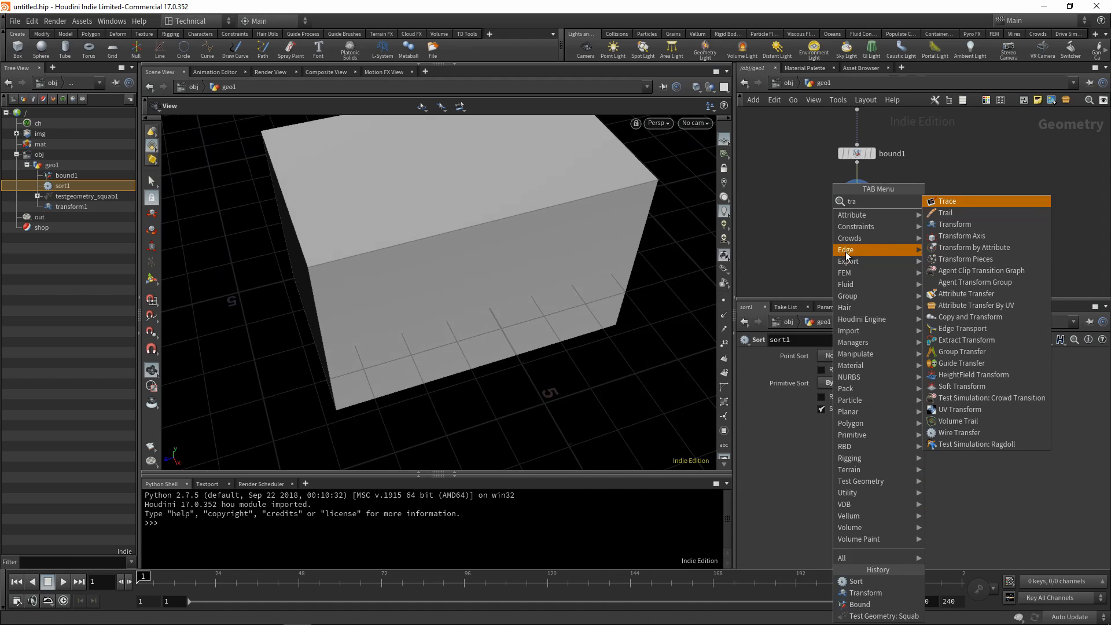
pyautogui.click(971, 224)
pyautogui.click(854, 238)
pyautogui.click(857, 233)
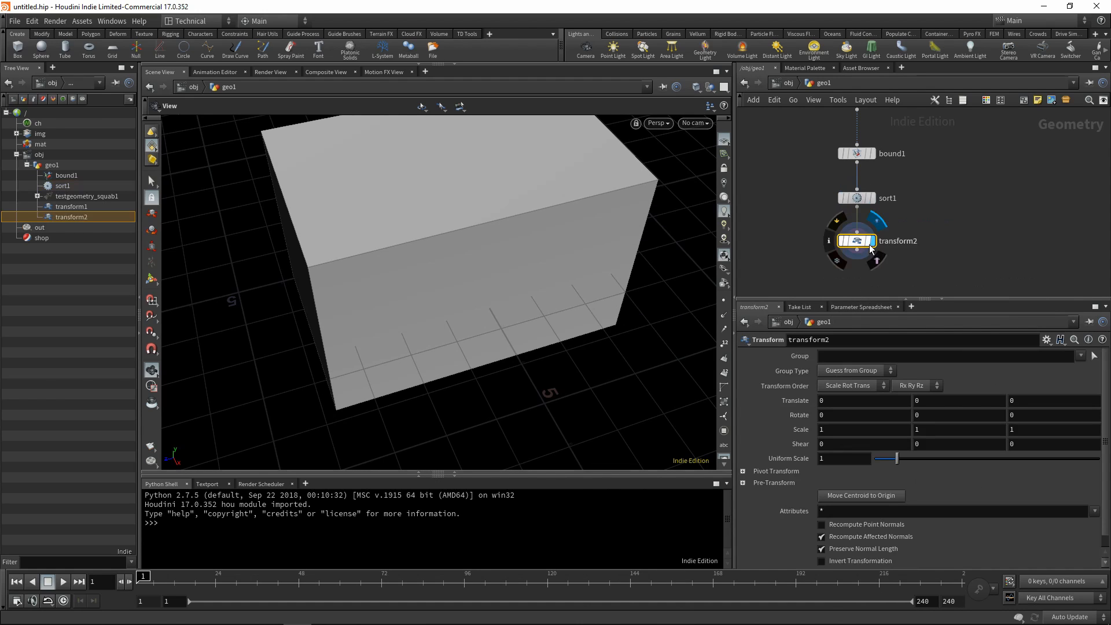
pyautogui.moveTo(876, 266); pyautogui.dragTo(870, 233, button='middle')
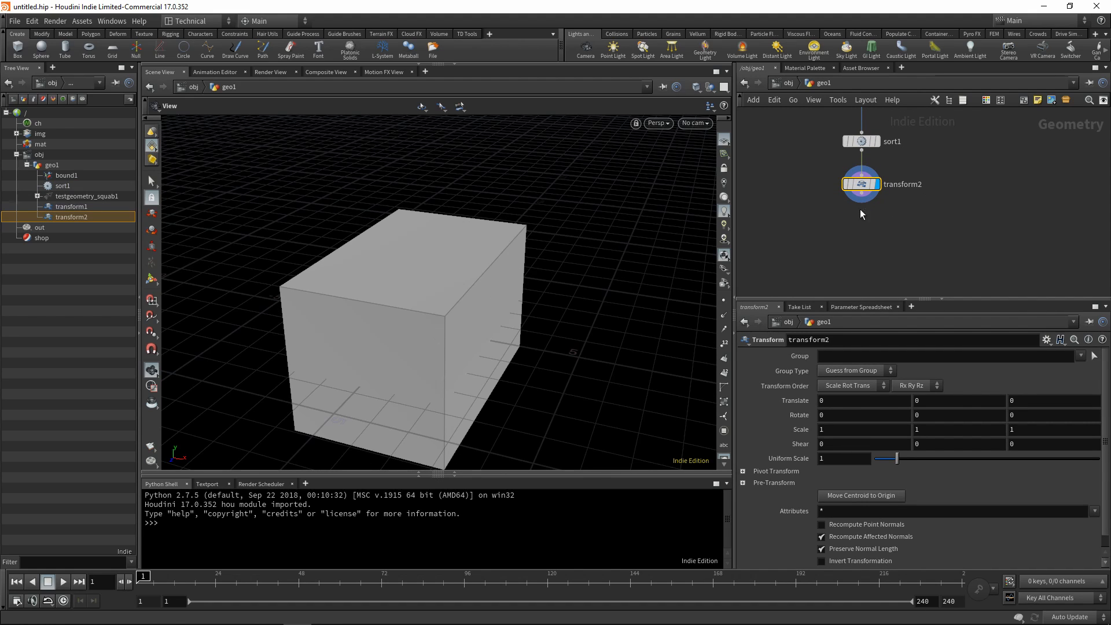
# Add a Delete node connected below the second Transform node.
pyautogui.moveTo(890, 229); pyautogui.dragTo(862, 210, button='middle')
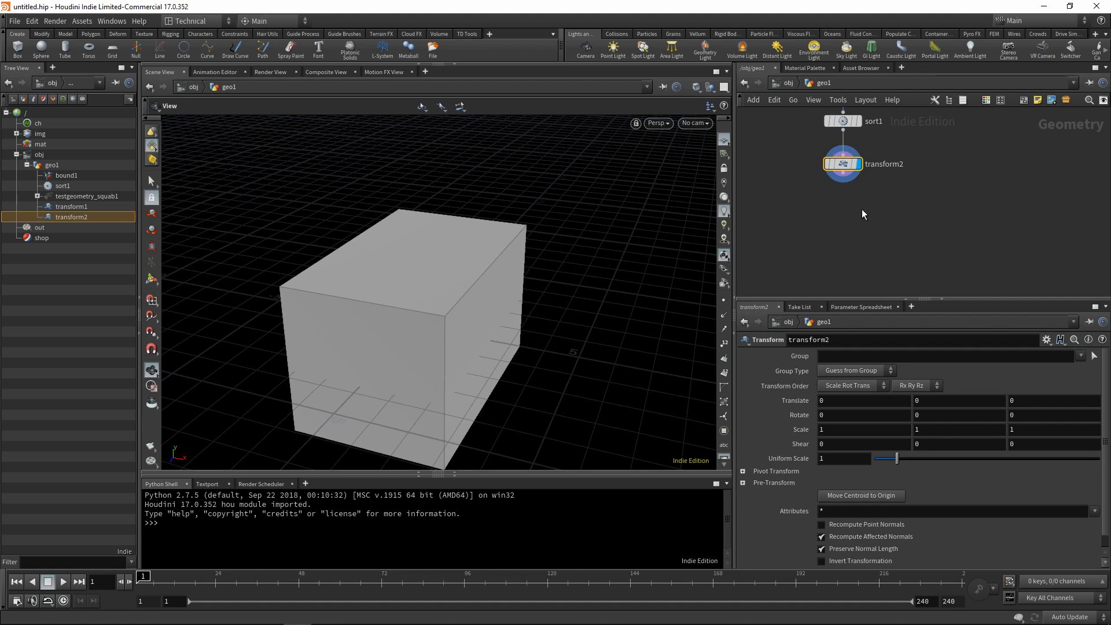
pyautogui.press('Tab')
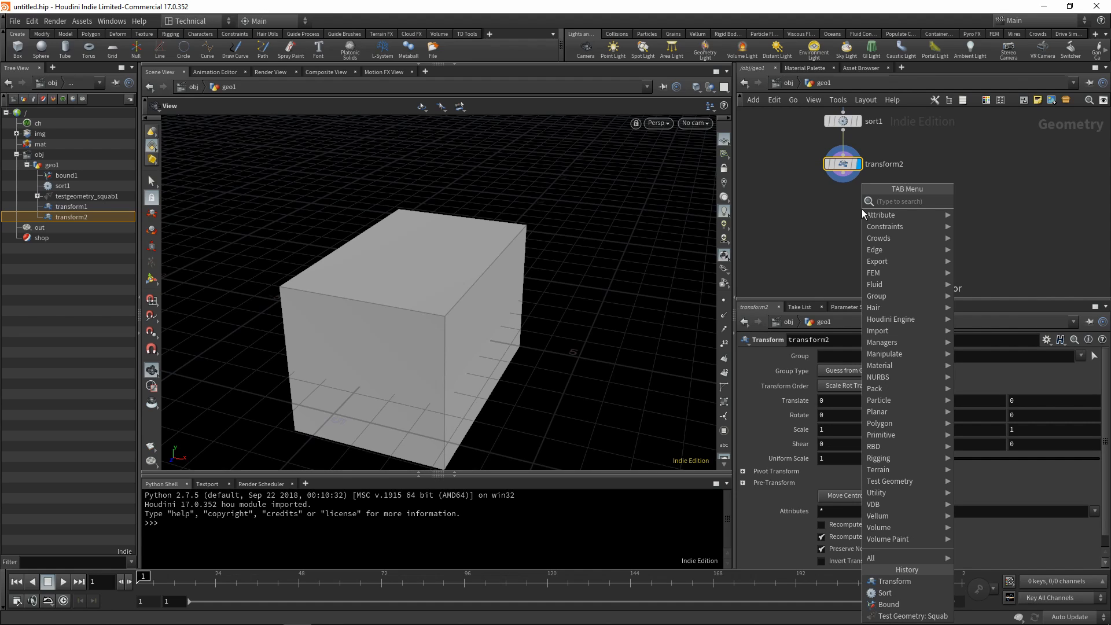
pyautogui.write('de')
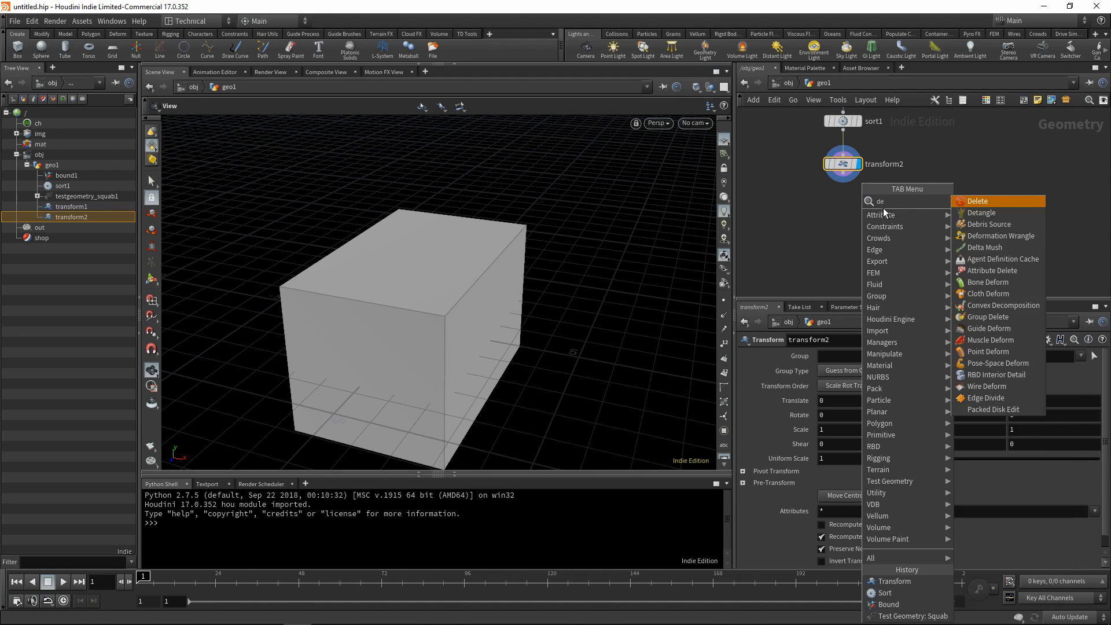
pyautogui.click(981, 202)
pyautogui.click(842, 206)
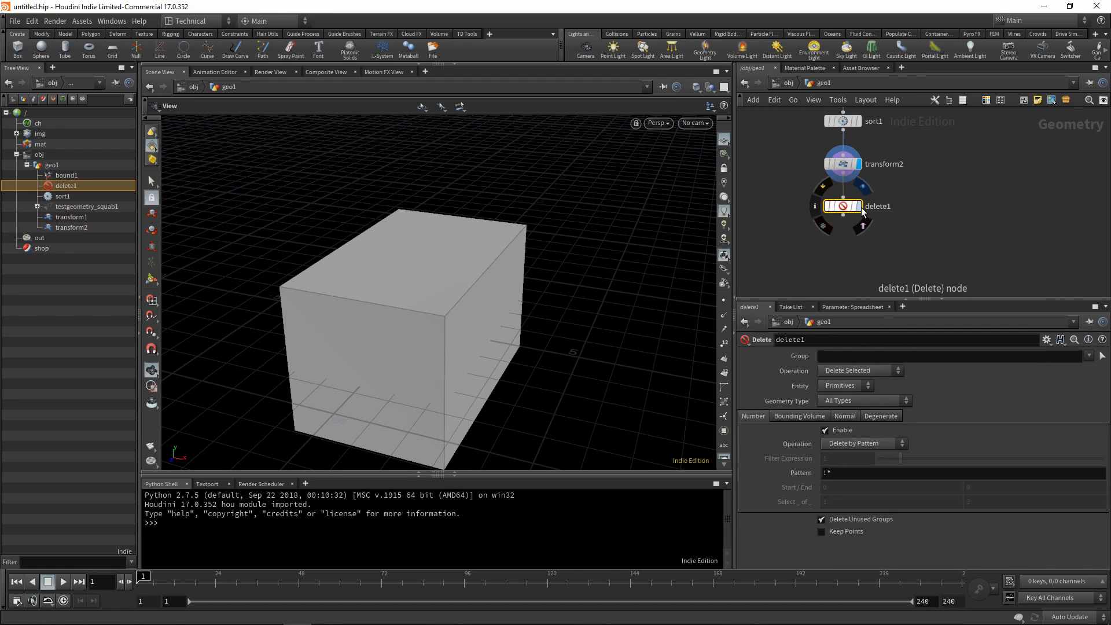
# Keep only the box's top face by setting the Delete node to Delete Non-Selected with pattern 5.
pyautogui.click(859, 371)
pyautogui.click(859, 388)
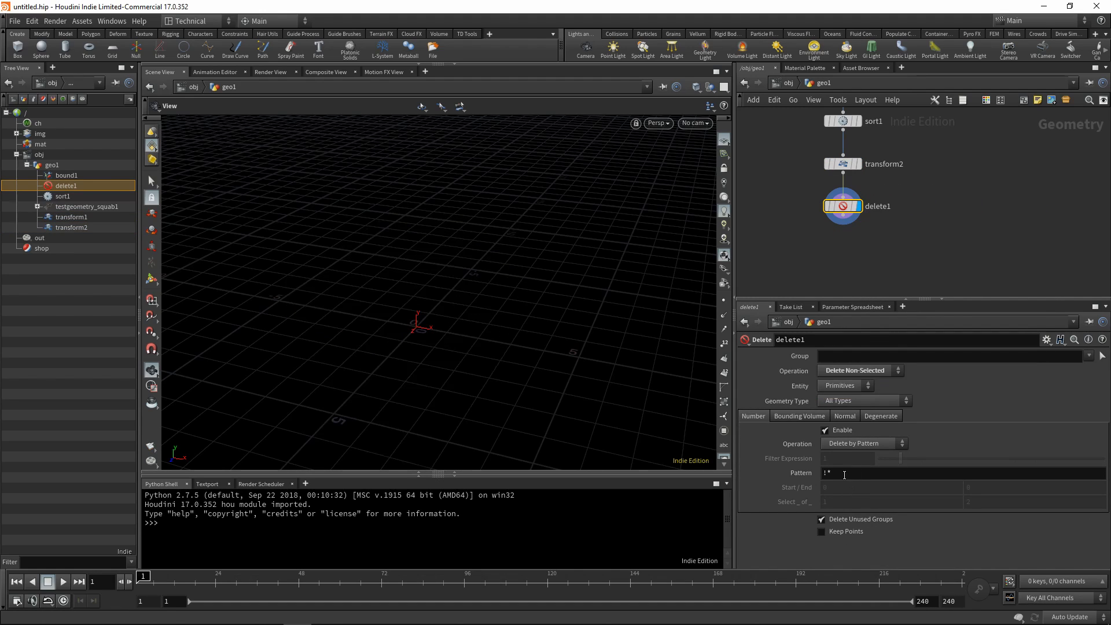
pyautogui.click(829, 473)
pyautogui.write('5')
pyautogui.press('Return')
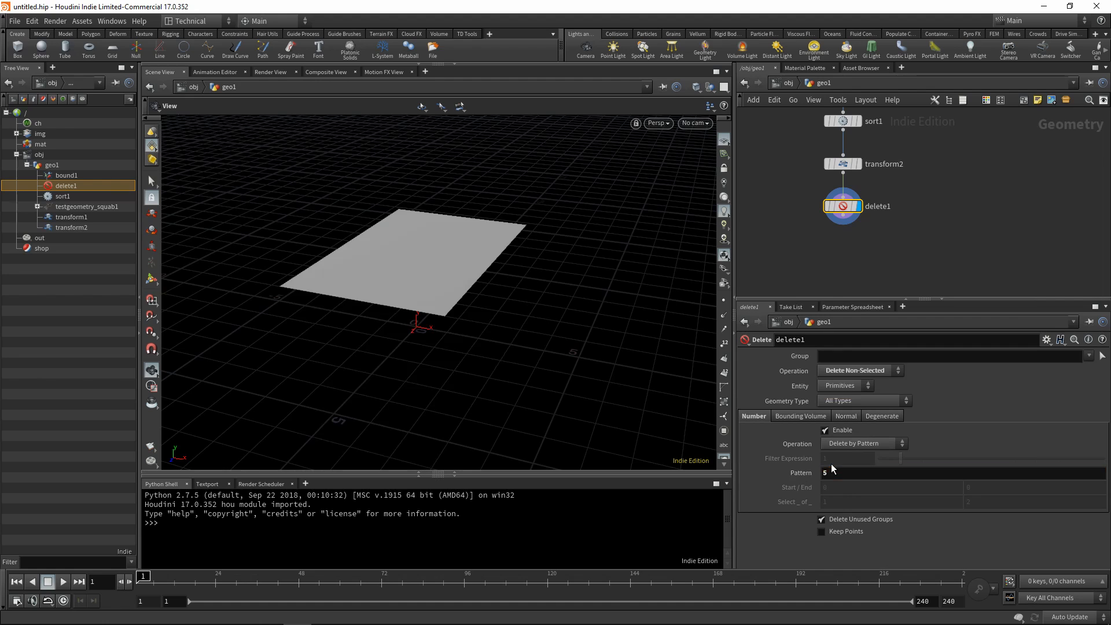
pyautogui.moveTo(495, 300); pyautogui.dragTo(419, 321)
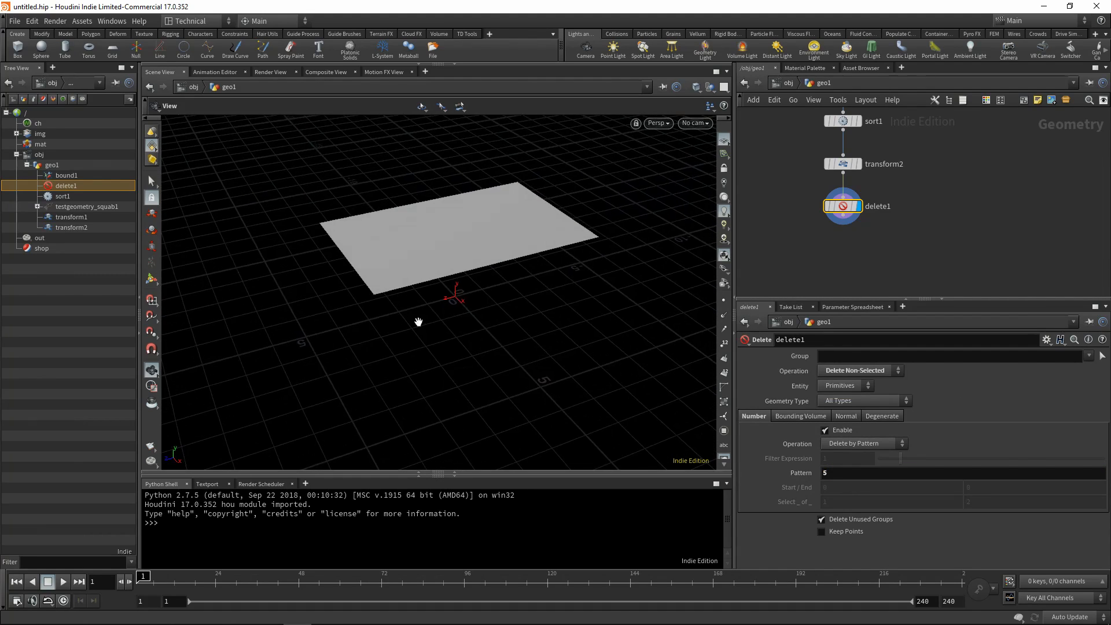
# Add a Normal node connected below the Delete node.
pyautogui.moveTo(919, 195); pyautogui.dragTo(925, 260, button='middle')
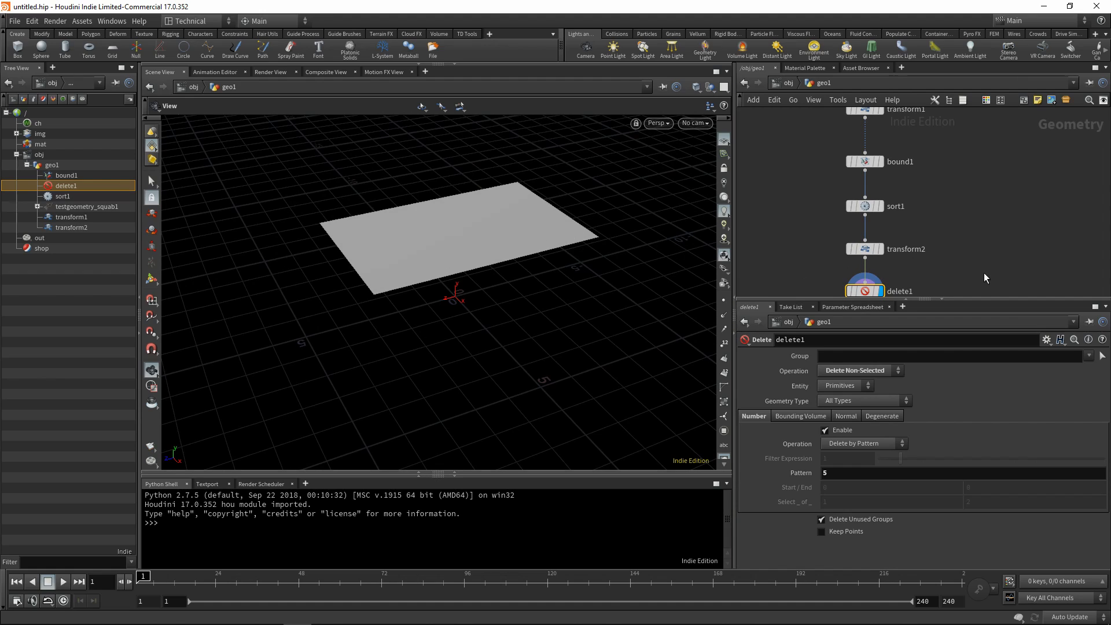
pyautogui.moveTo(938, 236); pyautogui.dragTo(920, 216, button='middle')
pyautogui.moveTo(922, 273)
pyautogui.mouseDown(button='middle')
pyautogui.moveTo(930, 210)
pyautogui.moveTo(959, 176)
pyautogui.mouseUp(button='middle')
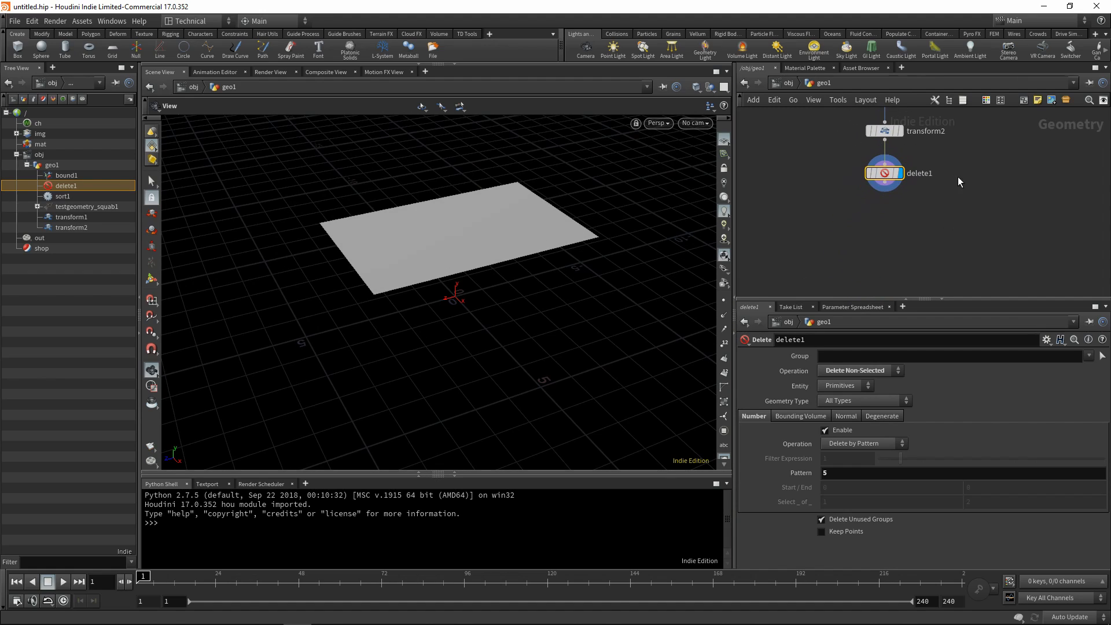
pyautogui.moveTo(918, 231)
pyautogui.mouseDown(button='middle')
pyautogui.moveTo(911, 212)
pyautogui.moveTo(899, 227)
pyautogui.mouseUp(button='middle')
pyautogui.press('Tab')
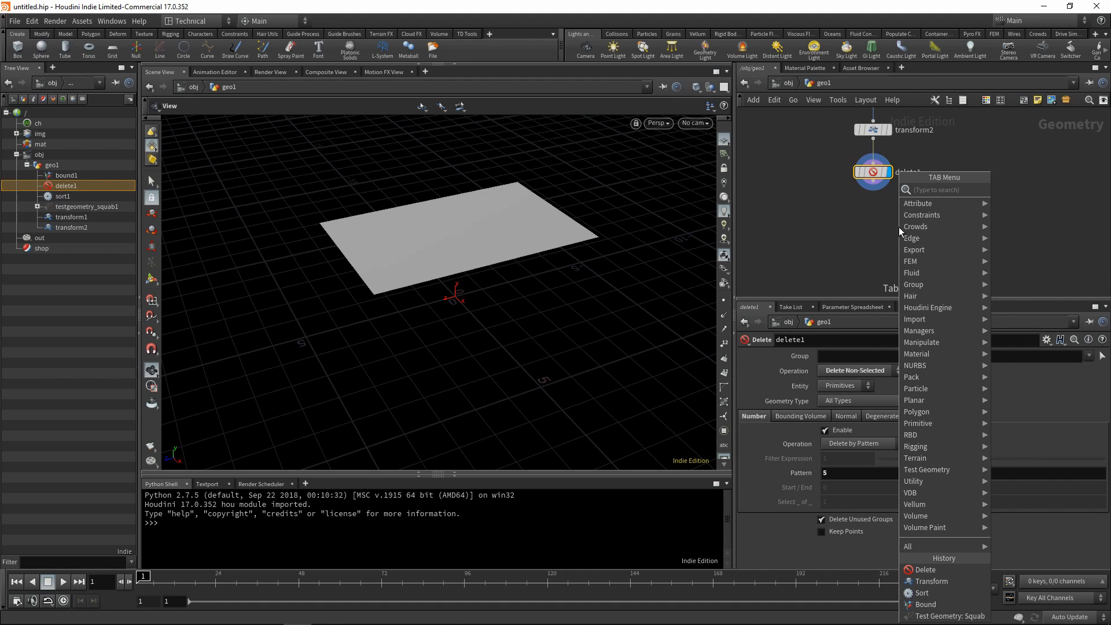
pyautogui.write('norm')
pyautogui.click(1013, 190)
pyautogui.click(872, 217)
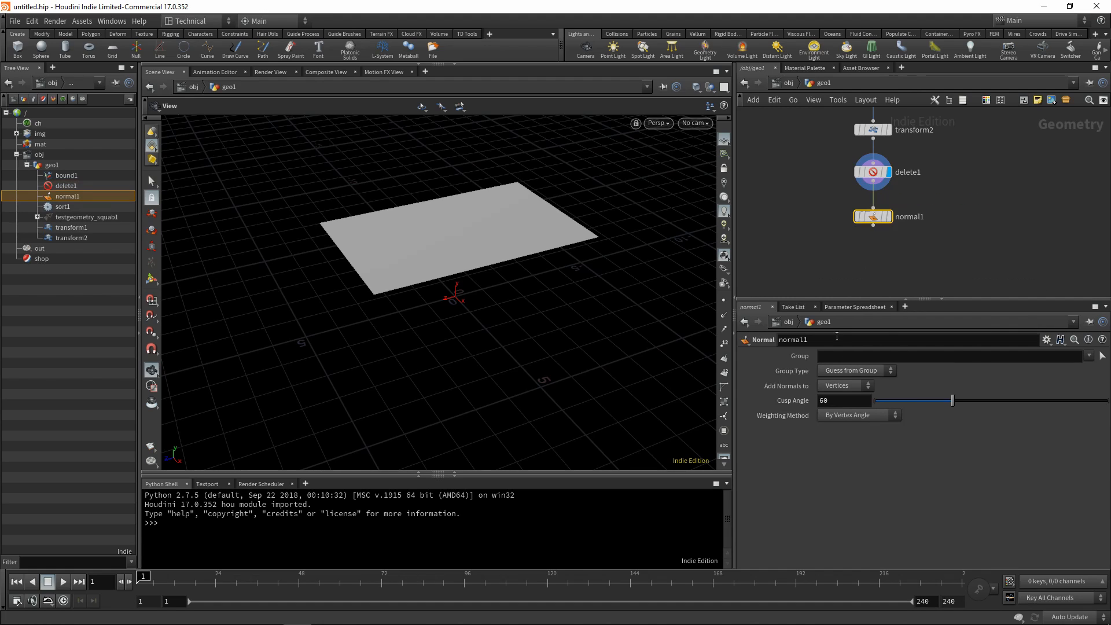
# Set the Normal node to add normals to Points and display its output with point normals shown.
pyautogui.click(834, 398)
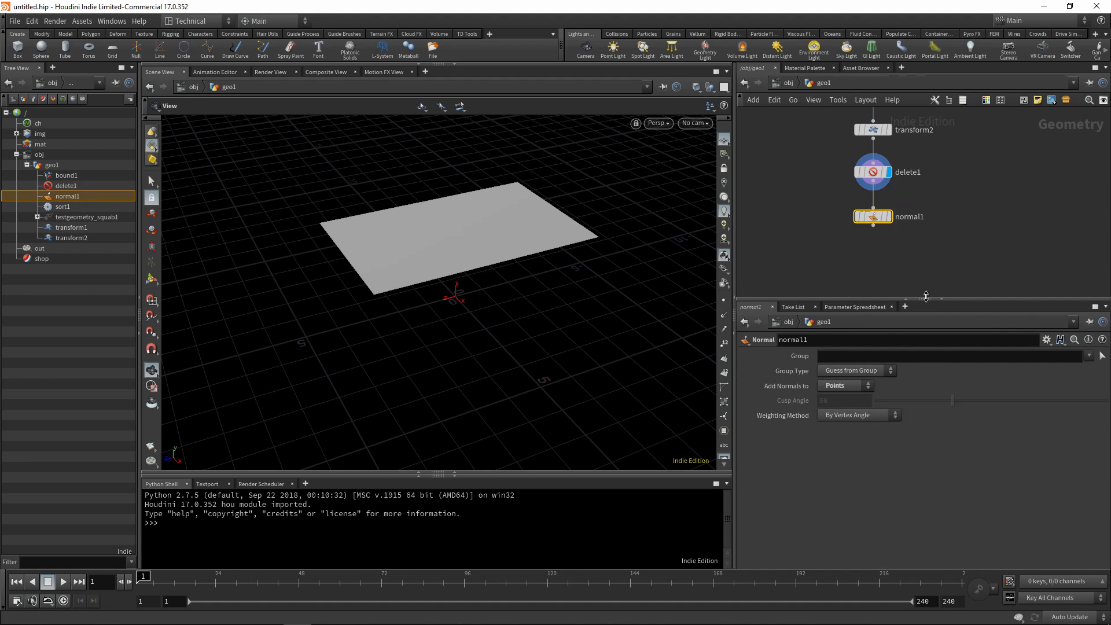
pyautogui.moveTo(897, 216); pyautogui.dragTo(884, 146, button='middle')
pyautogui.click(874, 145)
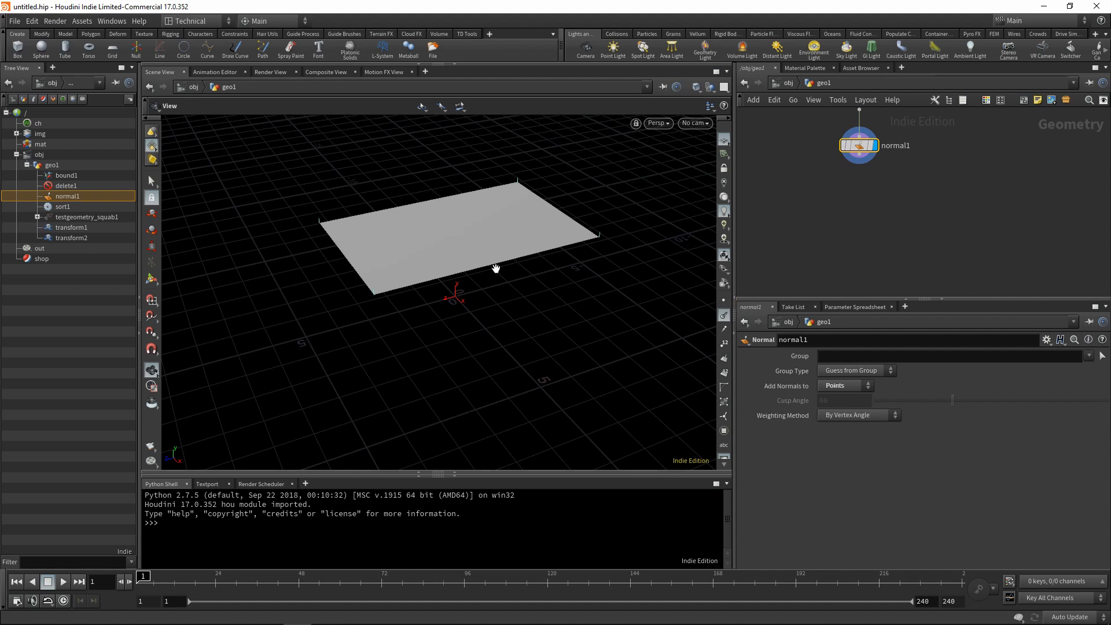
pyautogui.moveTo(496, 268); pyautogui.dragTo(443, 253)
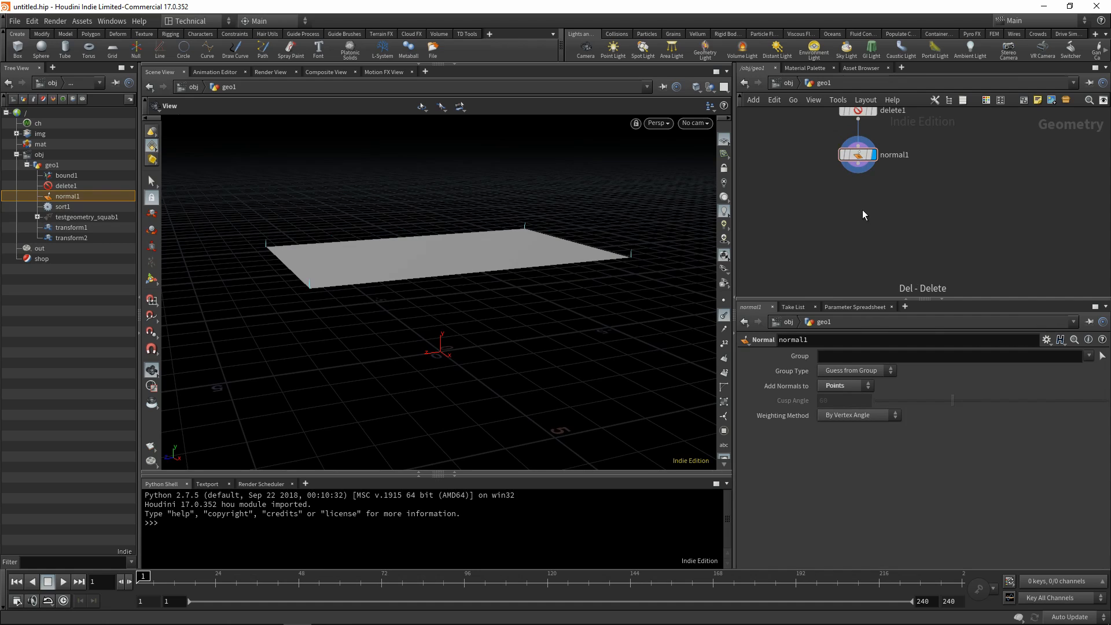
# Add a Scatter node connected below the Normal node and display its output.
pyautogui.press('Tab')
pyautogui.write('sca')
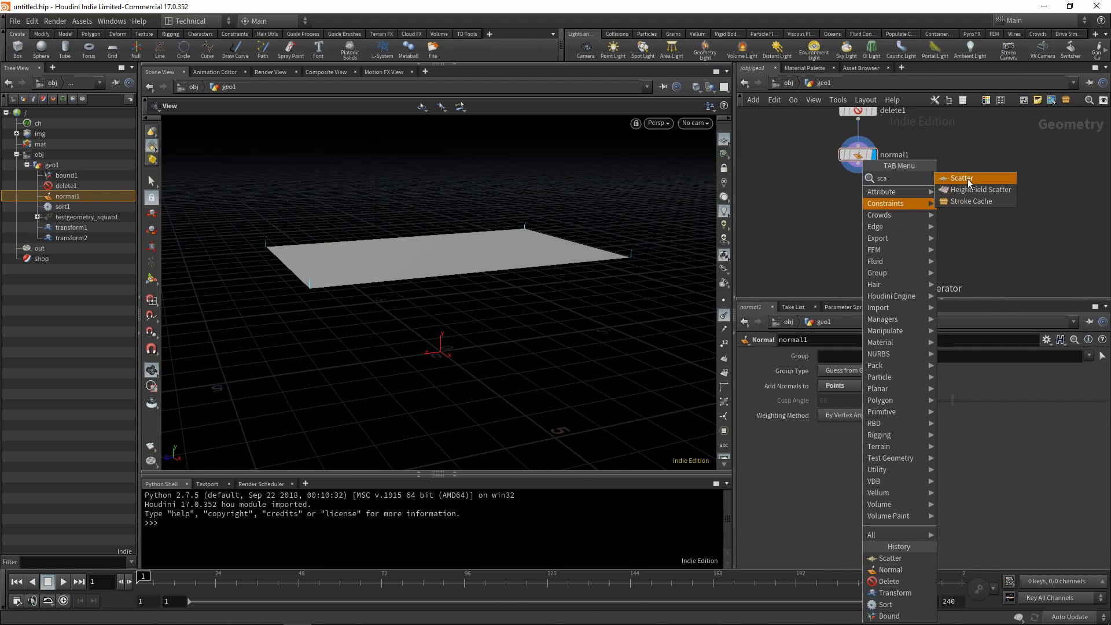
pyautogui.press('Return')
pyautogui.click(854, 206)
pyautogui.click(859, 165)
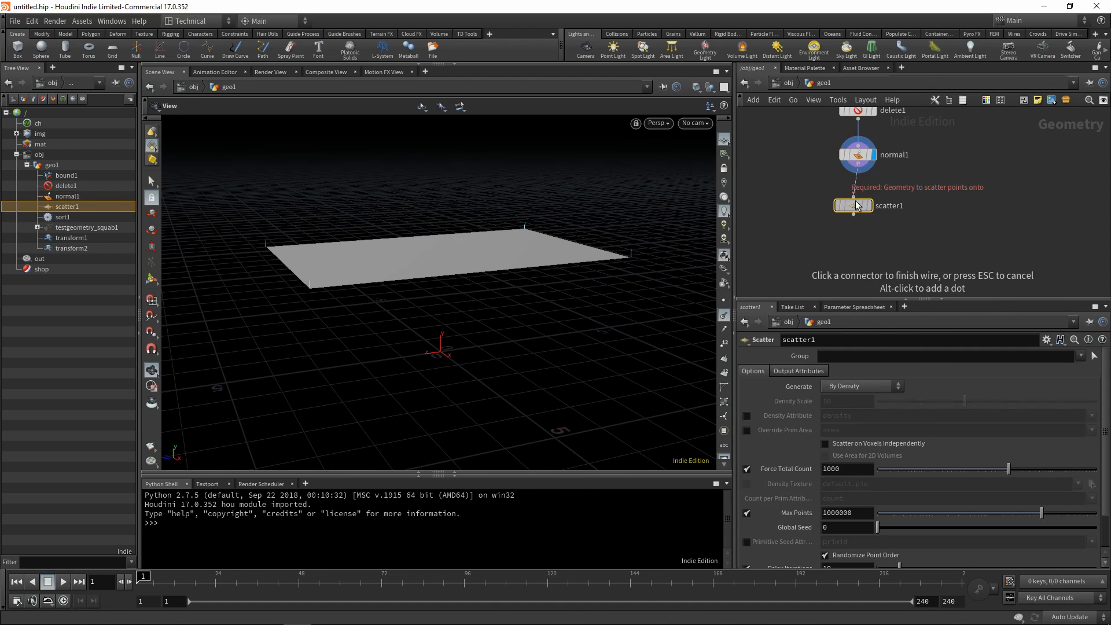
pyautogui.click(854, 196)
pyautogui.click(870, 206)
pyautogui.moveTo(858, 207); pyautogui.dragTo(862, 205)
pyautogui.moveTo(666, 227); pyautogui.dragTo(600, 297)
# Turn off Relax Iterations on the Scatter node and set Force Total Count to 250000.
pyautogui.scroll(-2, 848, 485)
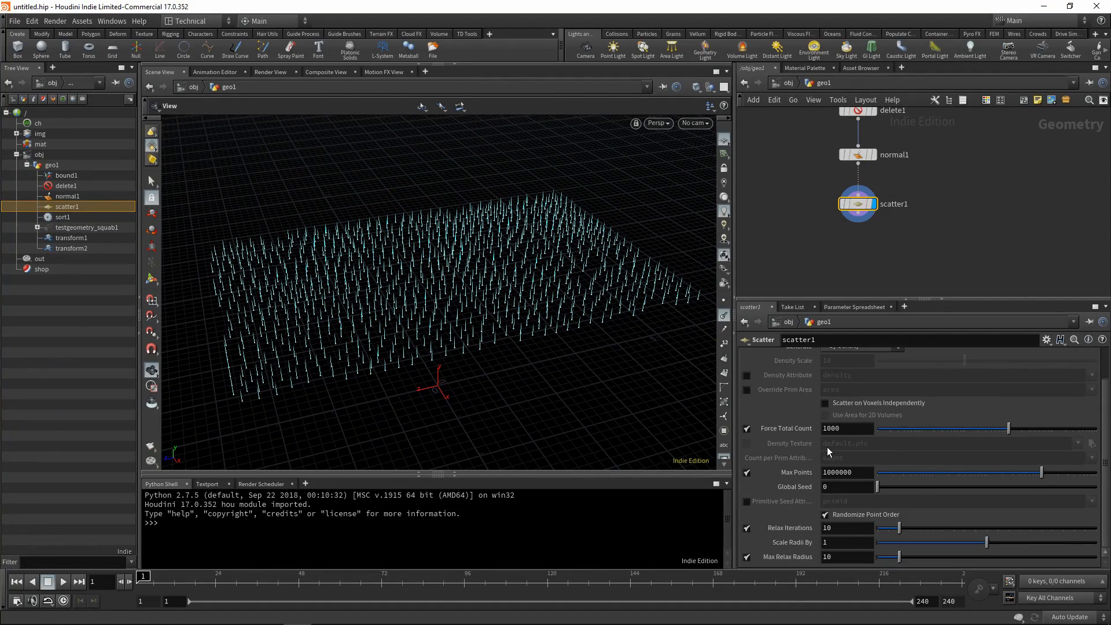
pyautogui.click(747, 528)
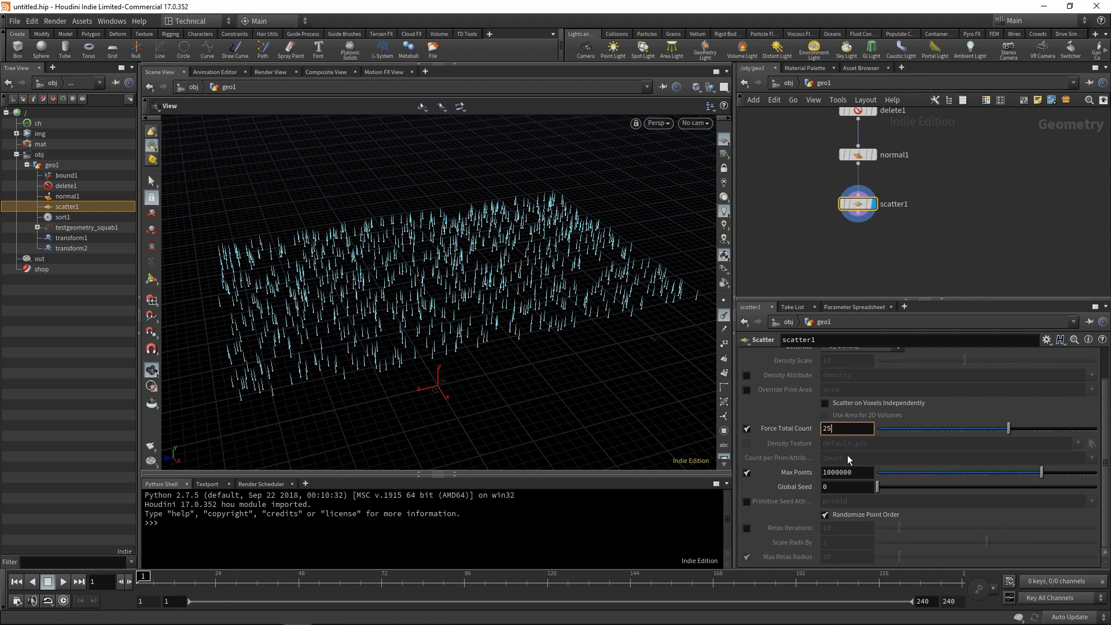
pyautogui.write('000')
pyautogui.press('Return')
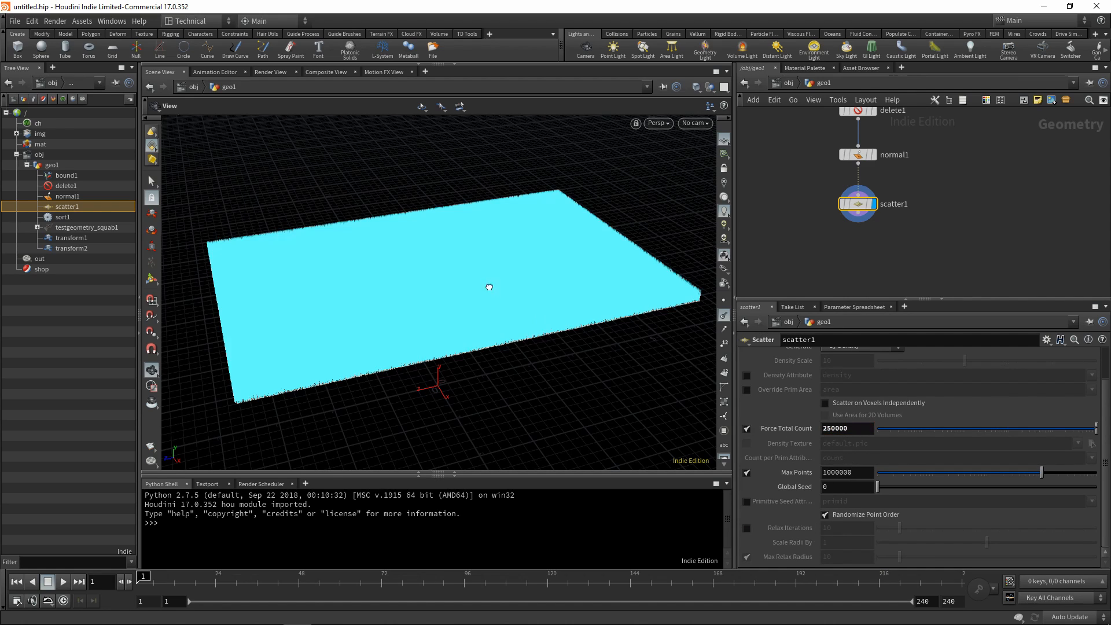
# Hide the point normals in the viewport and check the Scatter node's info and the scattered points.
pyautogui.click(728, 317)
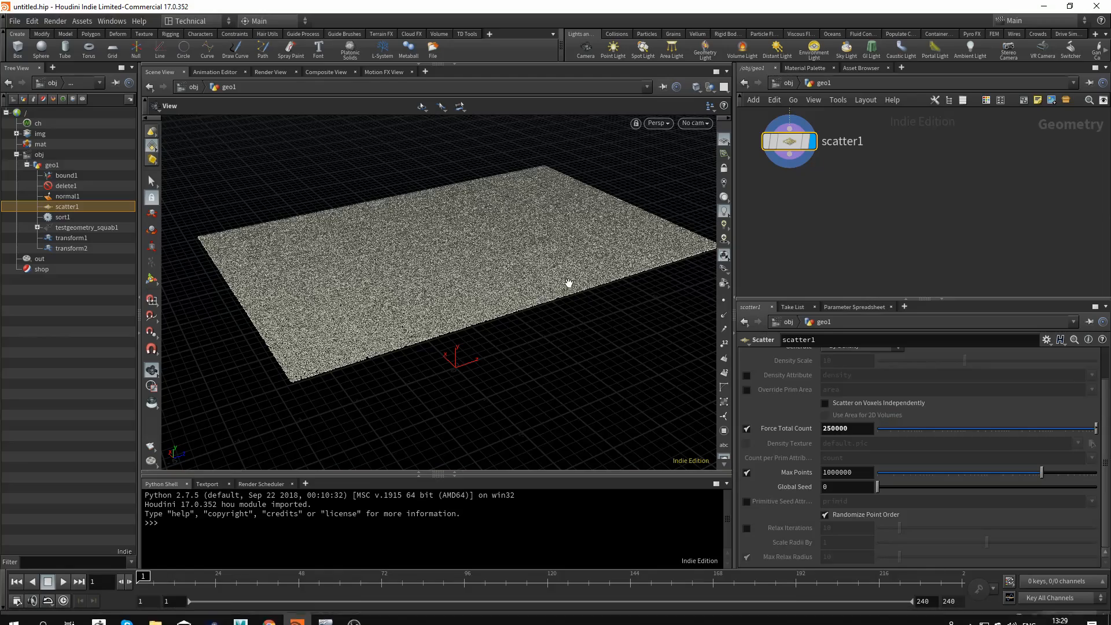
pyautogui.moveTo(567, 282); pyautogui.dragTo(675, 365)
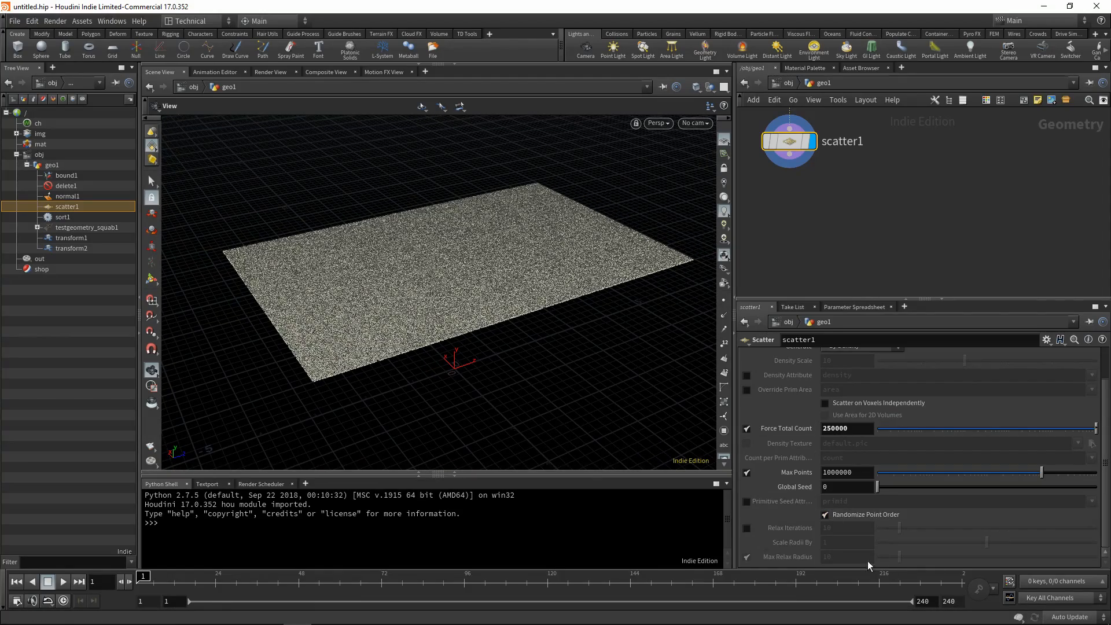
pyautogui.moveTo(492, 220); pyautogui.dragTo(579, 260)
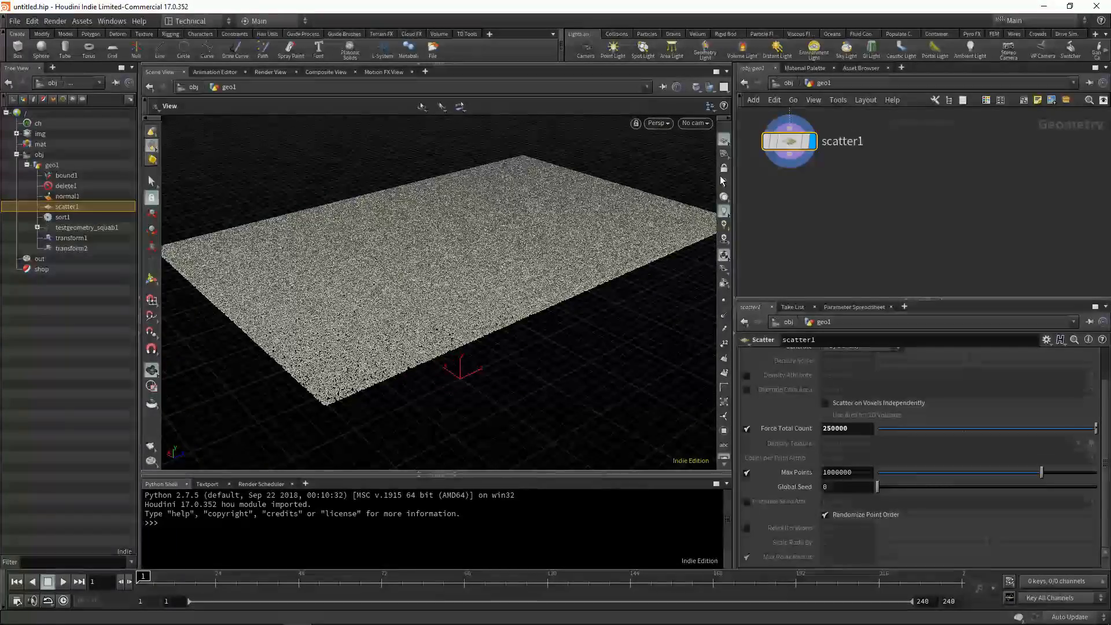
pyautogui.middleClick(791, 149)
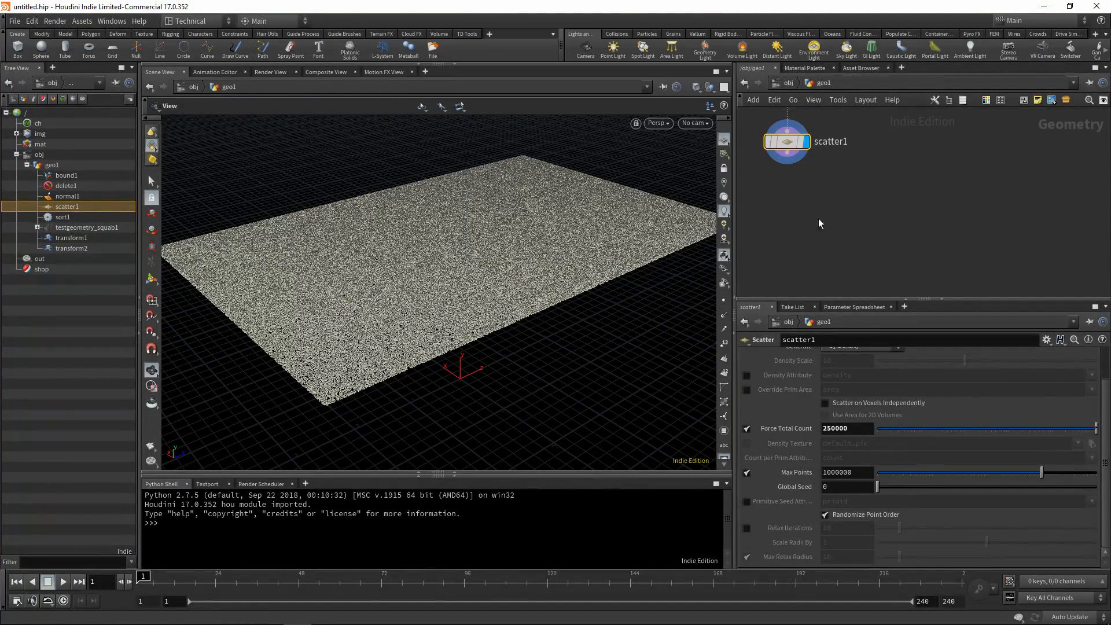
pyautogui.moveTo(462, 313); pyautogui.dragTo(388, 302, button='middle')
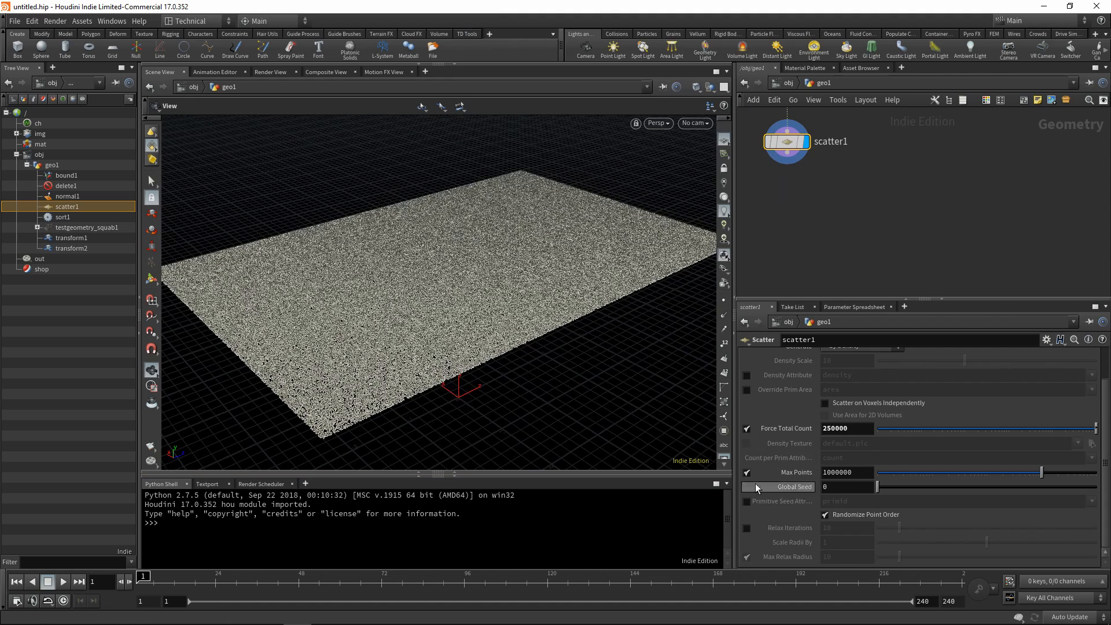
# Add an Attribute Wrangle node connected below the Scatter node and display its output.
pyautogui.press('Tab')
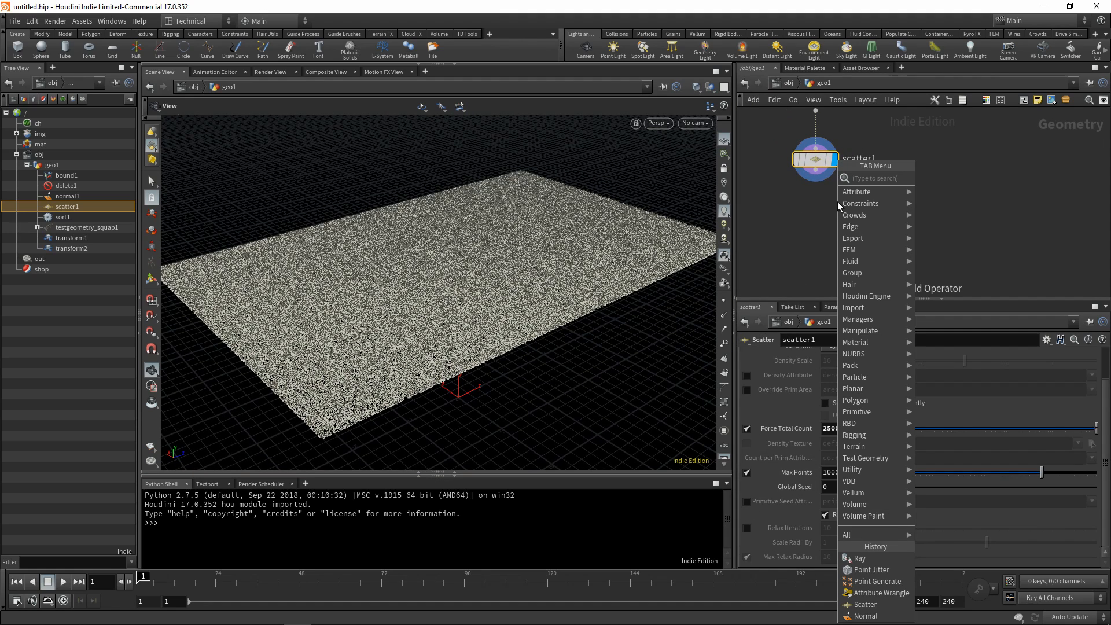
pyautogui.write('aw')
pyautogui.click(940, 177)
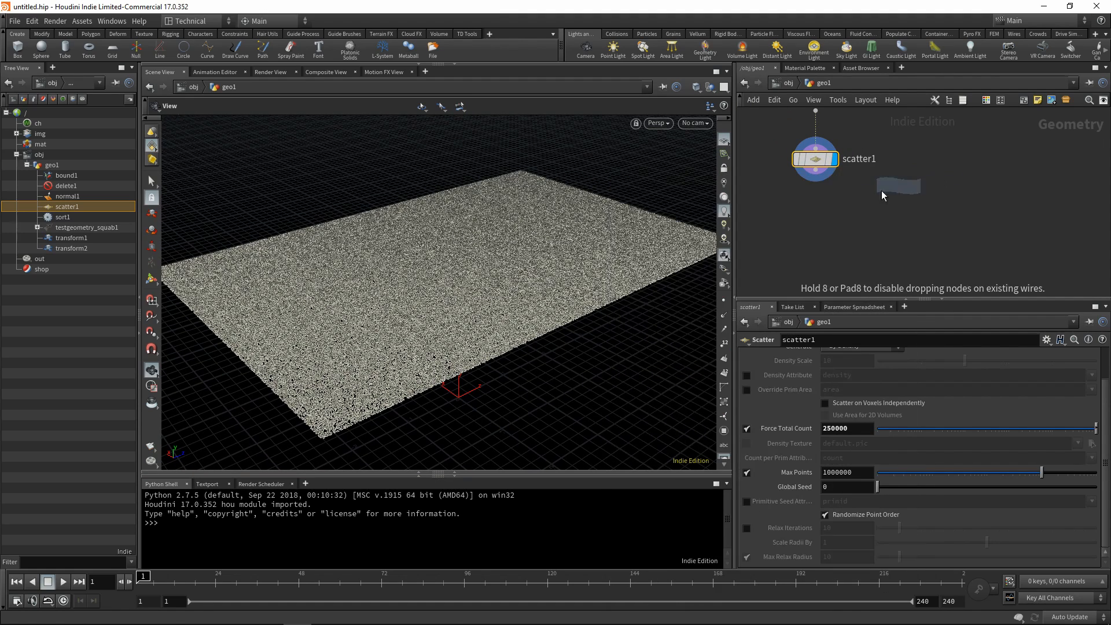
pyautogui.click(819, 217)
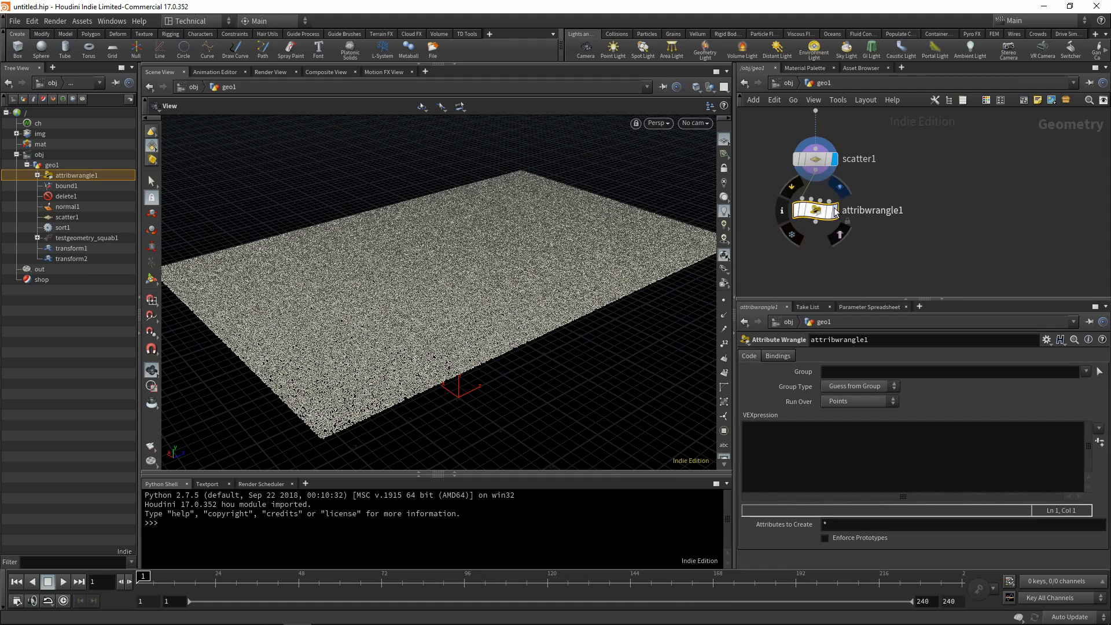
pyautogui.moveTo(820, 216); pyautogui.dragTo(825, 231)
# Write the wrangle expression v@dir = -v@N; to store the reversed normal as a direction attribute.
pyautogui.click(849, 470)
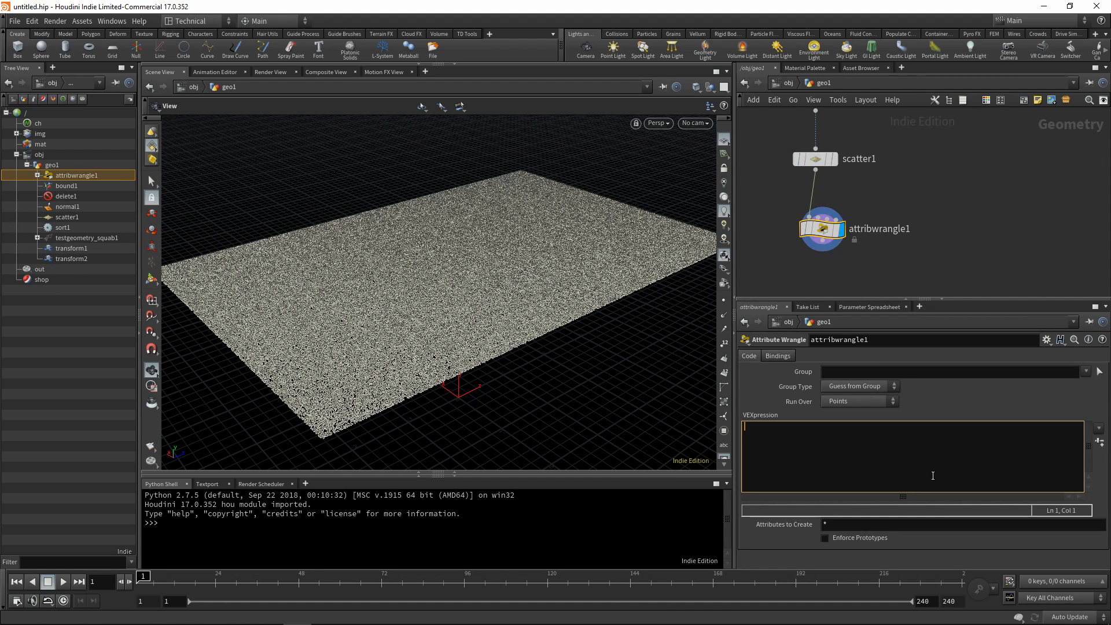
pyautogui.write('v@di')
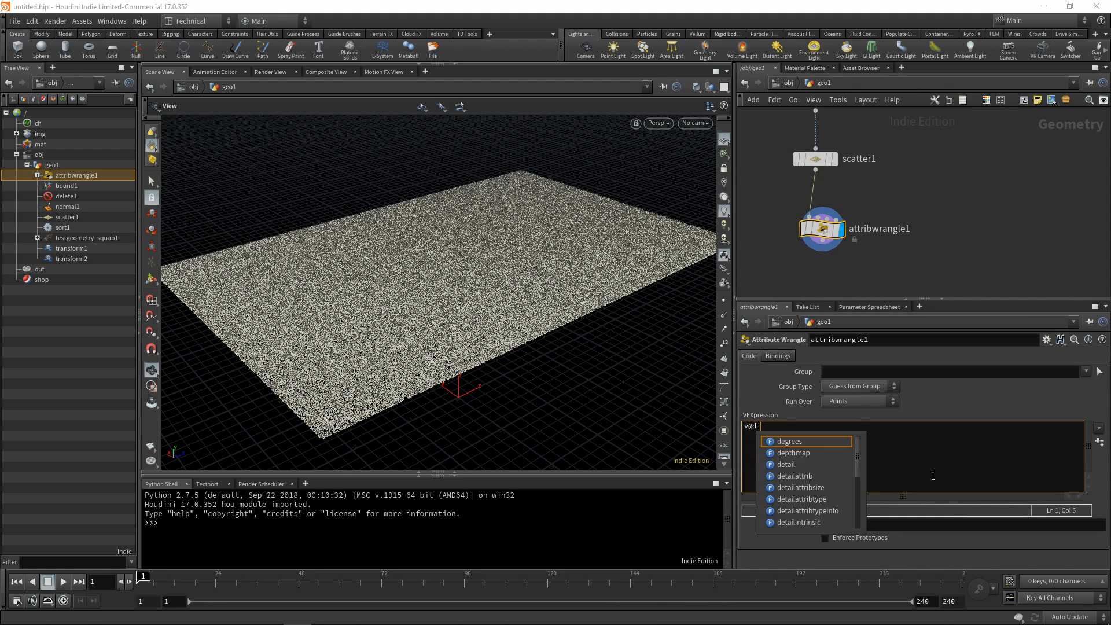
pyautogui.write('r = -v@N;')
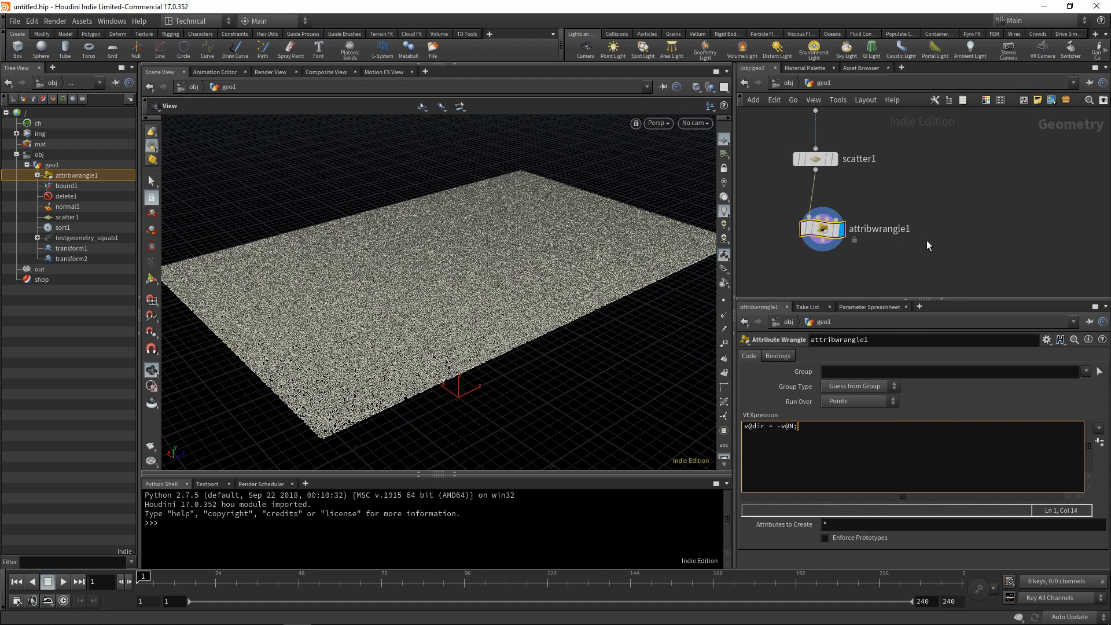
pyautogui.click(926, 241)
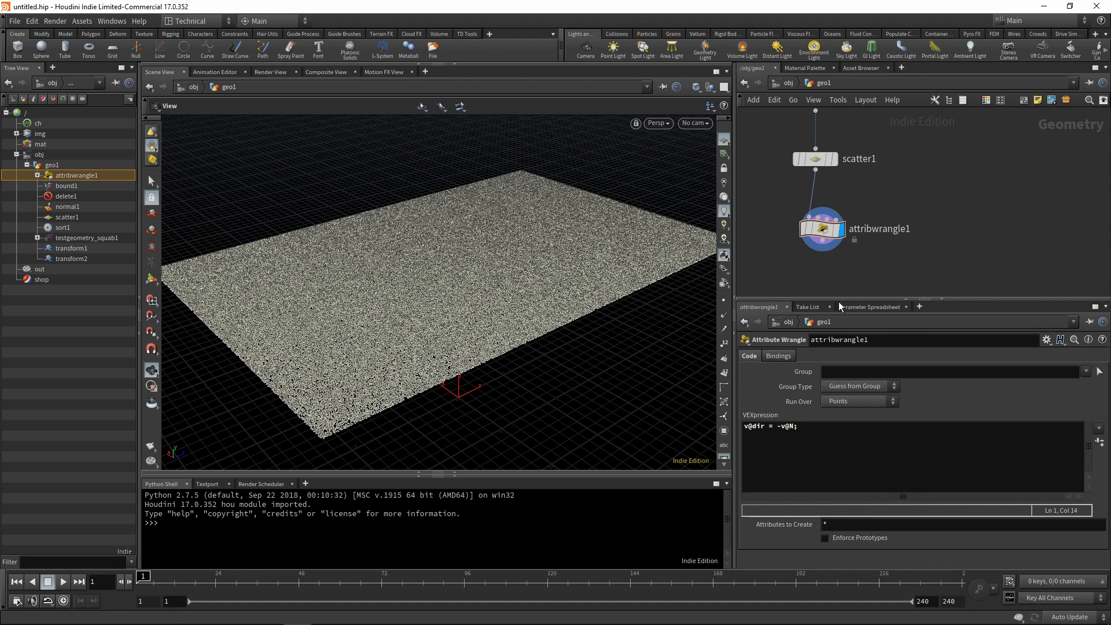
# Show the point normals briefly to examine their direction on the scattered plane, and hide them again.
pyautogui.moveTo(484, 319); pyautogui.dragTo(599, 295)
pyautogui.click(724, 316)
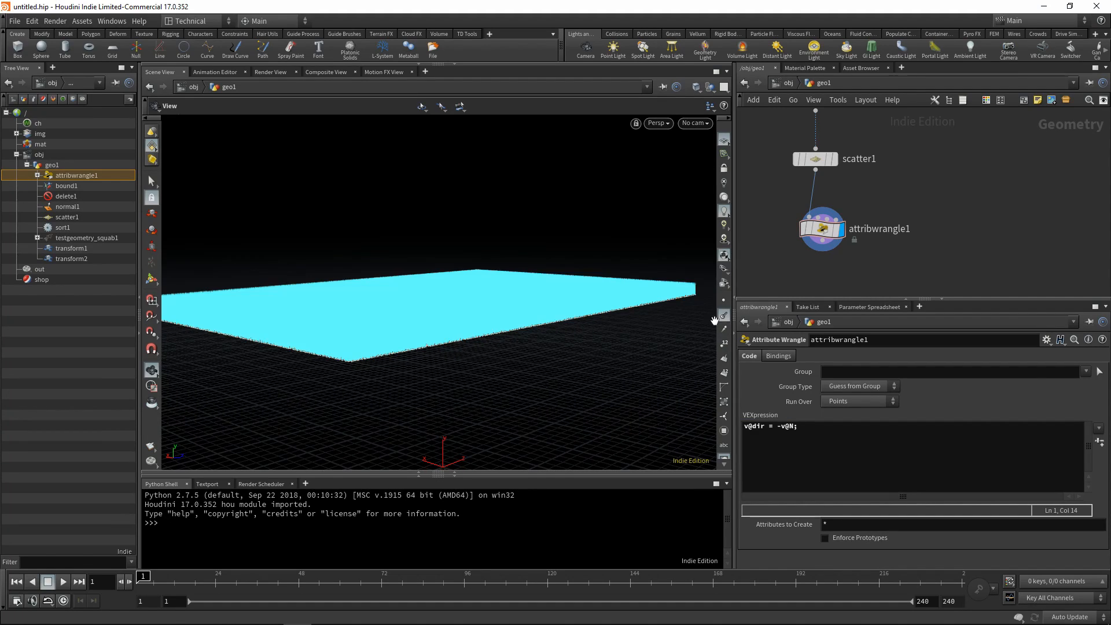
pyautogui.moveTo(683, 324); pyautogui.dragTo(465, 311)
pyautogui.click(724, 316)
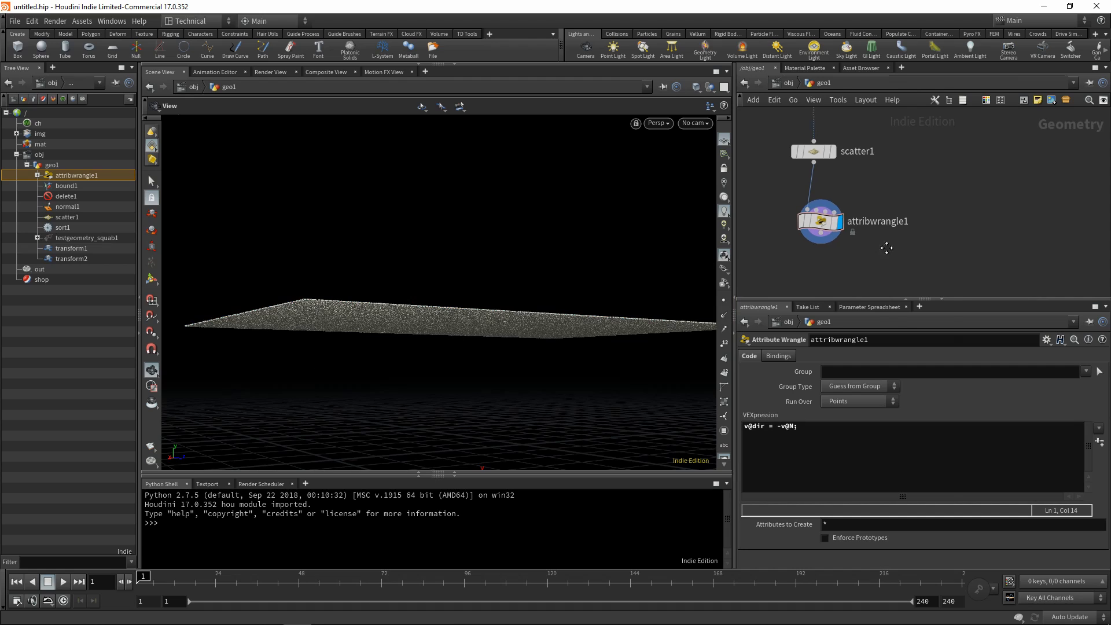
# Add a Ray node below the Attribute Wrangle and feed the wrangle's output into its first input.
pyautogui.press('Tab')
pyautogui.write('ray')
pyautogui.click(986, 181)
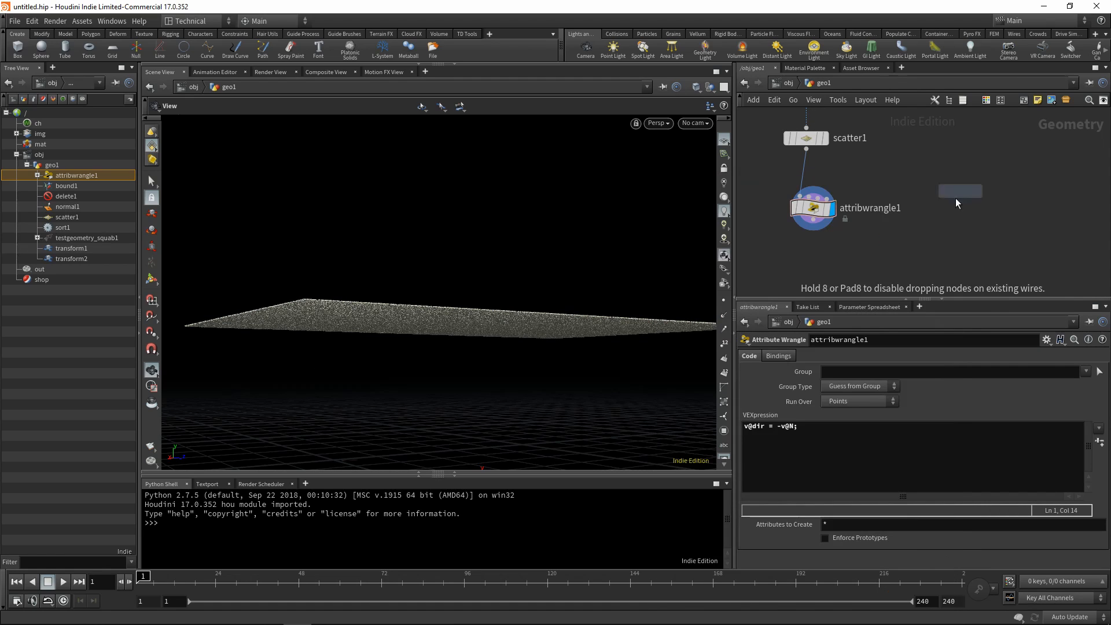
pyautogui.click(850, 240)
pyautogui.scroll(-5, 894, 214)
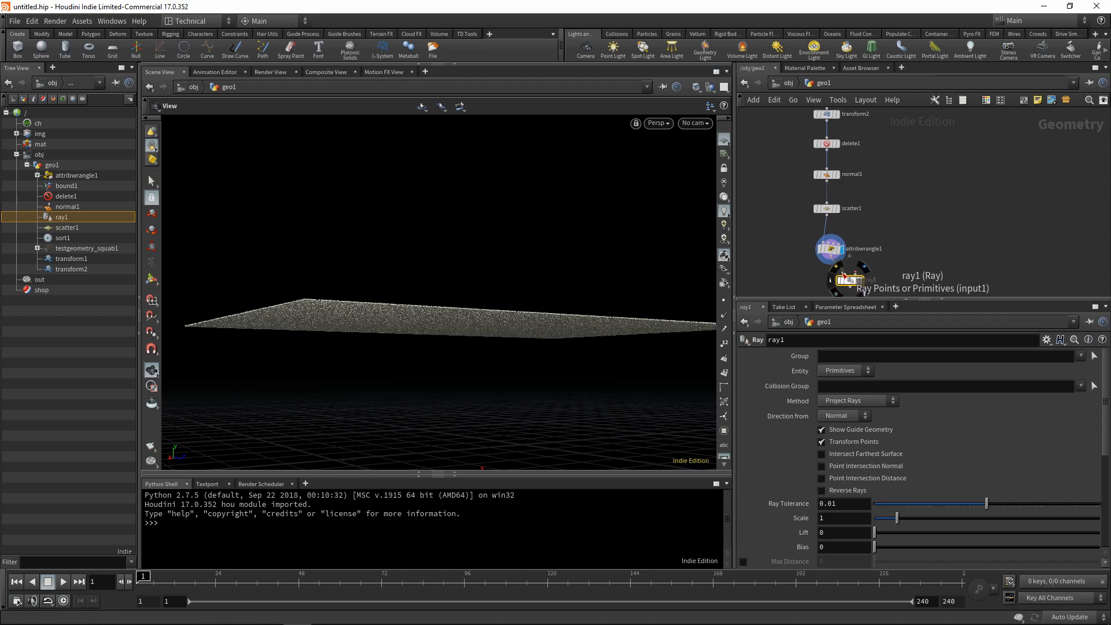
# Connect the output of the first Transform node to the Ray node's second input and display the Ray node.
pyautogui.scroll(-3, 888, 210)
pyautogui.scroll(3, 887, 162)
pyautogui.scroll(3, 856, 201)
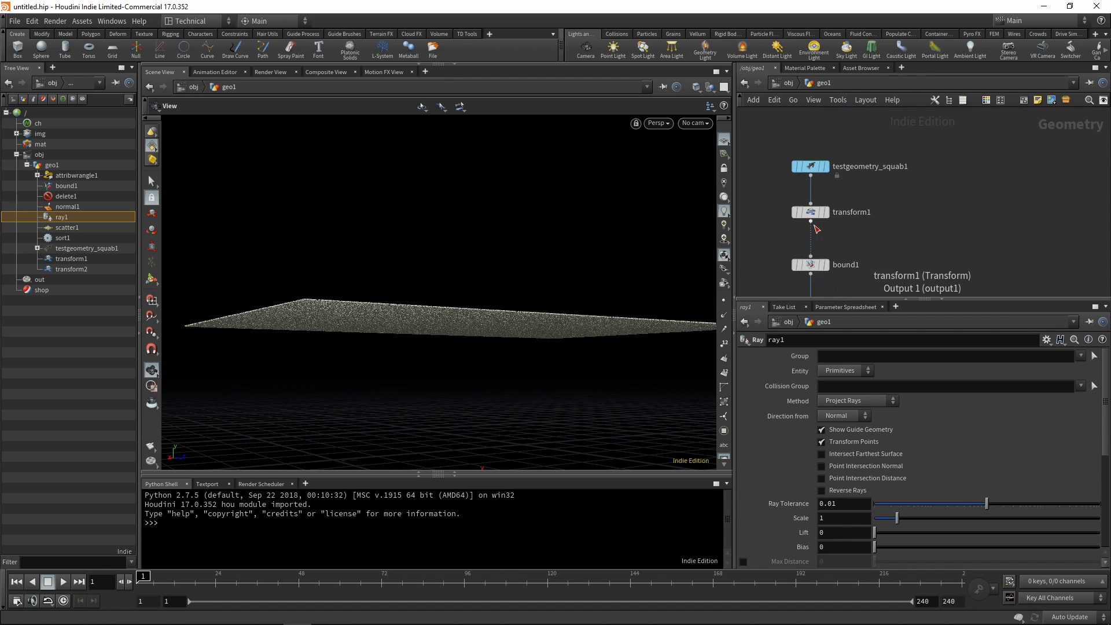
pyautogui.click(812, 224)
pyautogui.moveTo(880, 273); pyautogui.dragTo(891, 136, button='middle')
pyautogui.moveTo(873, 266); pyautogui.dragTo(881, 138, button='middle')
pyautogui.moveTo(891, 236)
pyautogui.mouseDown(button='middle')
pyautogui.moveTo(878, 145)
pyautogui.moveTo(902, 234)
pyautogui.mouseUp(button='middle')
pyautogui.scroll(3, 870, 246)
pyautogui.scroll(-5, 902, 234)
pyautogui.moveTo(891, 139); pyautogui.dragTo(860, 119, button='middle')
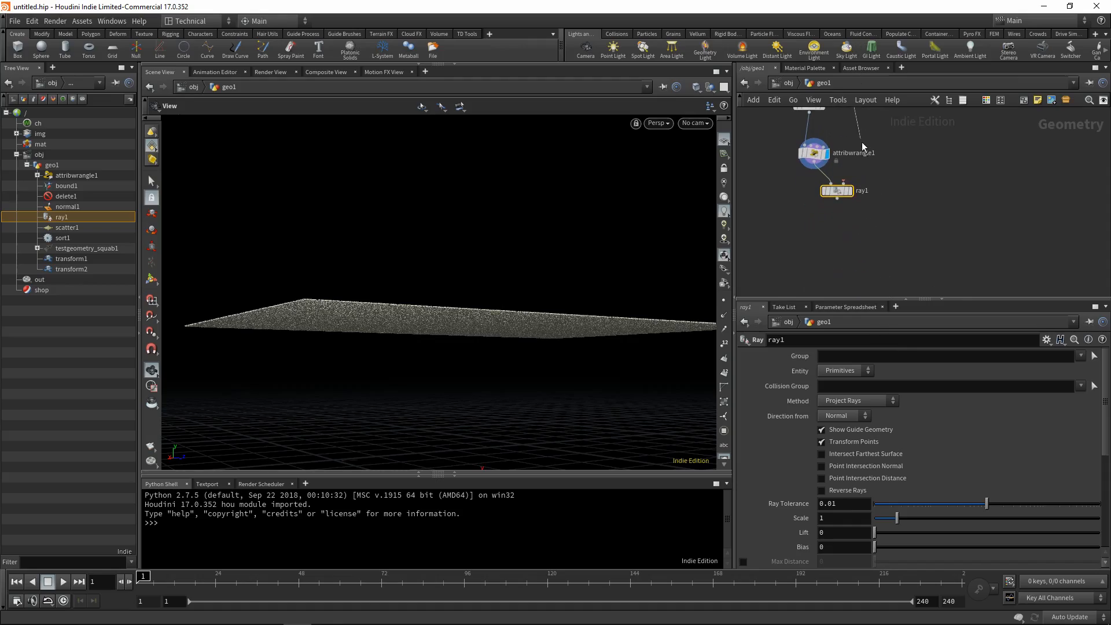
pyautogui.scroll(3, 858, 164)
pyautogui.click(842, 190)
pyautogui.click(853, 203)
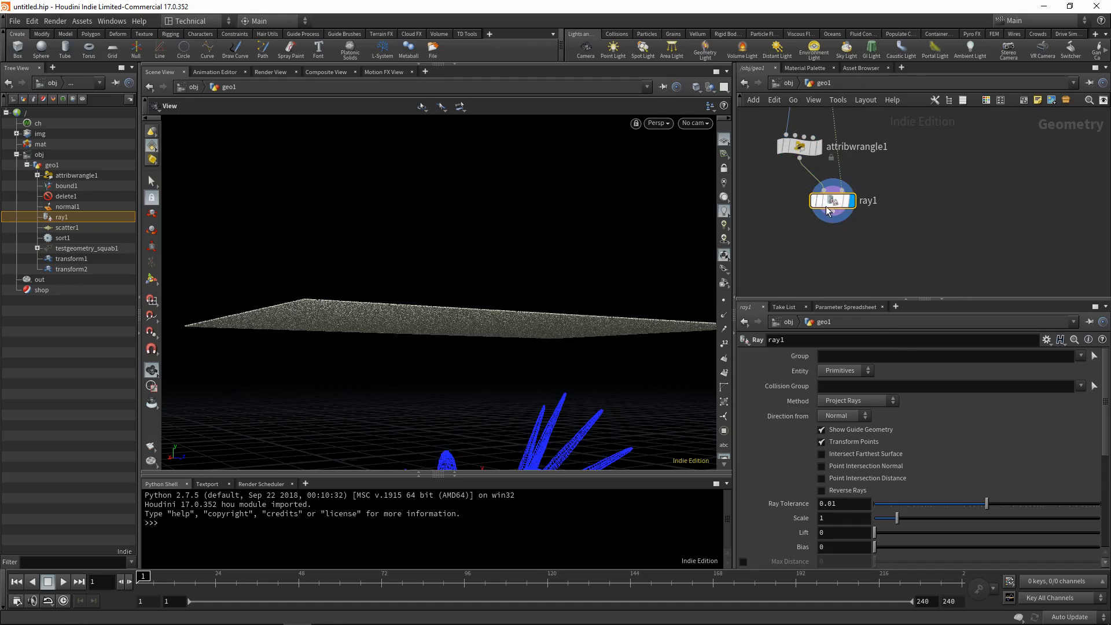
# Set the Ray node to take its direction from an Attribute, using dir as the direction attribute.
pyautogui.moveTo(510, 238); pyautogui.dragTo(498, 353)
pyautogui.moveTo(497, 353); pyautogui.dragTo(536, 265, button='middle')
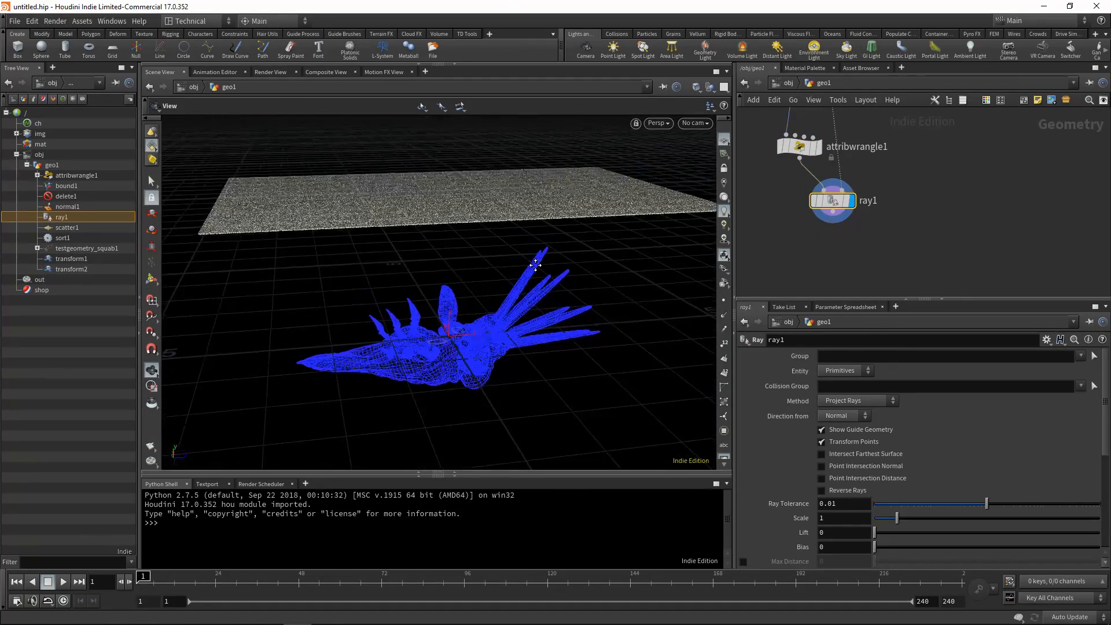
pyautogui.click(848, 412)
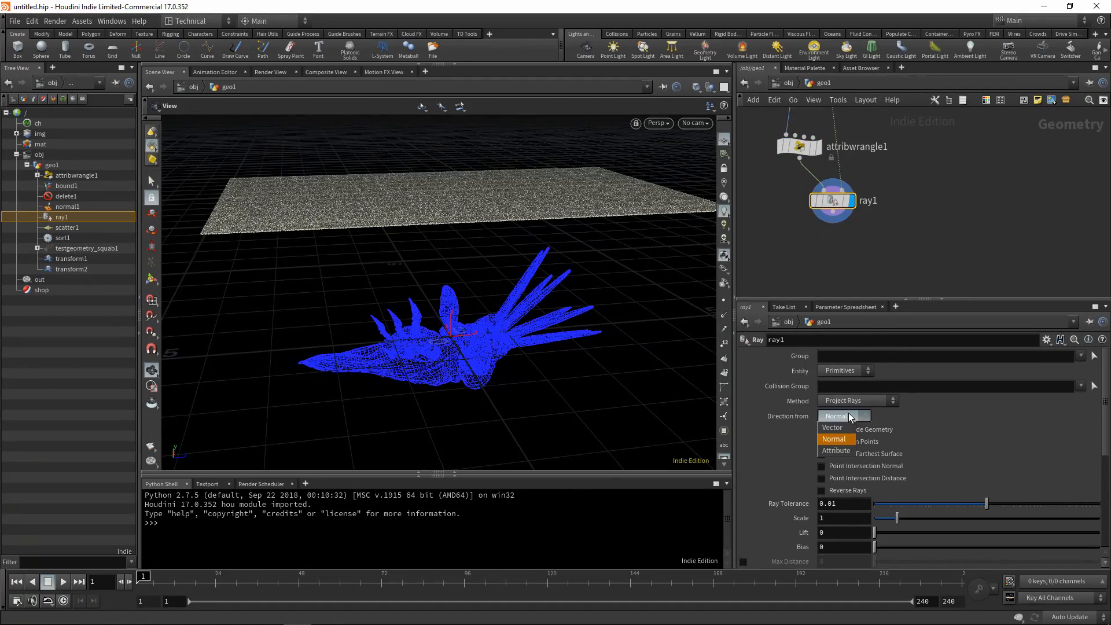
pyautogui.click(839, 450)
pyautogui.doubleClick(822, 431)
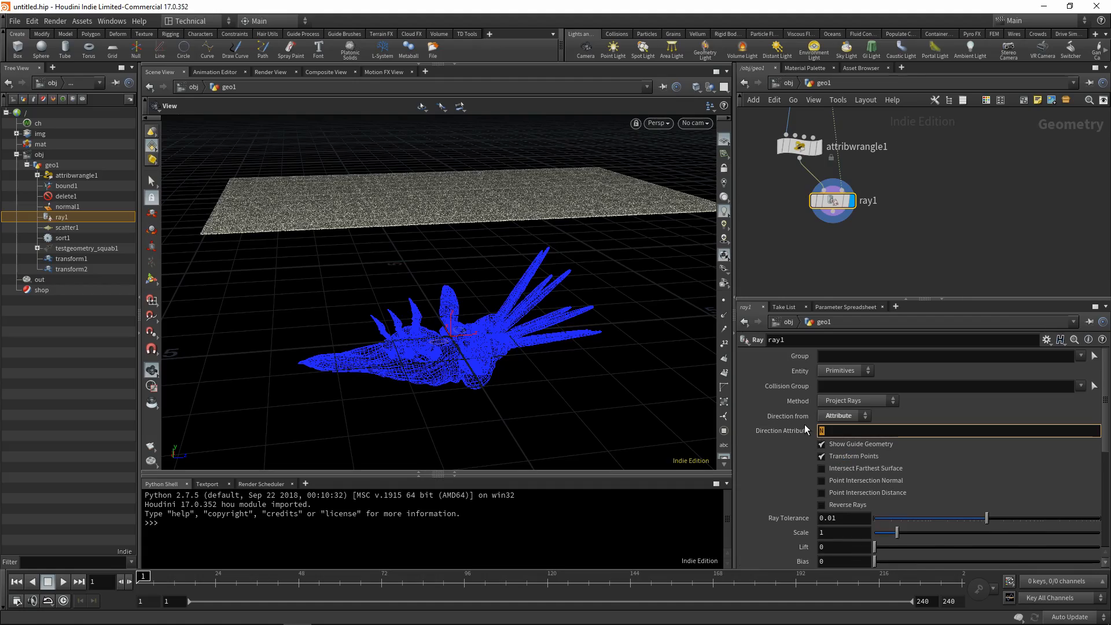
pyautogui.write('dir')
pyautogui.press('Return')
# Enable Create Point Group on the Ray node to group the points that hit the squab.
pyautogui.moveTo(702, 416); pyautogui.dragTo(561, 355)
pyautogui.scroll(-3, 841, 441)
pyautogui.scroll(-5, 841, 441)
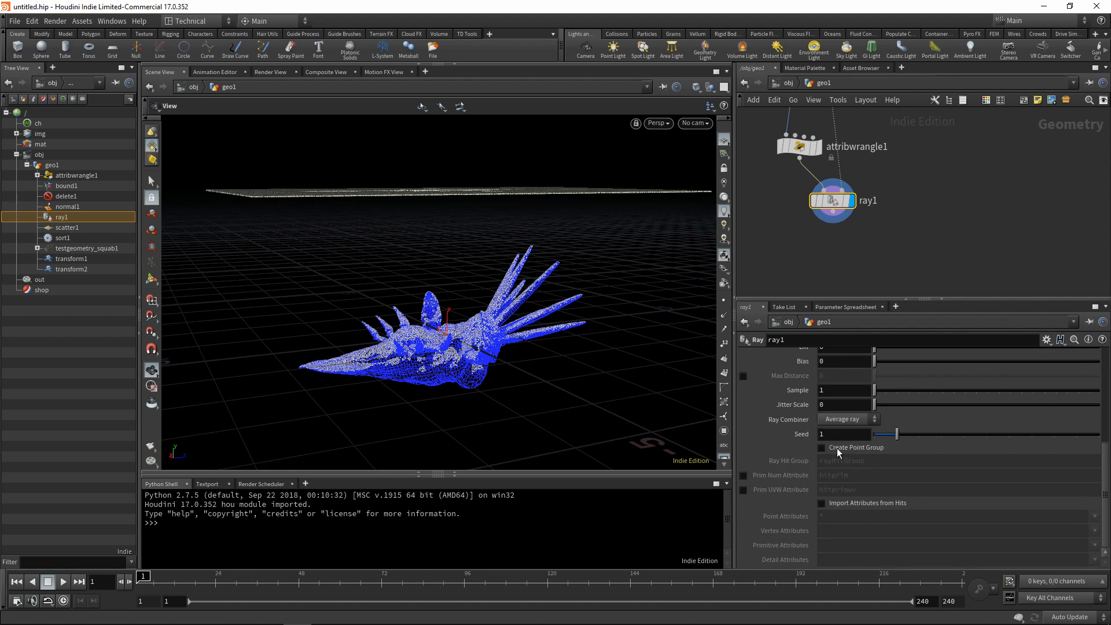
pyautogui.click(837, 448)
pyautogui.moveTo(517, 357); pyautogui.dragTo(521, 389)
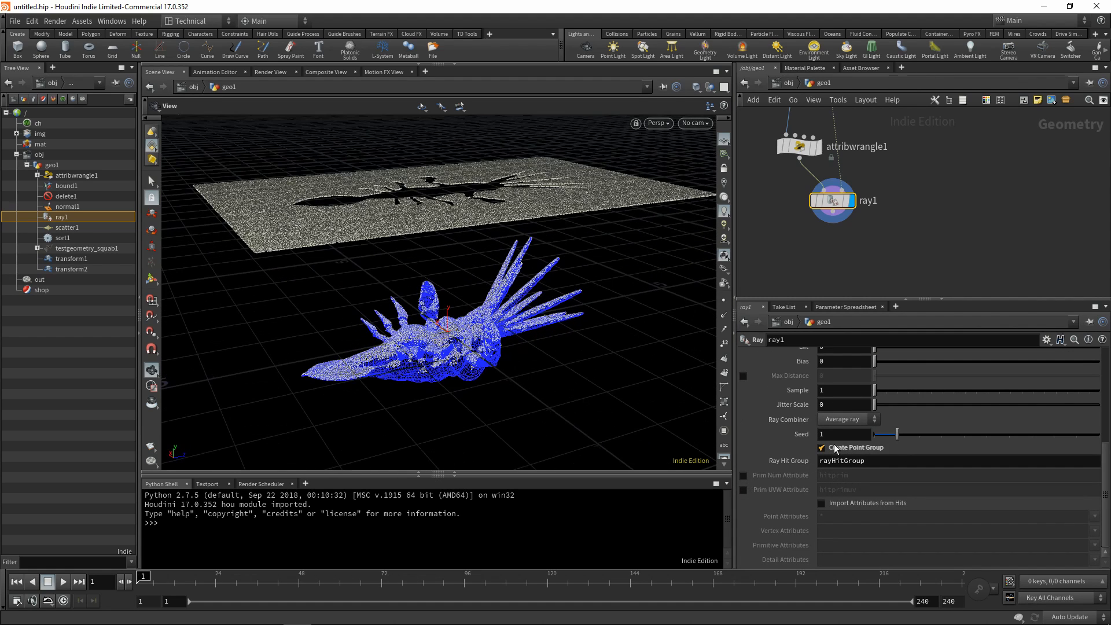
pyautogui.moveTo(673, 391); pyautogui.dragTo(674, 421)
# Add a second Delete node connected below the Ray node and display its output.
pyautogui.moveTo(832, 240); pyautogui.dragTo(827, 194, button='middle')
pyautogui.press('Tab')
pyautogui.write('de')
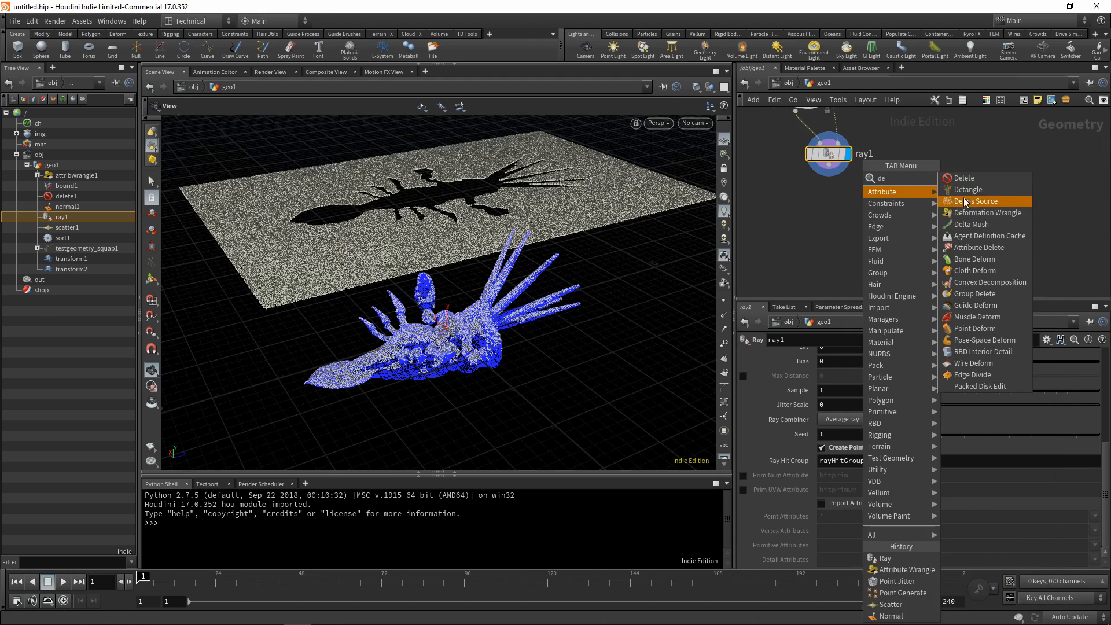
pyautogui.click(962, 179)
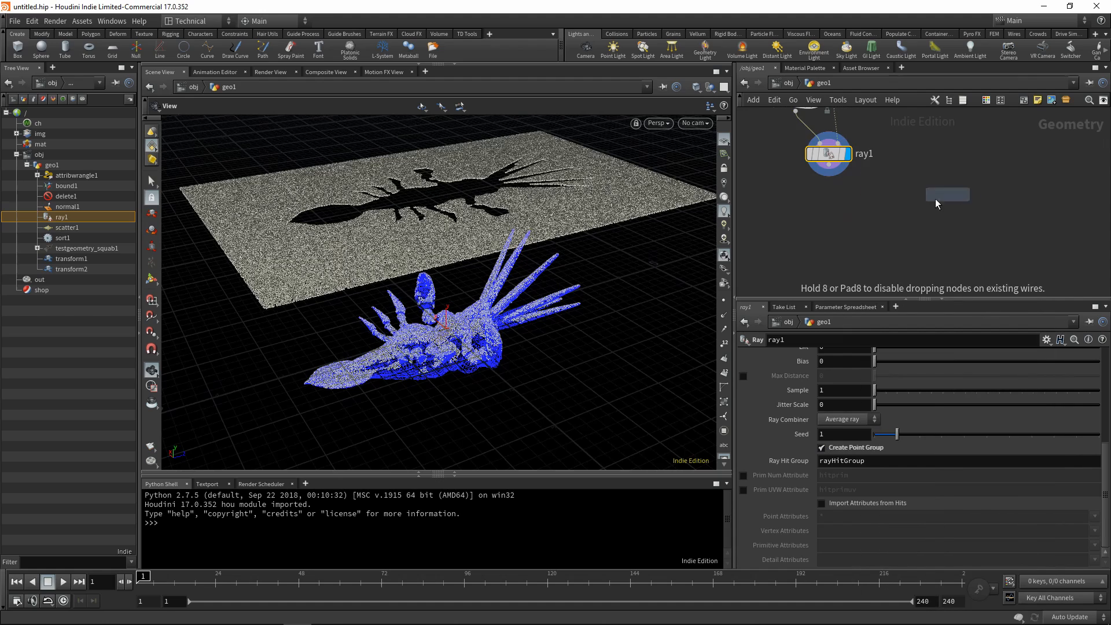
pyautogui.click(836, 168)
pyautogui.click(829, 198)
pyautogui.click(847, 210)
# Keep only the hit points by setting the Delete node's group to rayHitGroup, entity to Points and operation to Delete Non-Selected.
pyautogui.click(1082, 356)
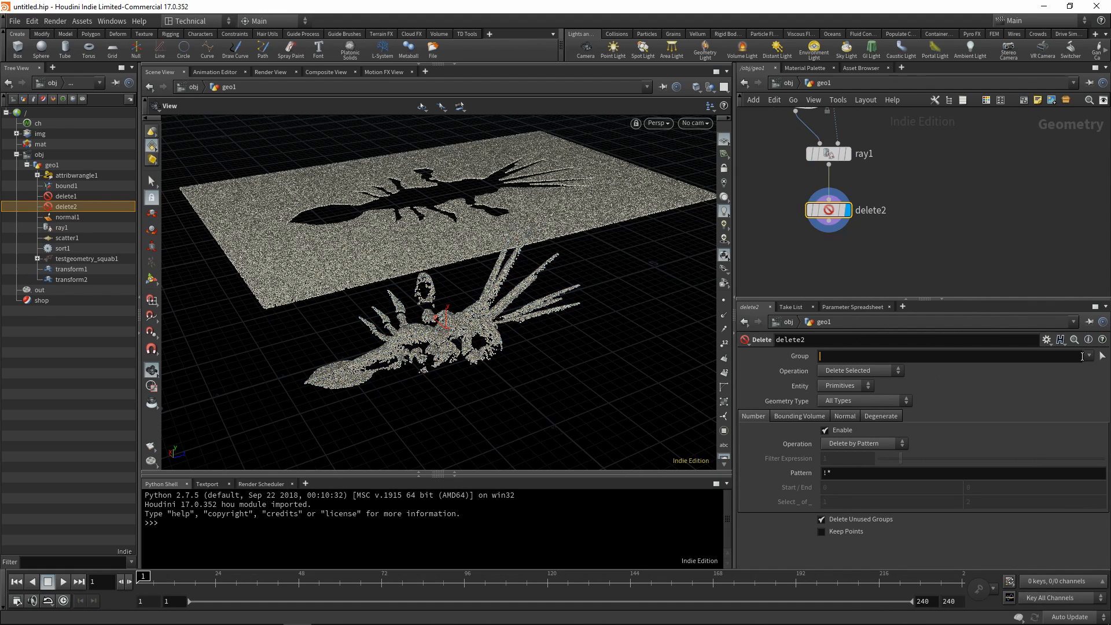
pyautogui.click(1089, 356)
pyautogui.click(1068, 367)
pyautogui.click(844, 386)
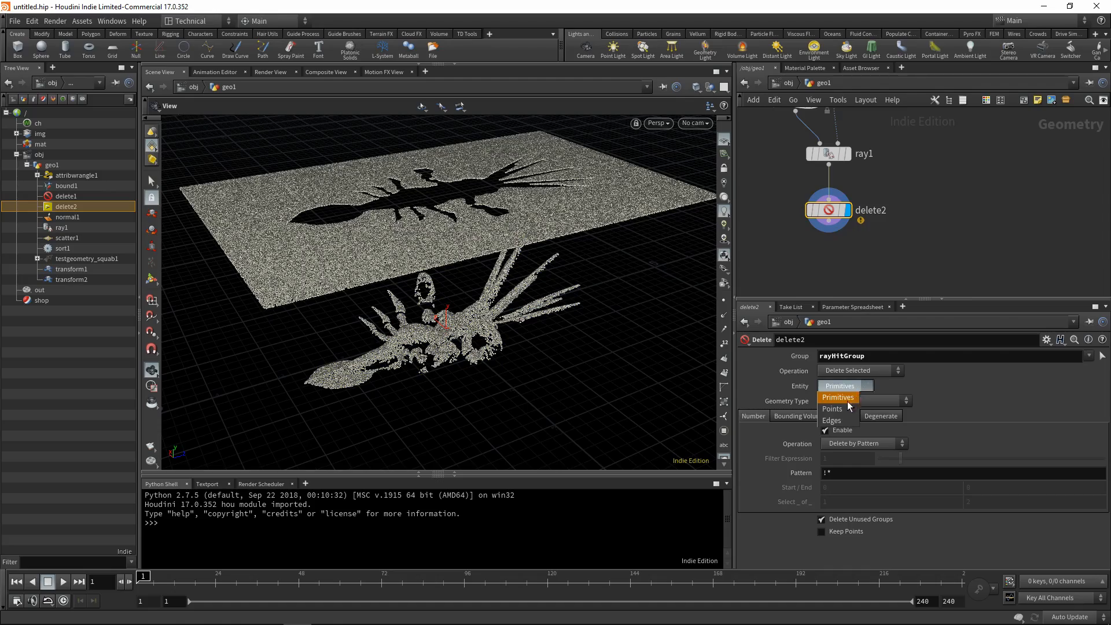
pyautogui.click(849, 409)
pyautogui.click(862, 371)
pyautogui.click(855, 382)
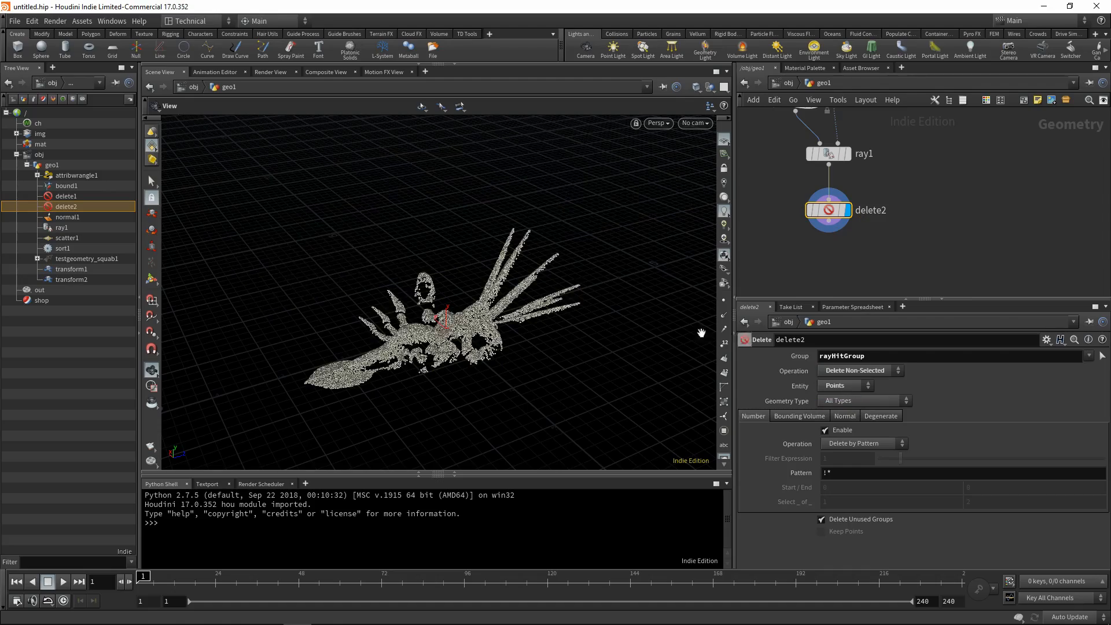
# Add a Point Generate node below the second Delete node, display its output and enable Compute Number of Points.
pyautogui.moveTo(702, 333); pyautogui.dragTo(549, 230)
pyautogui.press('Tab')
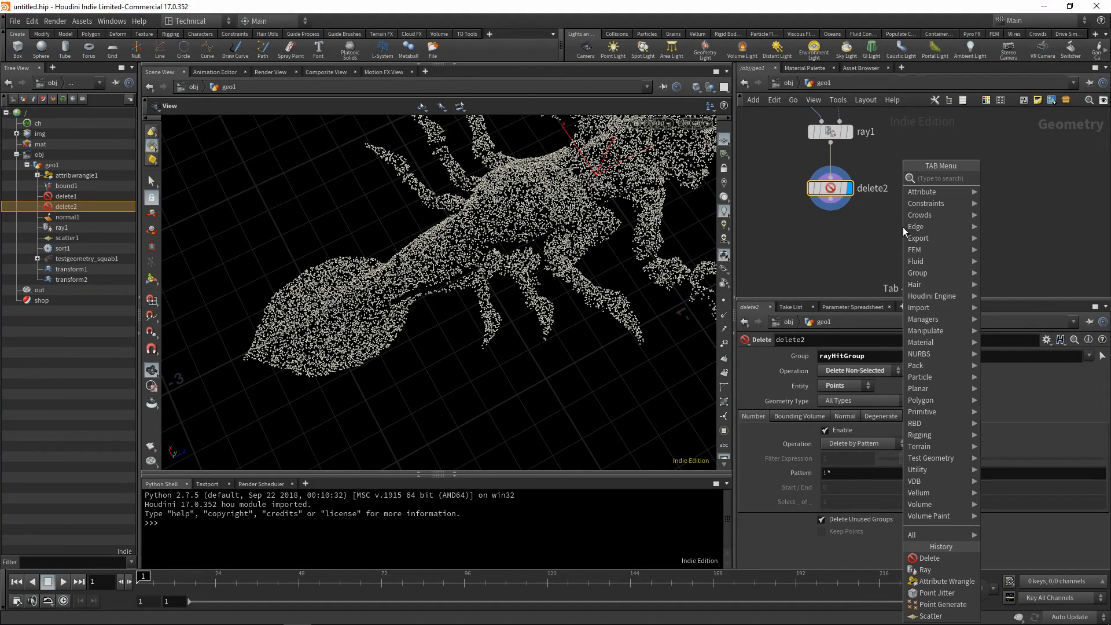
pyautogui.write('pgen')
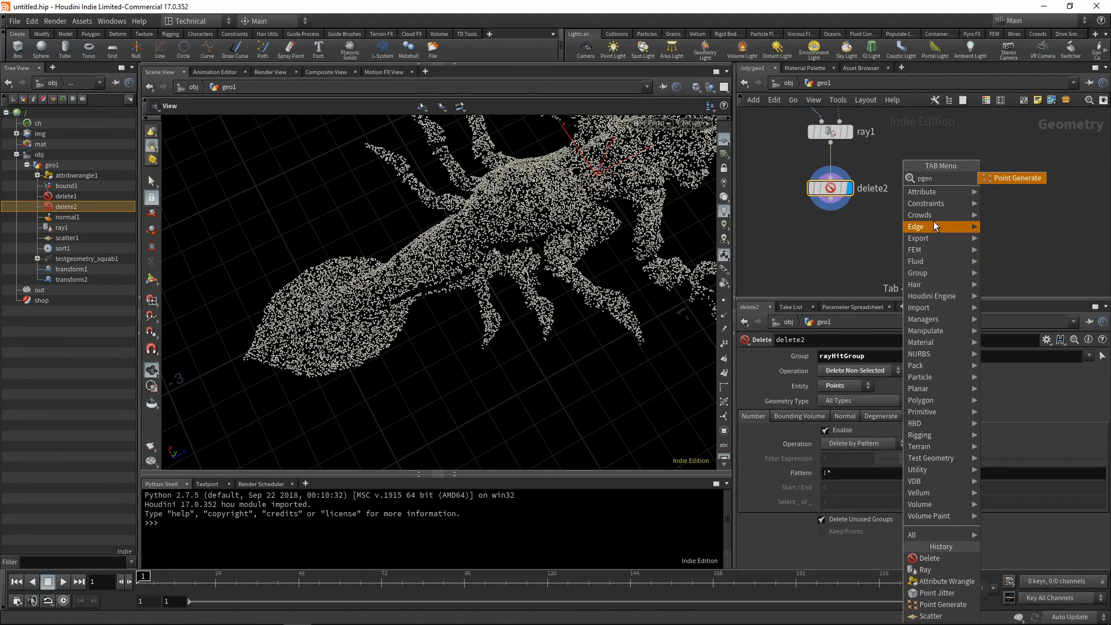
pyautogui.click(1011, 180)
pyautogui.click(836, 248)
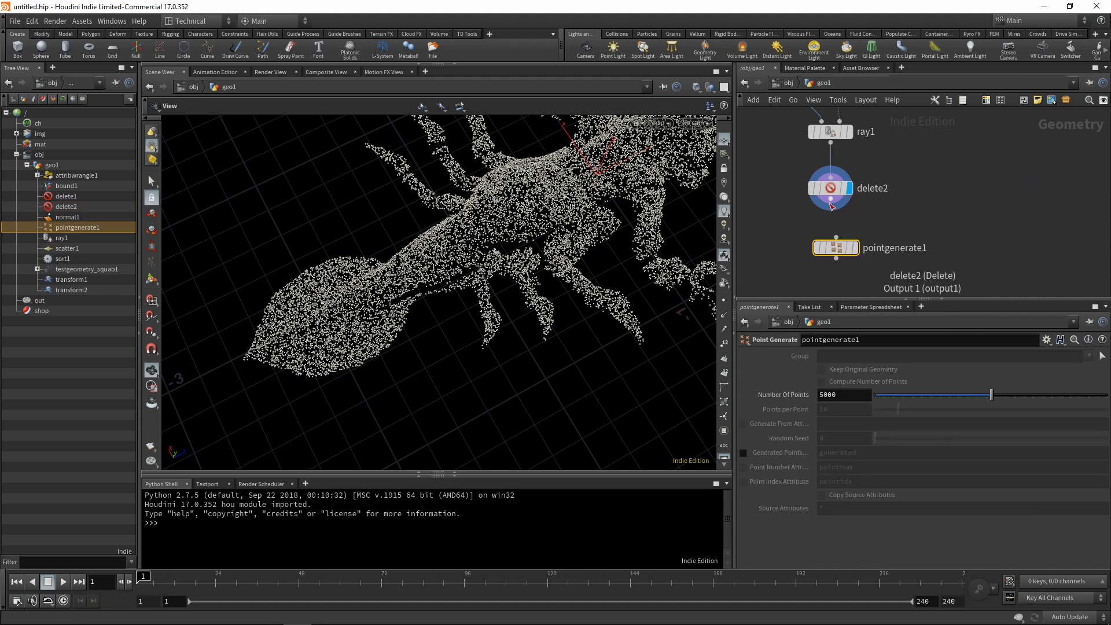
pyautogui.click(855, 248)
pyautogui.moveTo(837, 248); pyautogui.dragTo(825, 248)
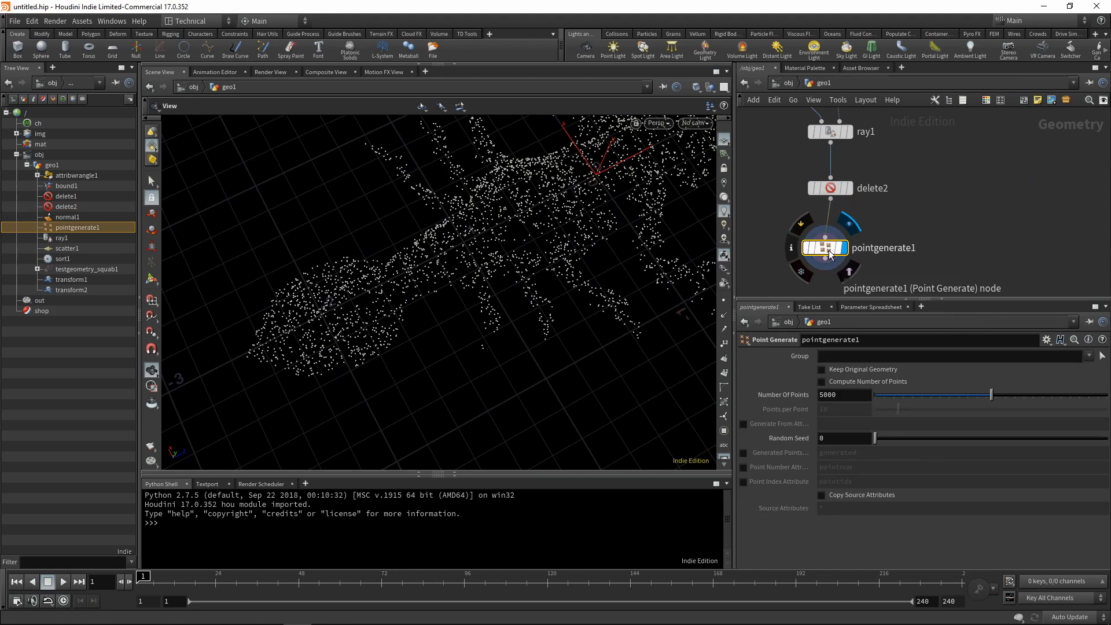
pyautogui.click(822, 382)
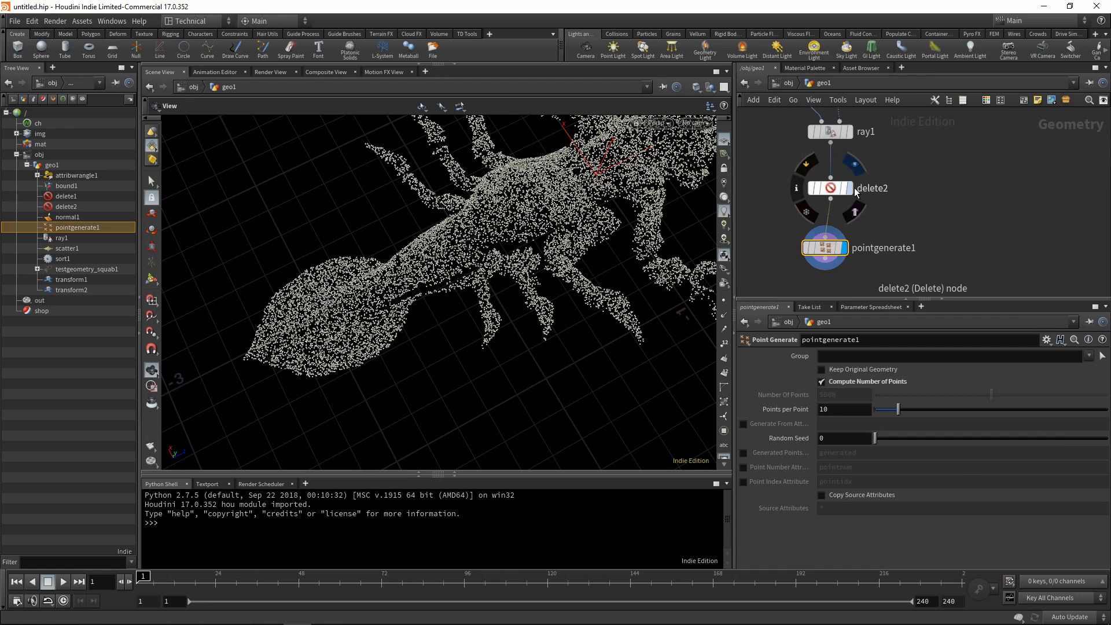
# Compare the node info of the second Delete node and the Point Generate node to check their point counts.
pyautogui.click(831, 189)
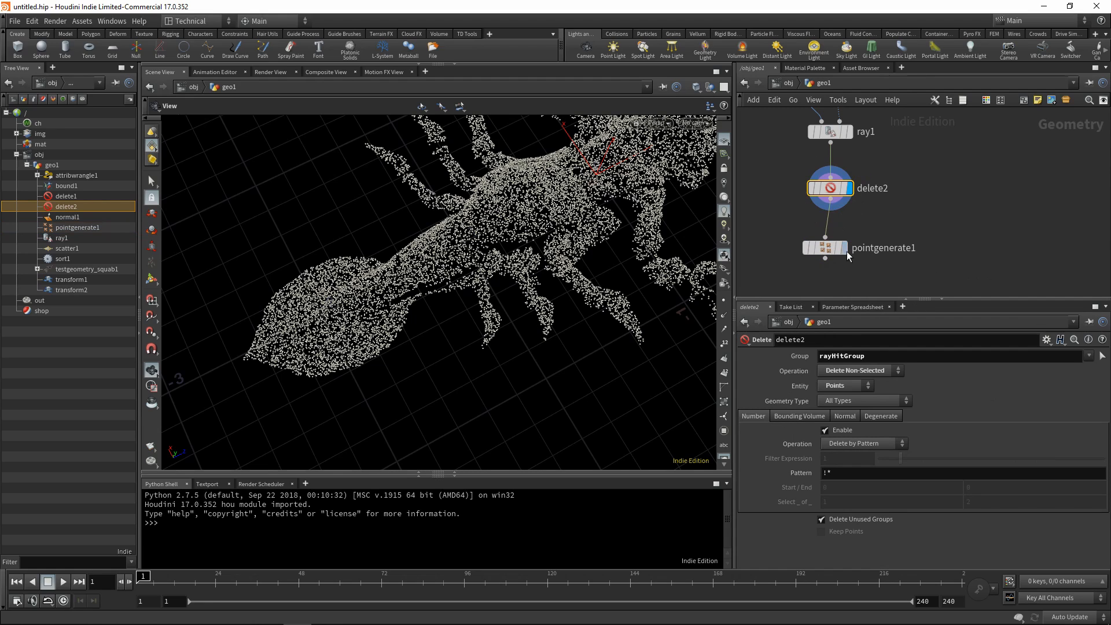
pyautogui.middleClick(829, 193)
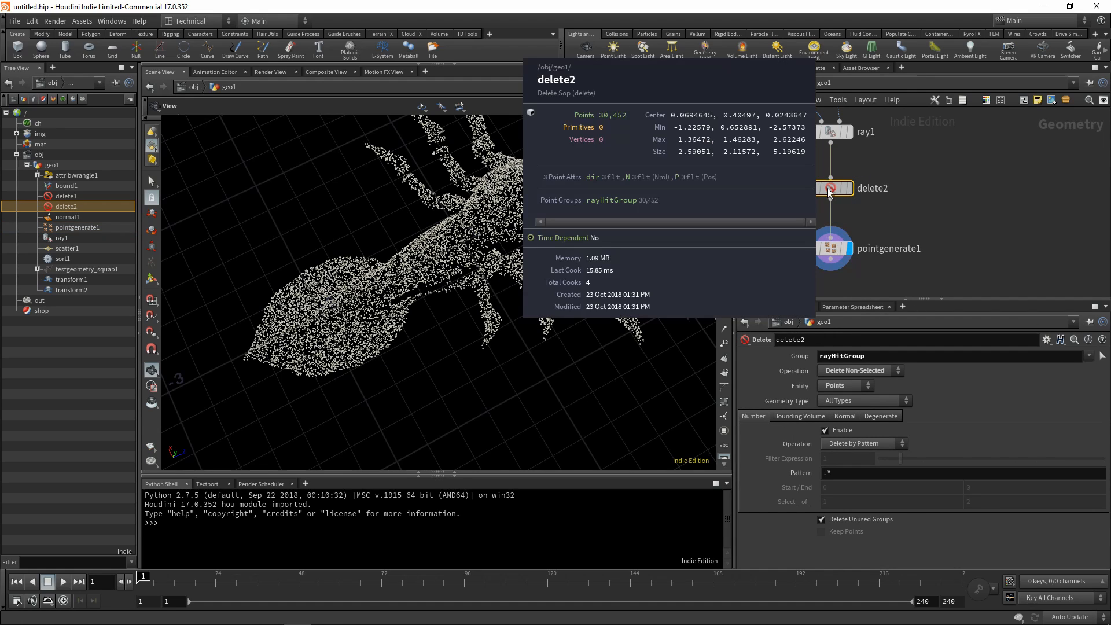
pyautogui.middleClick(834, 250)
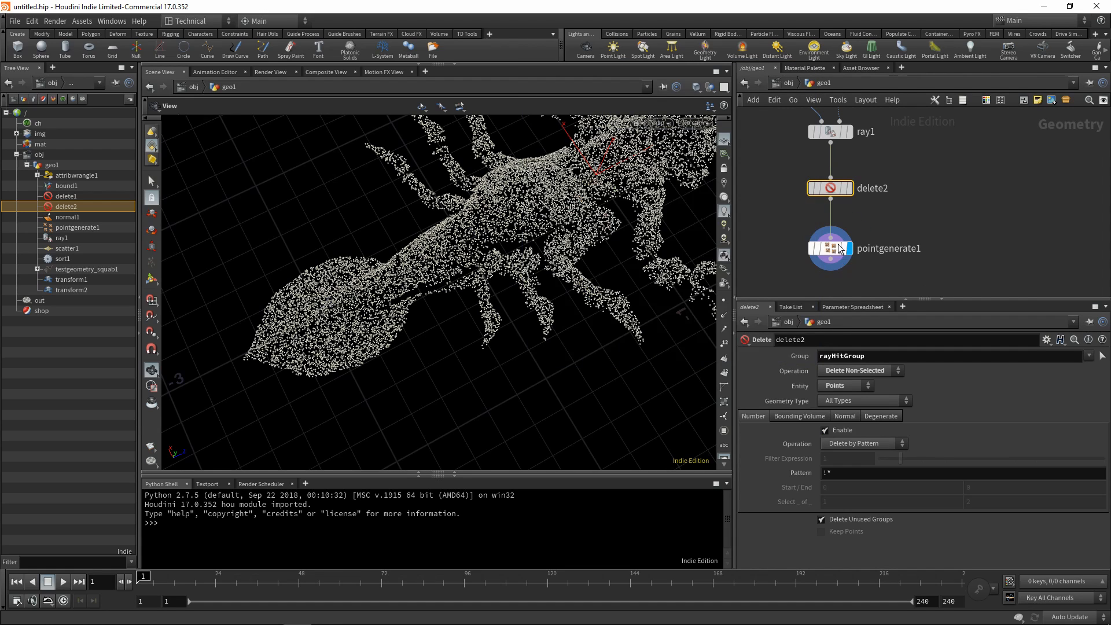
pyautogui.click(831, 249)
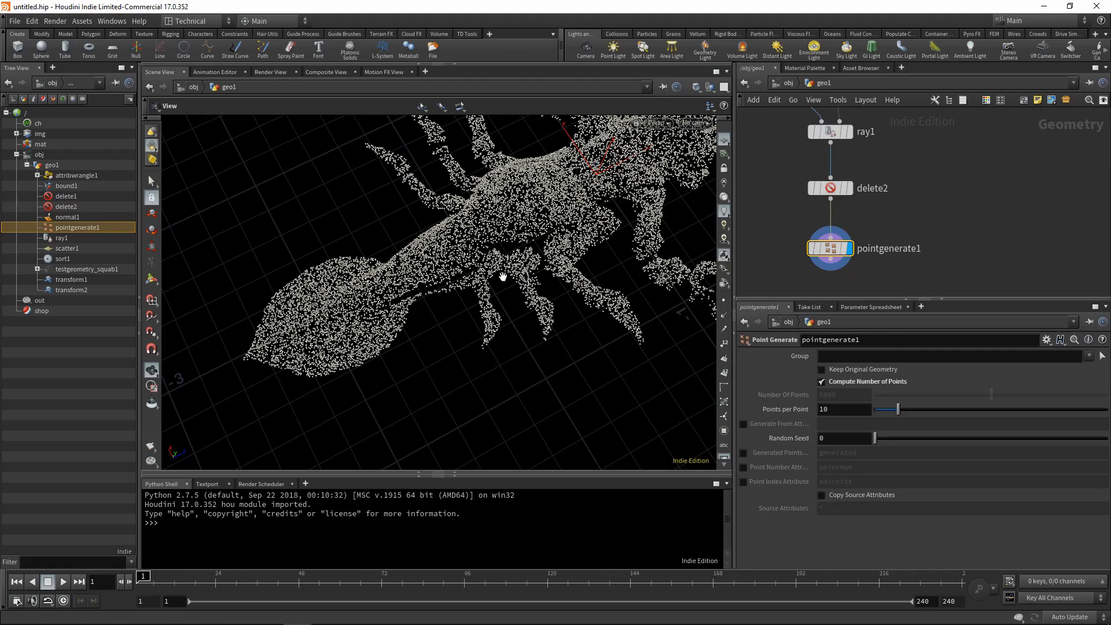
# Add a Point Jitter node connected below the Point Generate node.
pyautogui.moveTo(907, 233); pyautogui.dragTo(897, 167, button='middle')
pyautogui.moveTo(845, 228); pyautogui.dragTo(854, 223, button='middle')
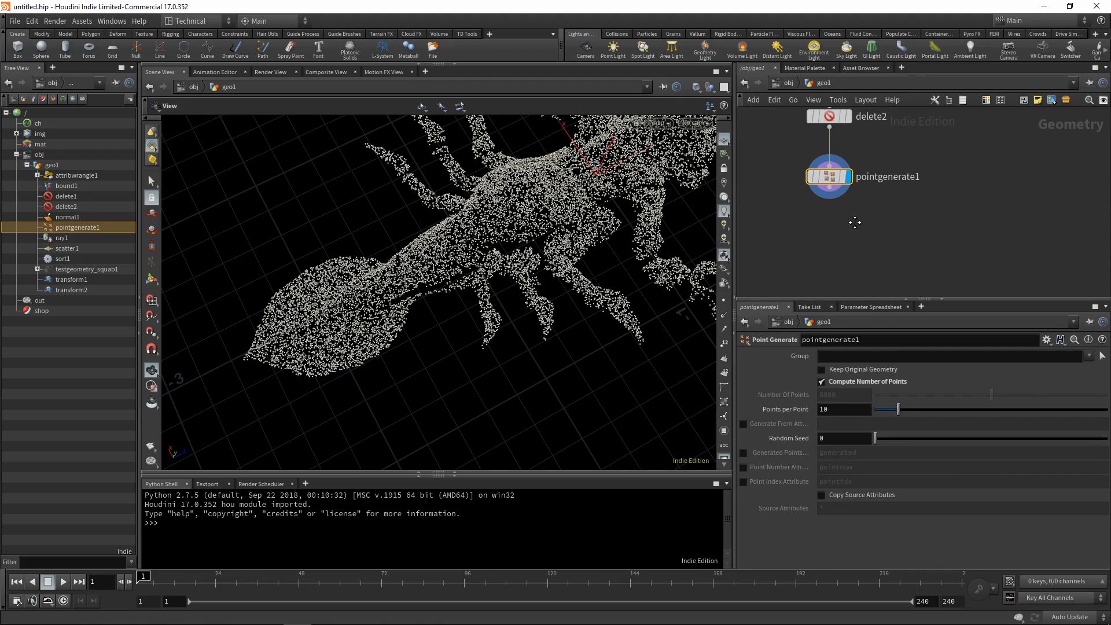
pyautogui.scroll(4, 522, 238)
pyautogui.scroll(3, 509, 245)
pyautogui.scroll(-7, 503, 245)
pyautogui.moveTo(469, 272); pyautogui.dragTo(536, 251, button='middle')
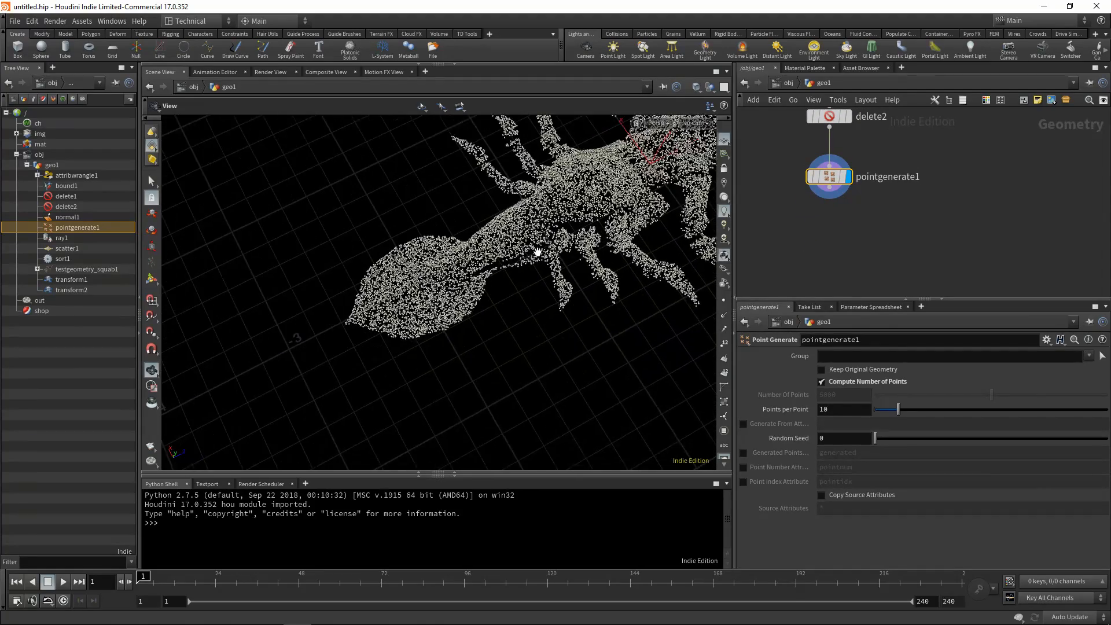
pyautogui.press('Tab')
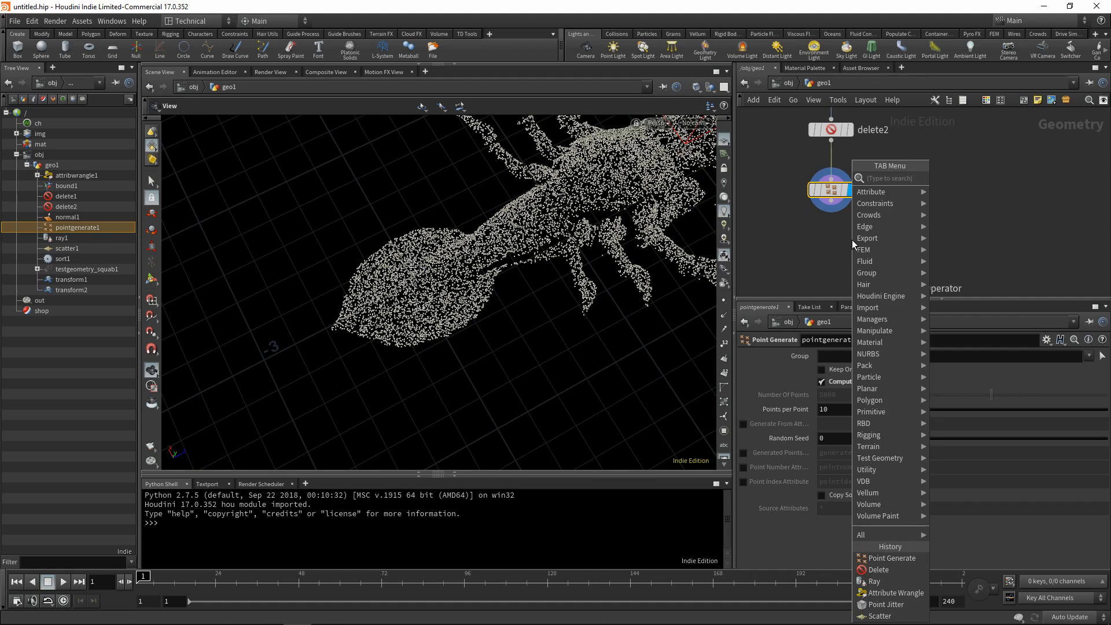
pyautogui.write('jitt')
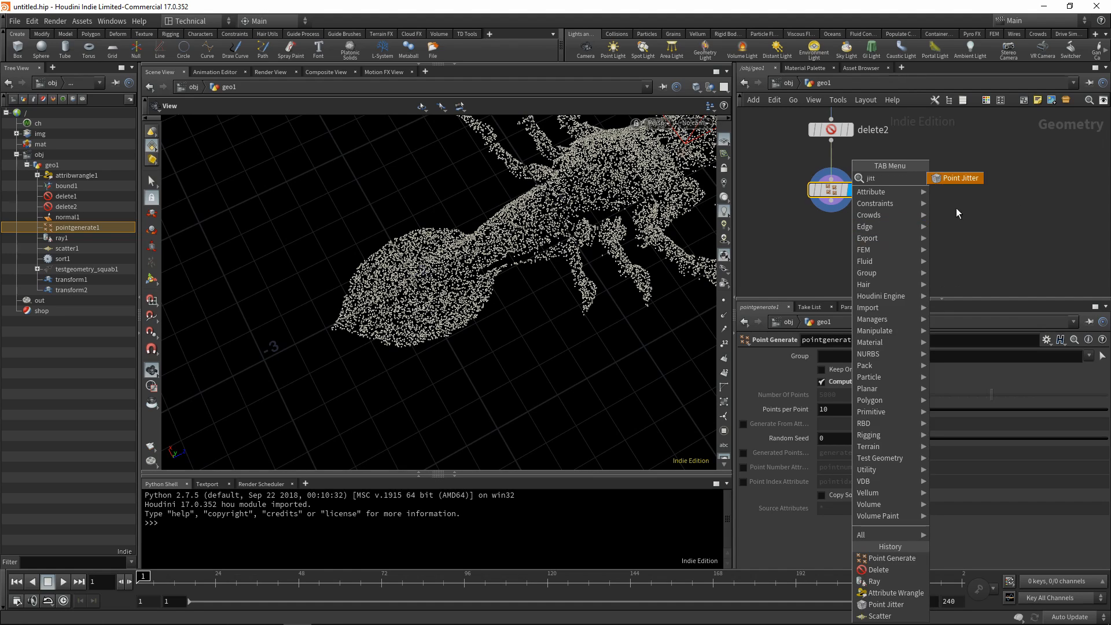
pyautogui.click(954, 180)
pyautogui.click(828, 240)
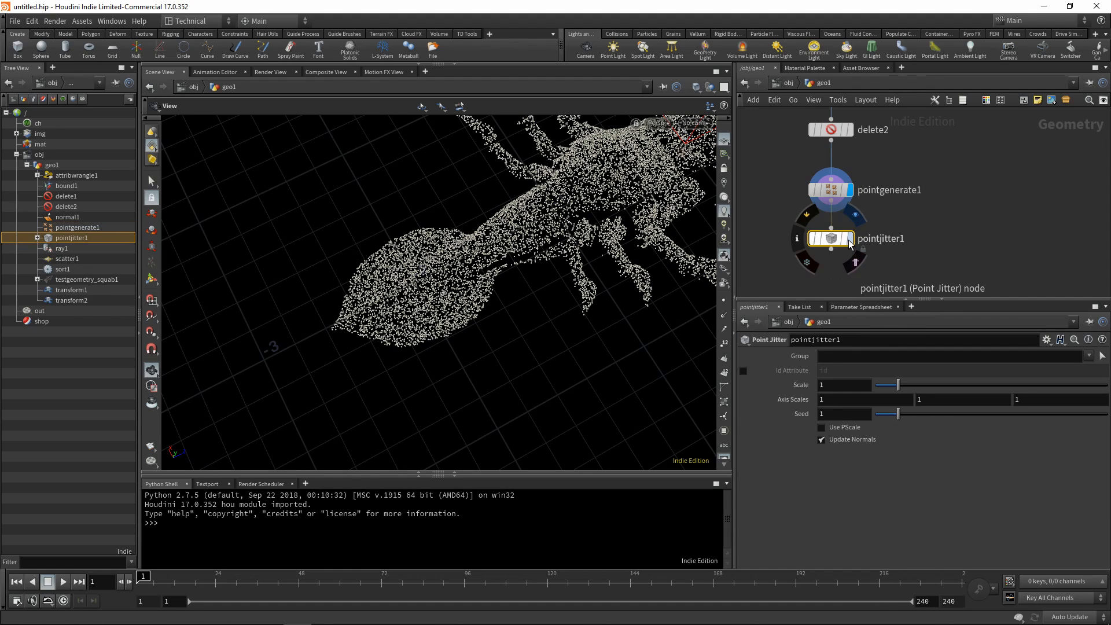
# Set the Point Jitter node's Scale to 0.05 and display its output.
pyautogui.doubleClick(824, 385)
pyautogui.write('0.05')
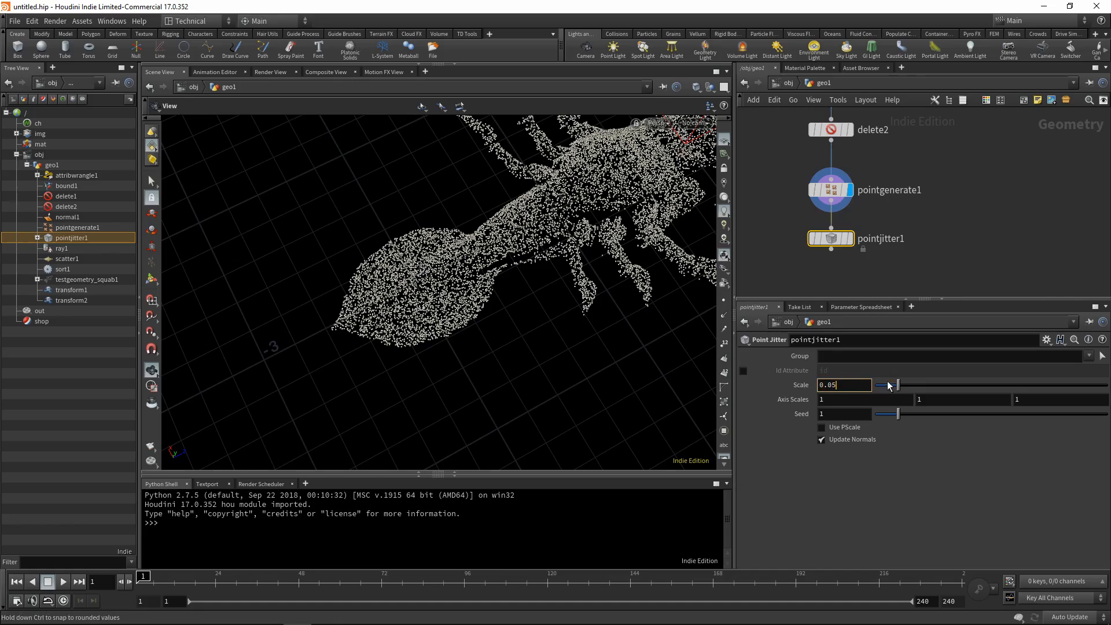
pyautogui.press('Return')
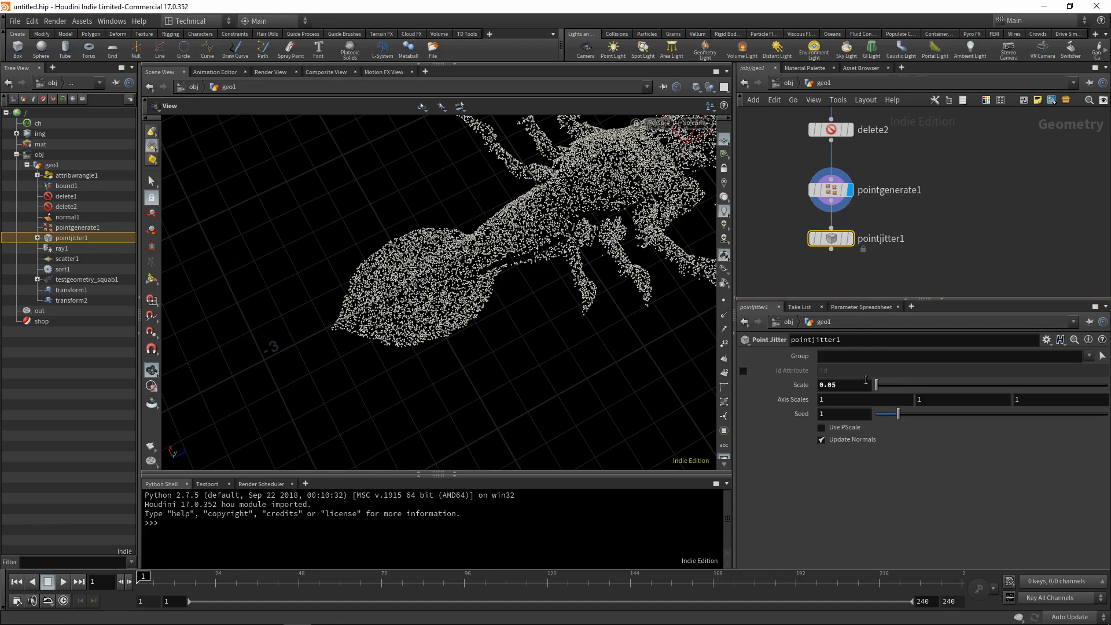
pyautogui.click(849, 239)
pyautogui.scroll(3, 483, 304)
pyautogui.moveTo(484, 304); pyautogui.dragTo(487, 232)
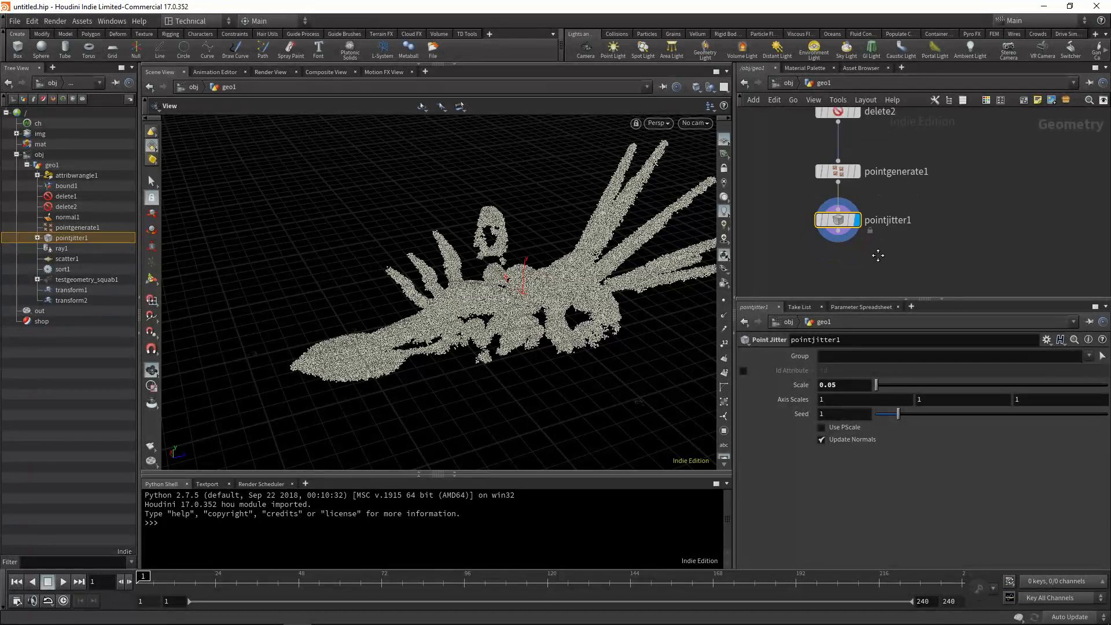
# Add a second Ray node connected below the Point Jitter node.
pyautogui.press('Tab')
pyautogui.write('ray')
pyautogui.press('Return')
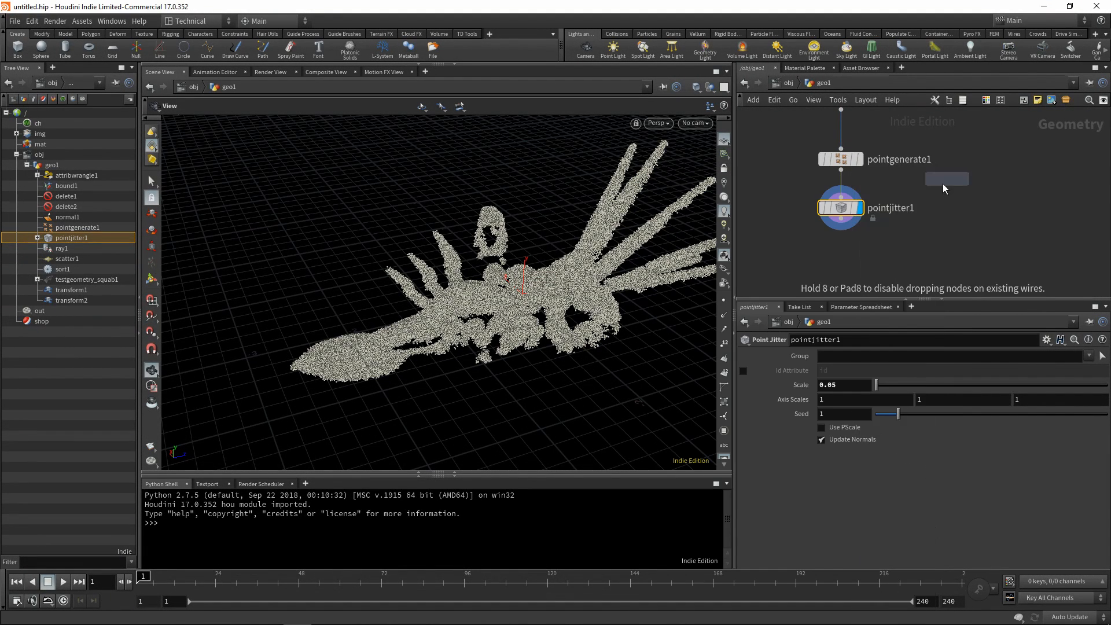
pyautogui.click(810, 235)
pyautogui.moveTo(816, 195); pyautogui.dragTo(803, 224)
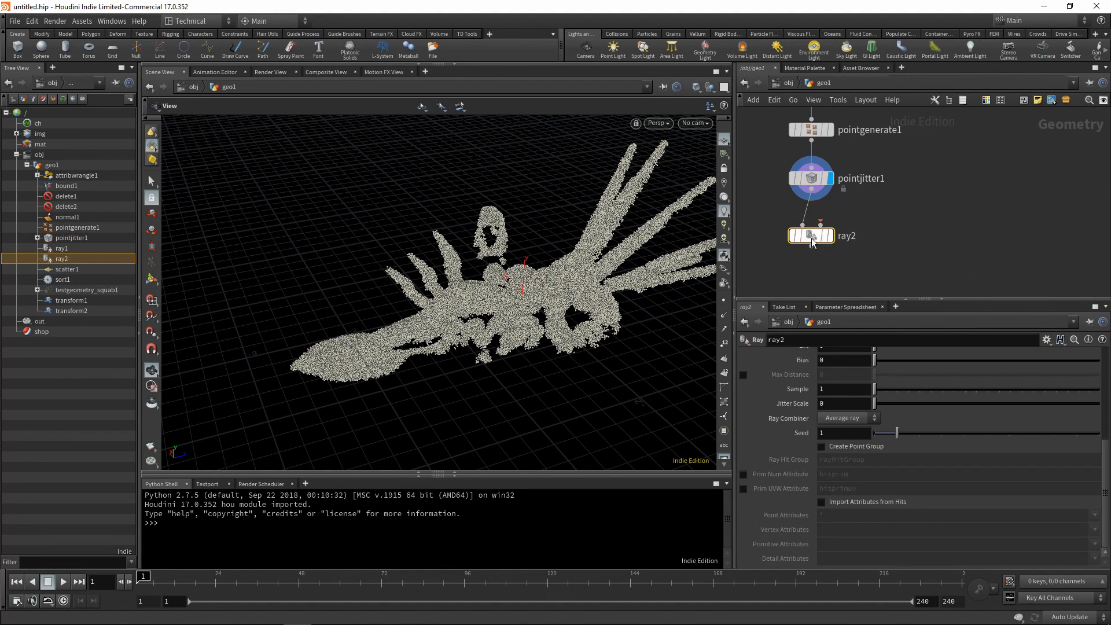
# Set the second Ray node's method to Minimum Distance.
pyautogui.scroll(5, 846, 417)
pyautogui.click(852, 403)
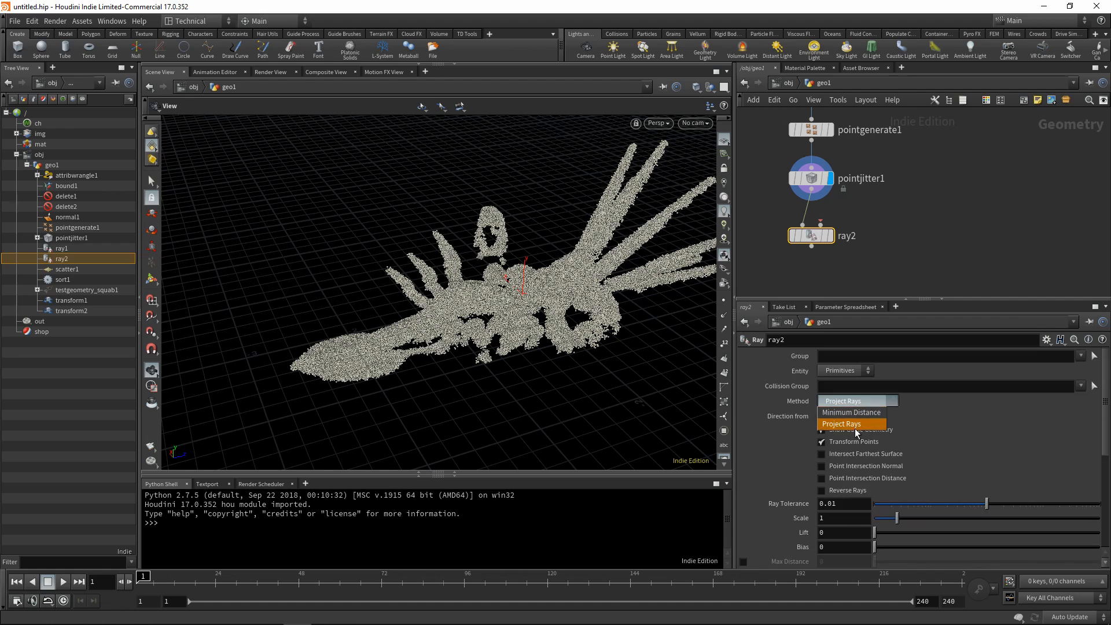
pyautogui.click(867, 411)
# Wire the squab geometry into the second Ray node's collision input and display the Ray node's output.
pyautogui.scroll(-4, 889, 171)
pyautogui.moveTo(888, 171); pyautogui.dragTo(850, 232, button='middle')
pyautogui.scroll(-1, 890, 168)
pyautogui.scroll(1, 874, 170)
pyautogui.scroll(2, 854, 184)
pyautogui.click(839, 234)
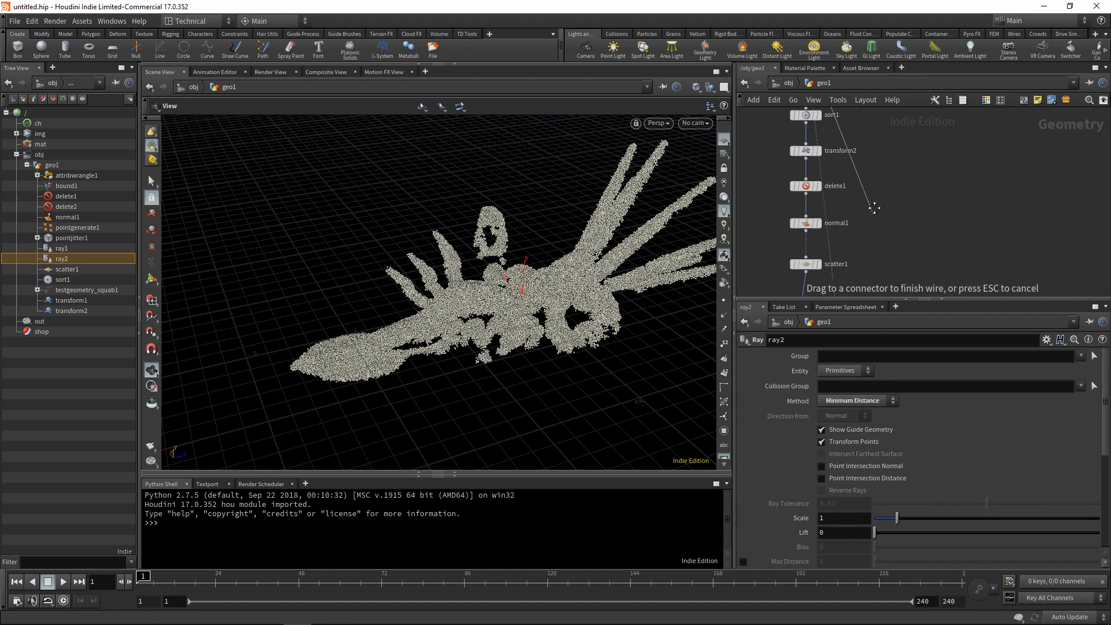
pyautogui.scroll(2, 848, 243)
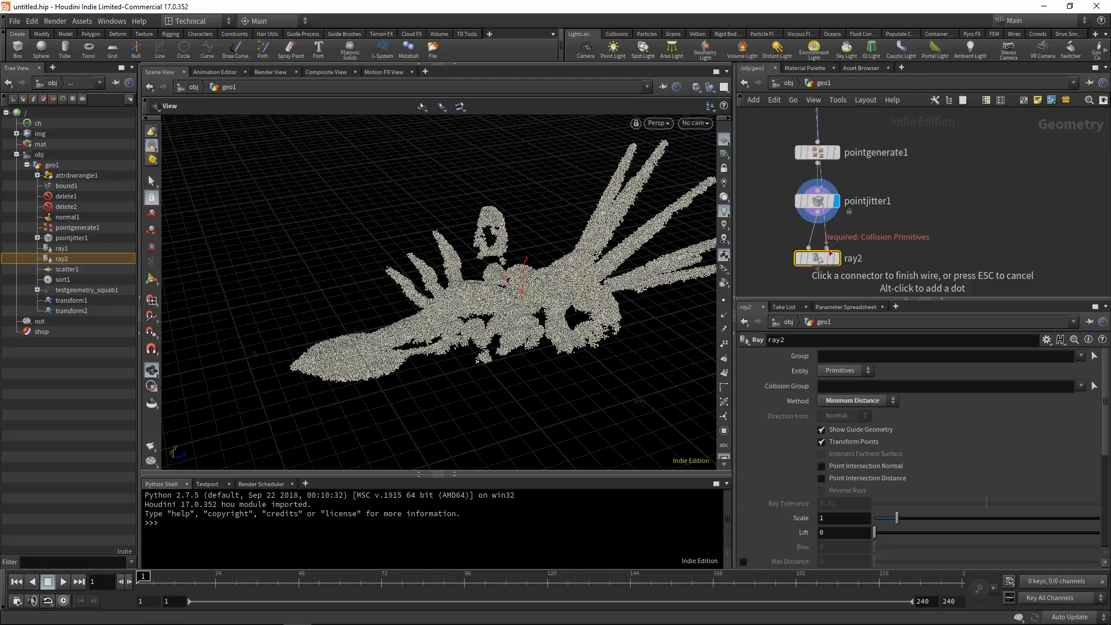
pyautogui.click(829, 253)
pyautogui.moveTo(822, 258); pyautogui.dragTo(844, 257)
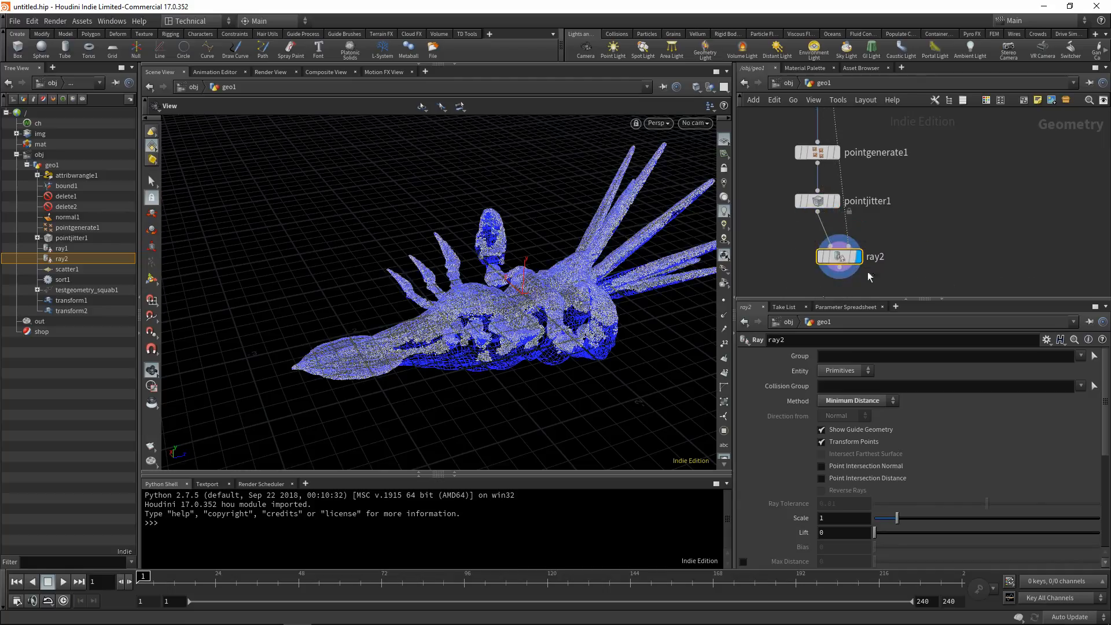
# Insert a Normal node into the wire running from the squab geometry to the second Ray node.
pyautogui.moveTo(546, 284); pyautogui.dragTo(557, 213)
pyautogui.scroll(5, 544, 303)
pyautogui.scroll(5, 536, 314)
pyautogui.scroll(-8, 527, 305)
pyautogui.moveTo(919, 239); pyautogui.dragTo(916, 147, button='middle')
pyautogui.moveTo(854, 226); pyautogui.dragTo(852, 204, button='middle')
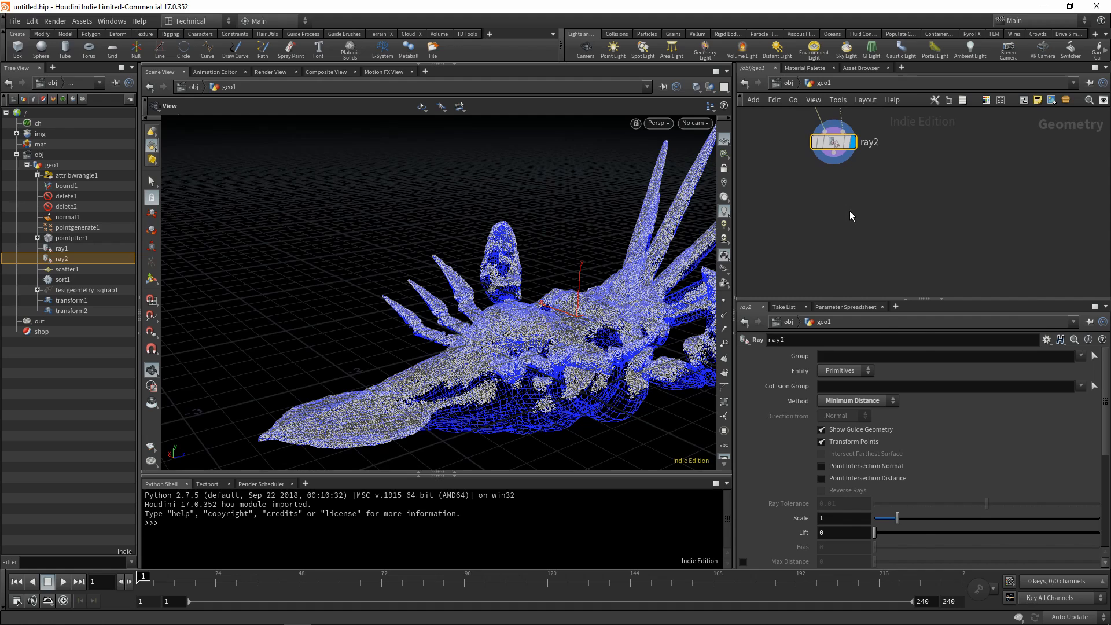
pyautogui.press('Tab')
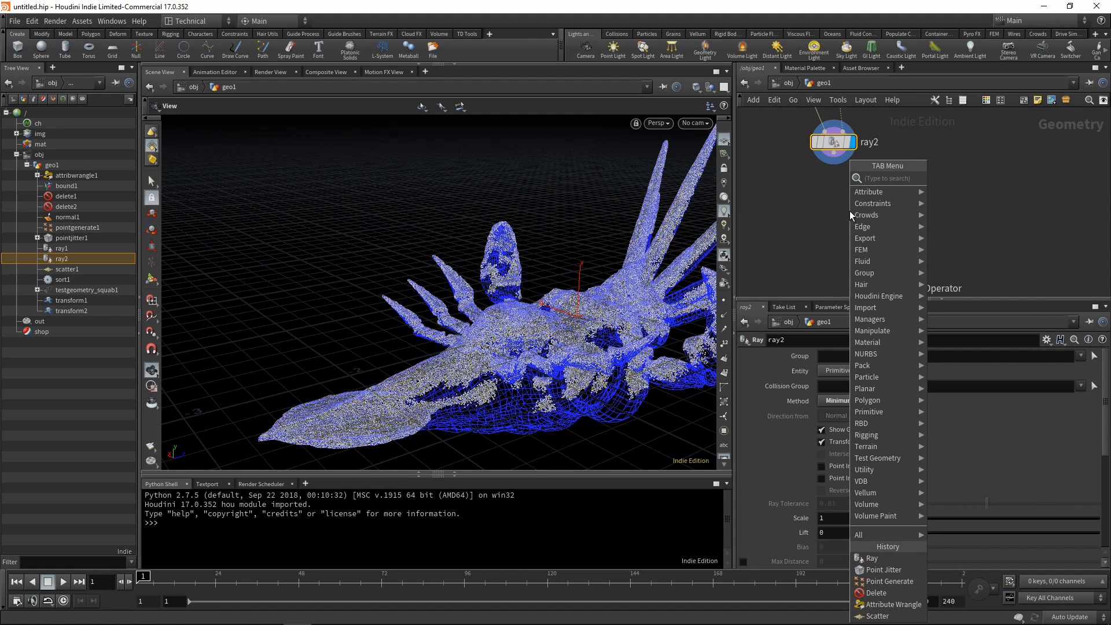
pyautogui.write('nor')
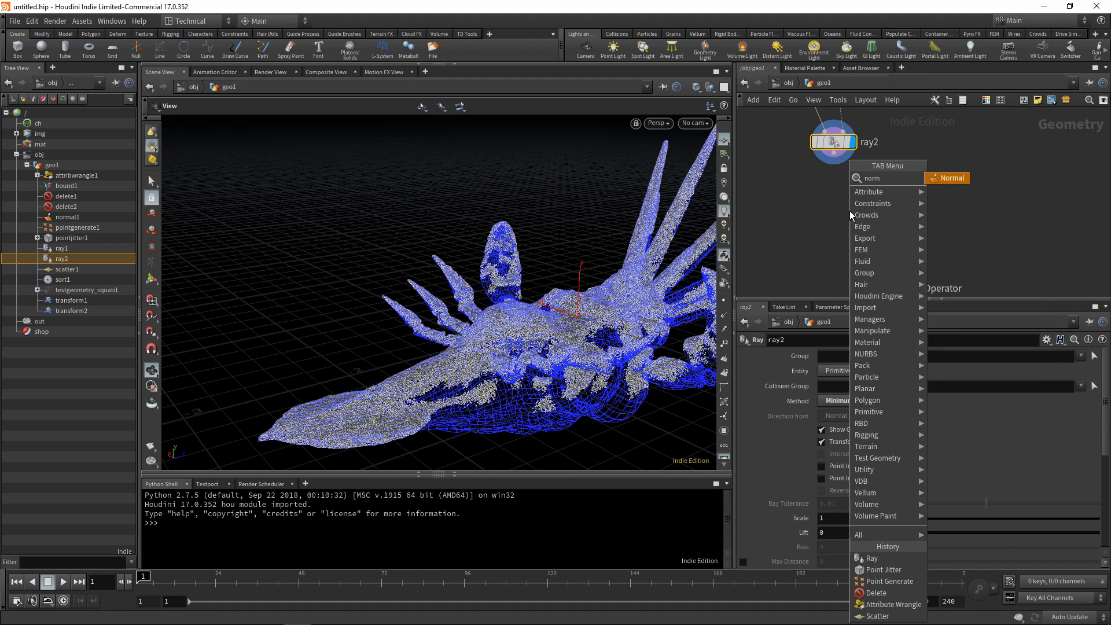
pyautogui.write('m')
pyautogui.click(951, 178)
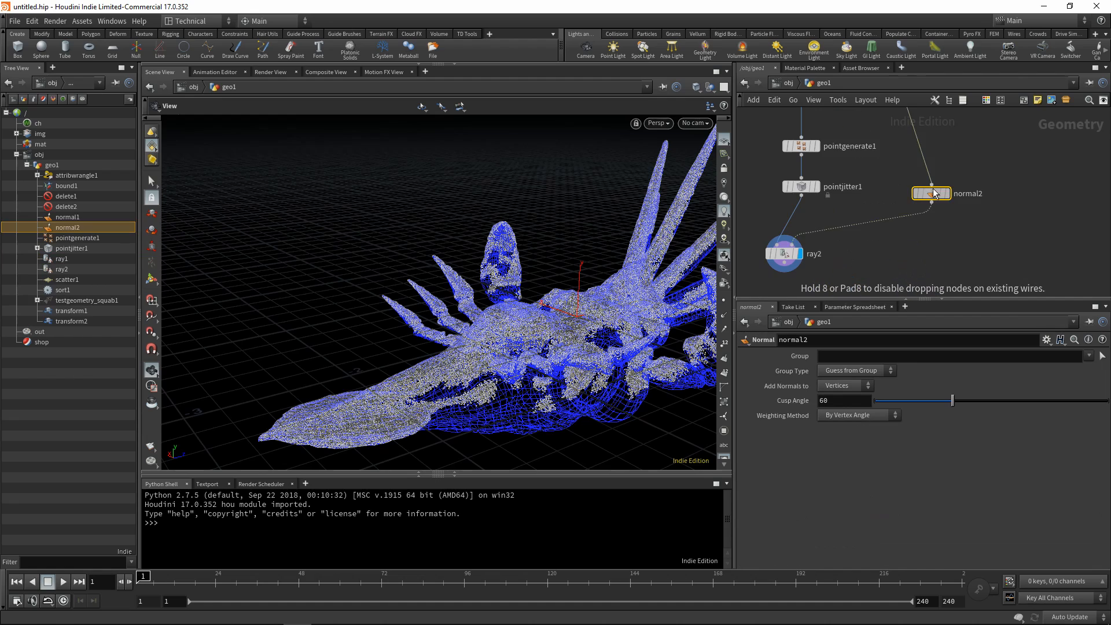
# Position the new Normal node beside the Point Jitter node and set it to add normals to Points.
pyautogui.moveTo(933, 189); pyautogui.dragTo(853, 186)
pyautogui.scroll(-2, 904, 187)
pyautogui.moveTo(906, 160); pyautogui.dragTo(857, 196, button='middle')
pyautogui.scroll(2, 846, 232)
pyautogui.moveTo(787, 238); pyautogui.dragTo(804, 237)
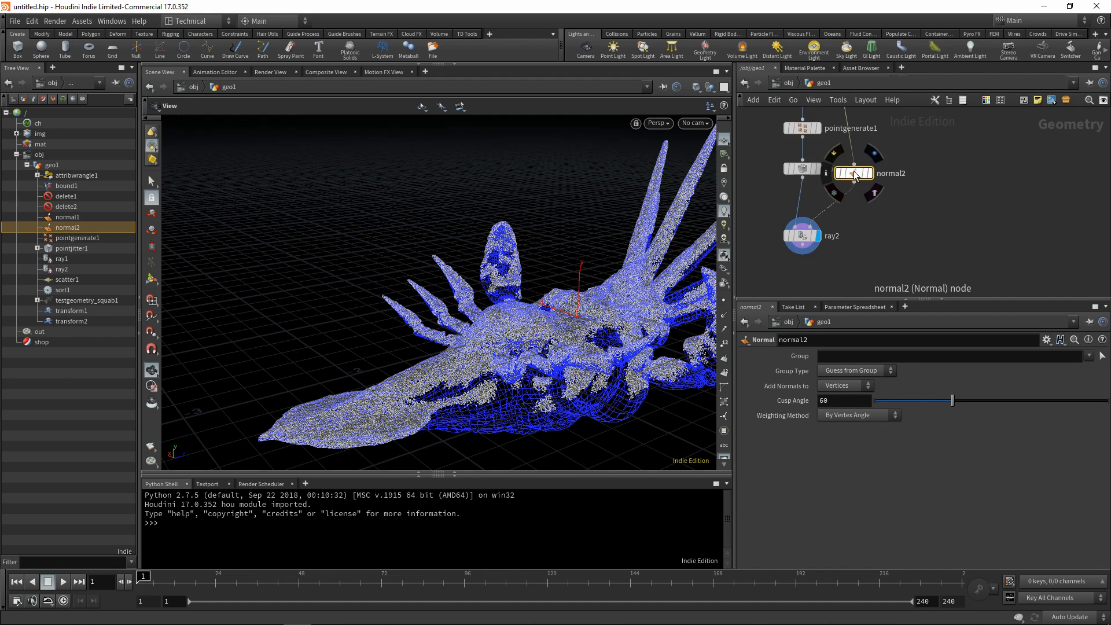
pyautogui.click(846, 385)
pyautogui.click(842, 394)
# Add an Attribute Transfer node with the second Ray node as first input and the new Normal node as second input.
pyautogui.moveTo(875, 261); pyautogui.dragTo(874, 202, button='middle')
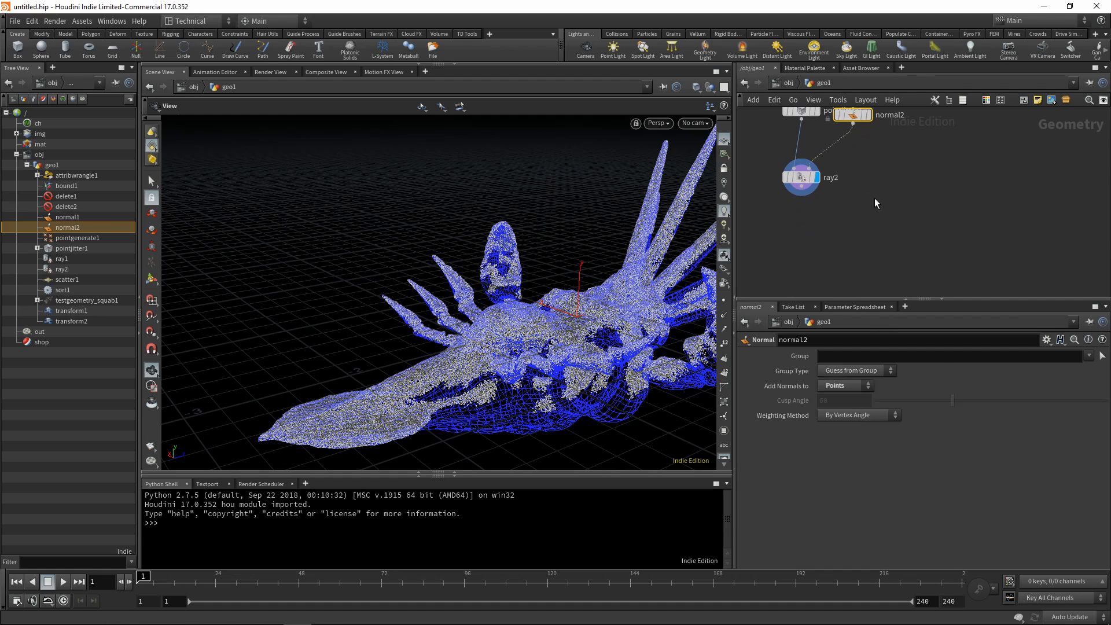
pyautogui.press('Tab')
pyautogui.write('transfer')
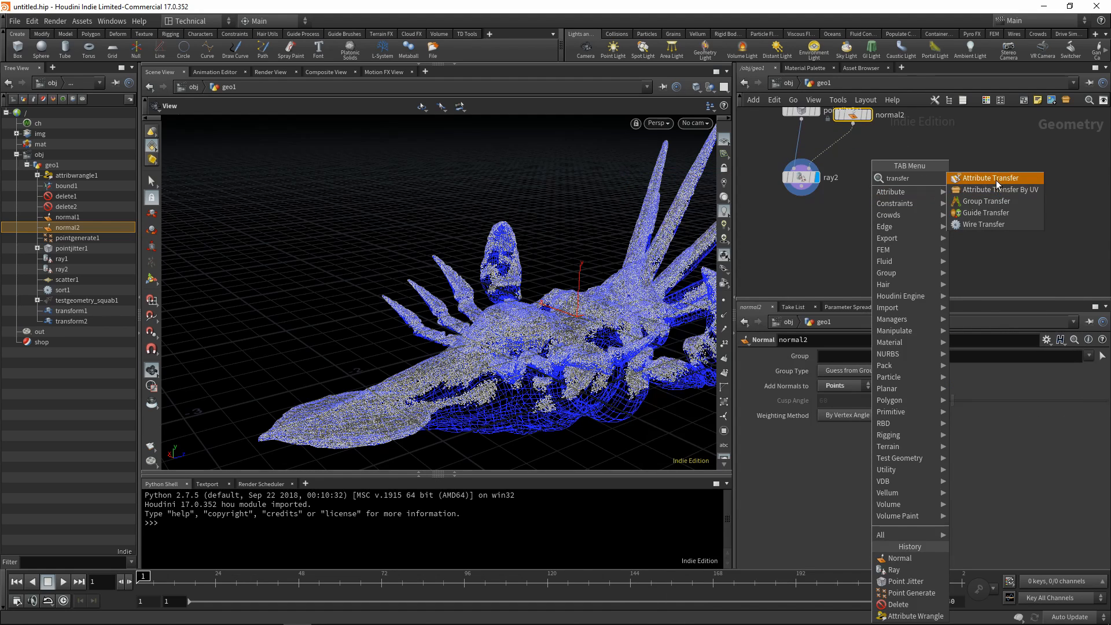
pyautogui.click(996, 180)
pyautogui.click(802, 228)
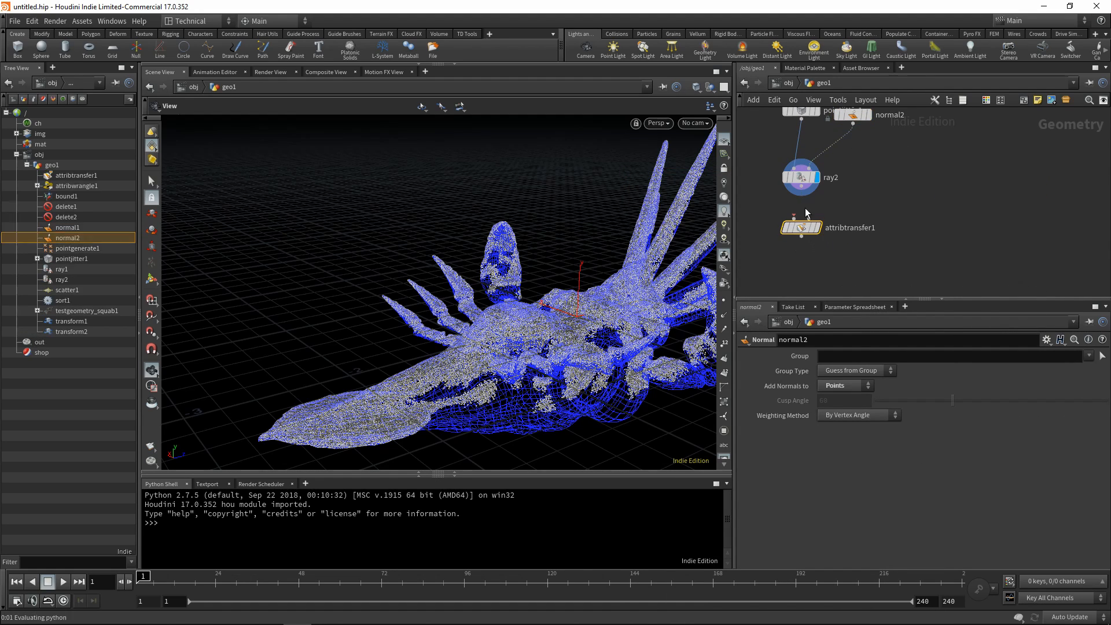
pyautogui.click(801, 195)
pyautogui.click(802, 227)
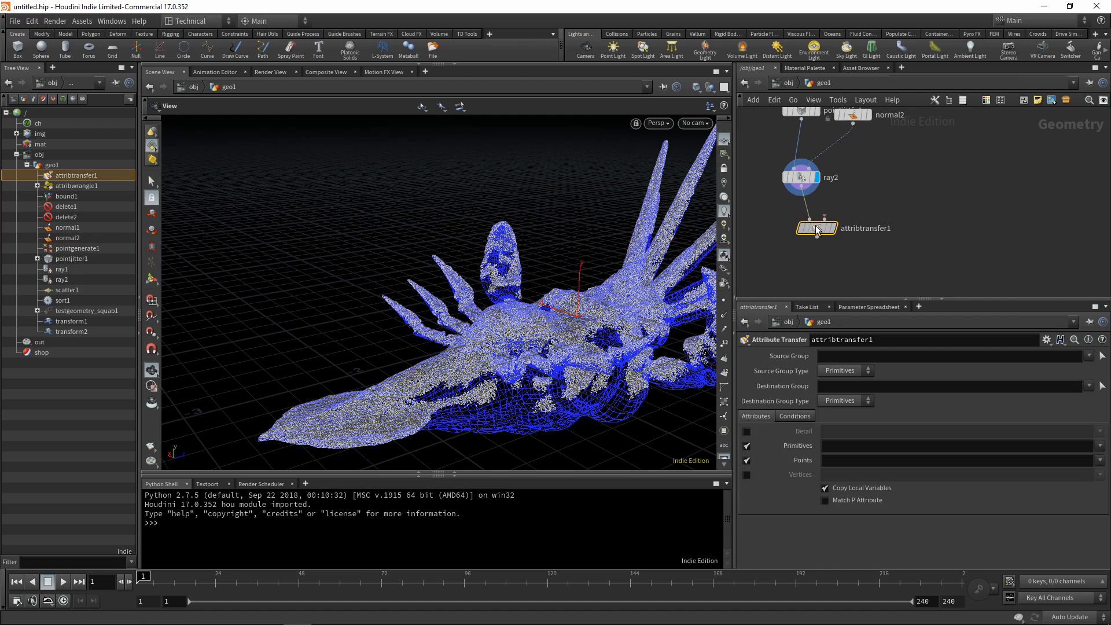
pyautogui.moveTo(803, 225); pyautogui.dragTo(820, 226)
pyautogui.click(825, 218)
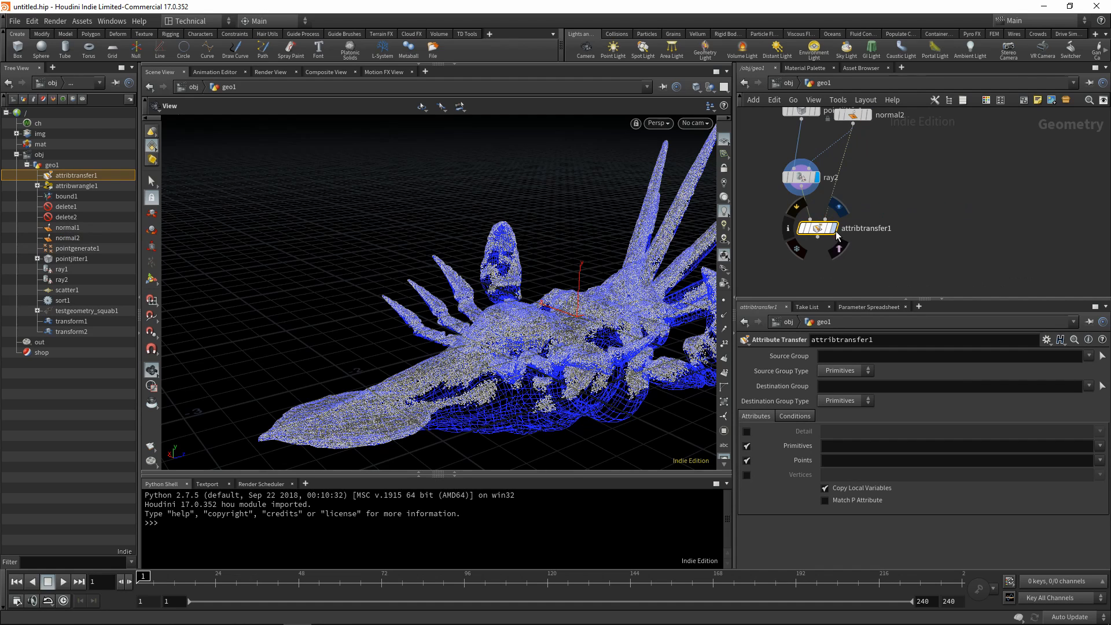
# Display the Attribute Transfer node's output and limit its transferred point attributes to N.
pyautogui.click(834, 228)
pyautogui.click(845, 457)
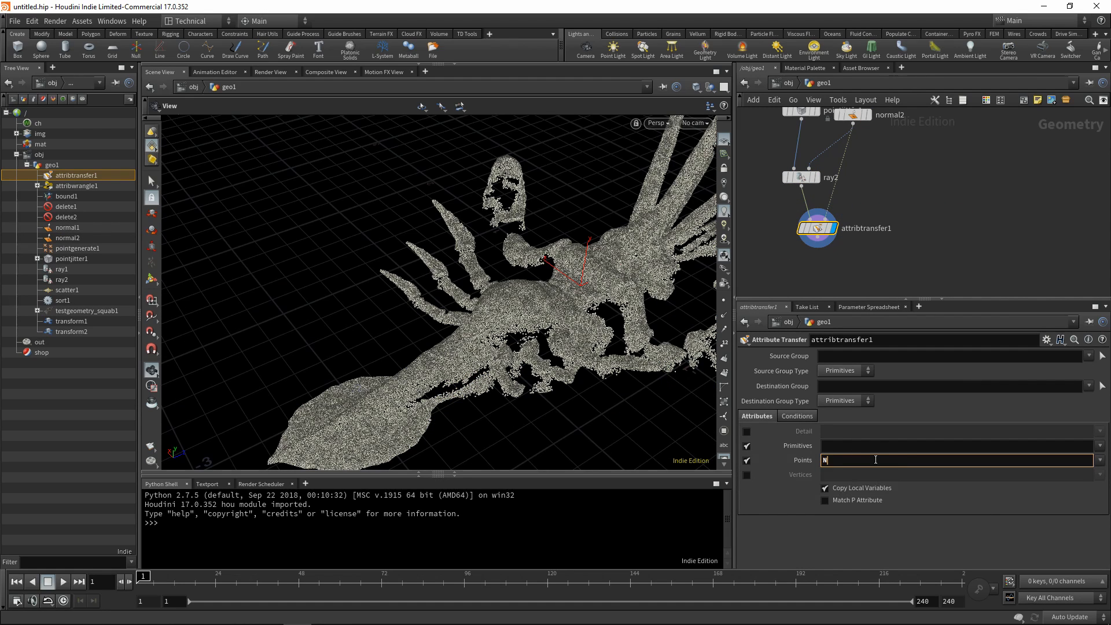
pyautogui.press('Return')
# Set the Attribute Transfer node's Distance Threshold to 0.1 in its conditions.
pyautogui.click(798, 416)
pyautogui.moveTo(838, 475); pyautogui.dragTo(800, 479)
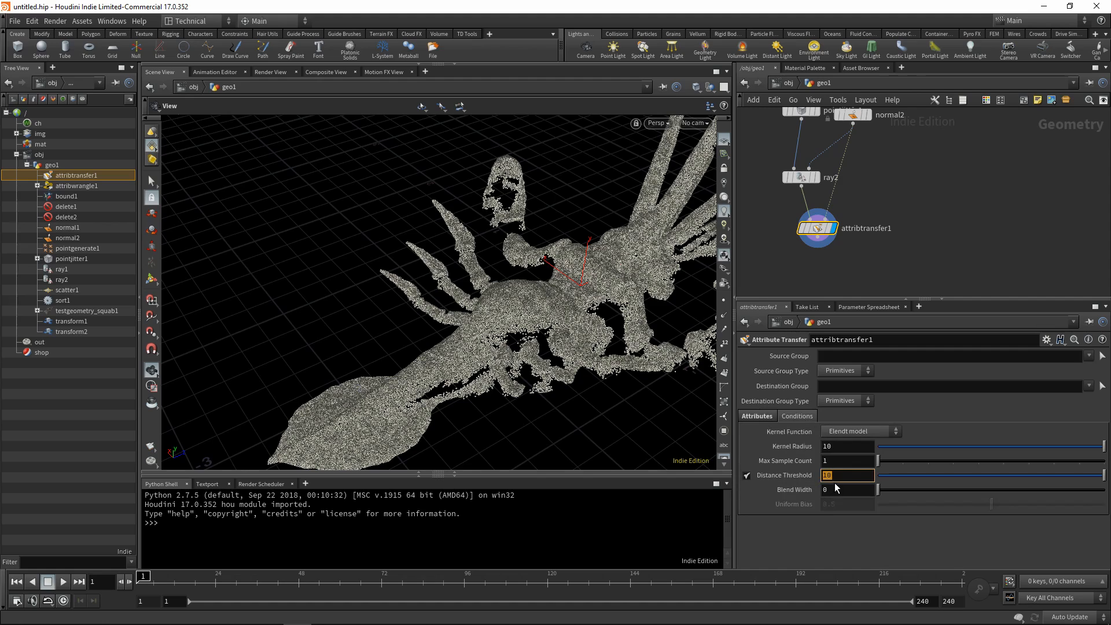
pyautogui.write('0.1')
pyautogui.press('Return')
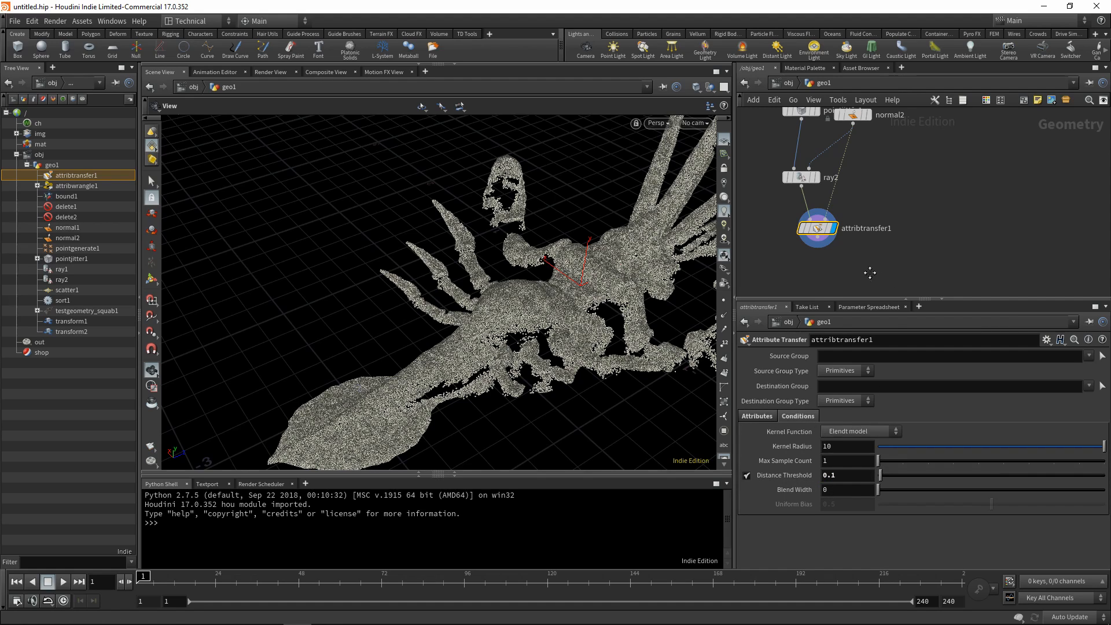
# Add an Attribute Wrangle node below the Attribute Transfer node, feed it from that node's output and display it.
pyautogui.moveTo(813, 286); pyautogui.dragTo(817, 248, button='middle')
pyautogui.press('Tab')
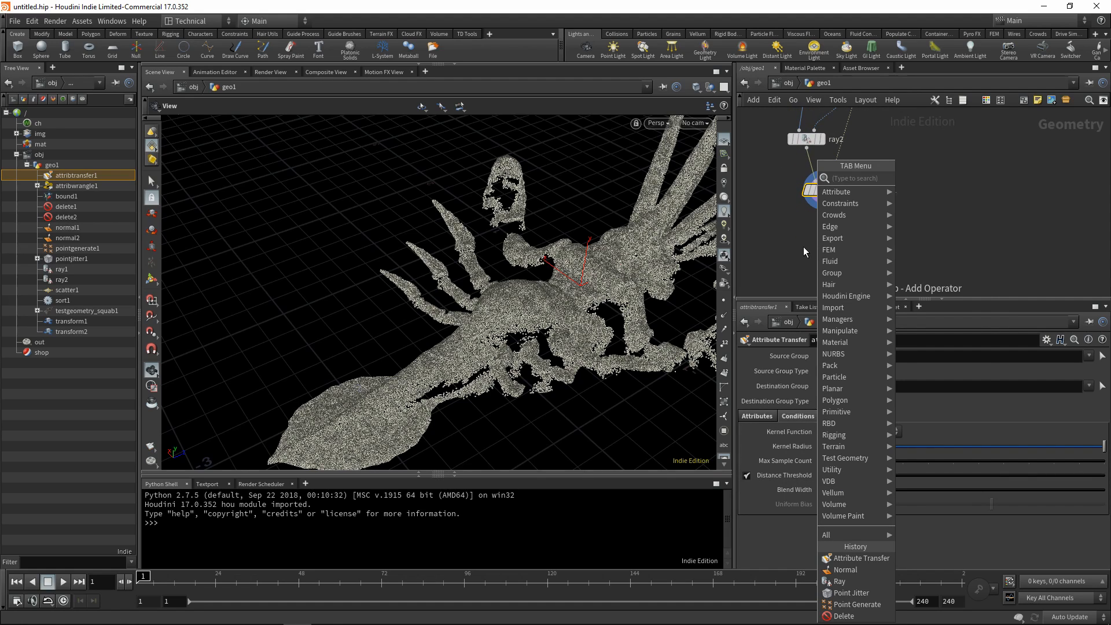
pyautogui.write('wrangle')
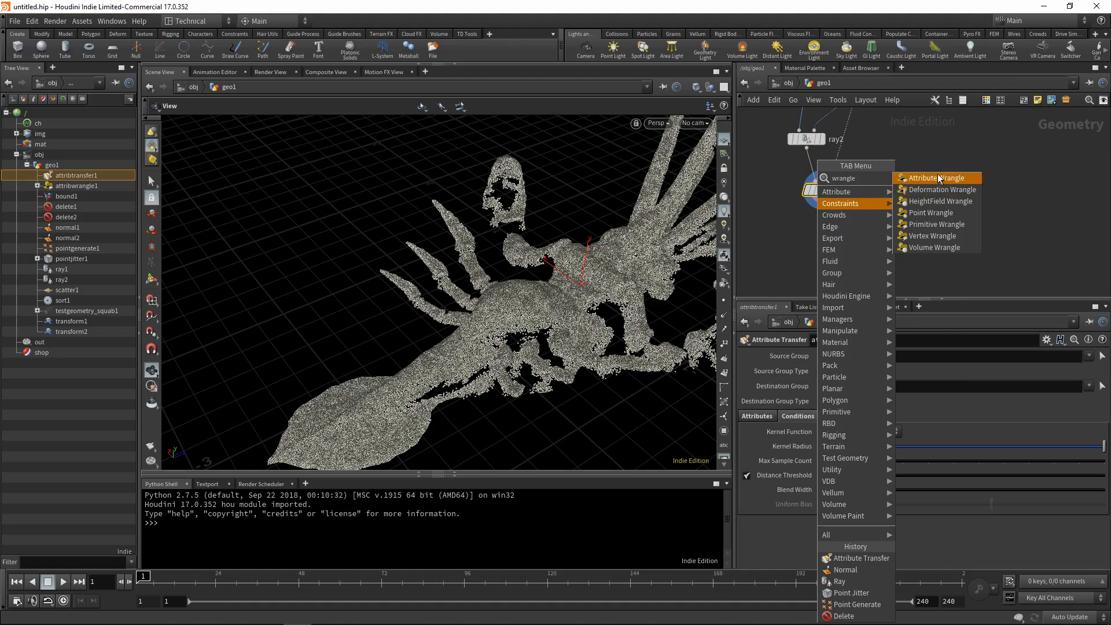
pyautogui.press('Return')
pyautogui.click(825, 212)
pyautogui.moveTo(823, 200); pyautogui.dragTo(832, 248)
pyautogui.click(839, 235)
# Enter the VEX line float mult = chramp('size', fit01(@N.y,0,1)); in the new Attribute Wrangle node.
pyautogui.scroll(-3, 551, 315)
pyautogui.moveTo(539, 320); pyautogui.dragTo(724, 295)
pyautogui.moveTo(803, 308); pyautogui.dragTo(653, 240)
pyautogui.click(856, 433)
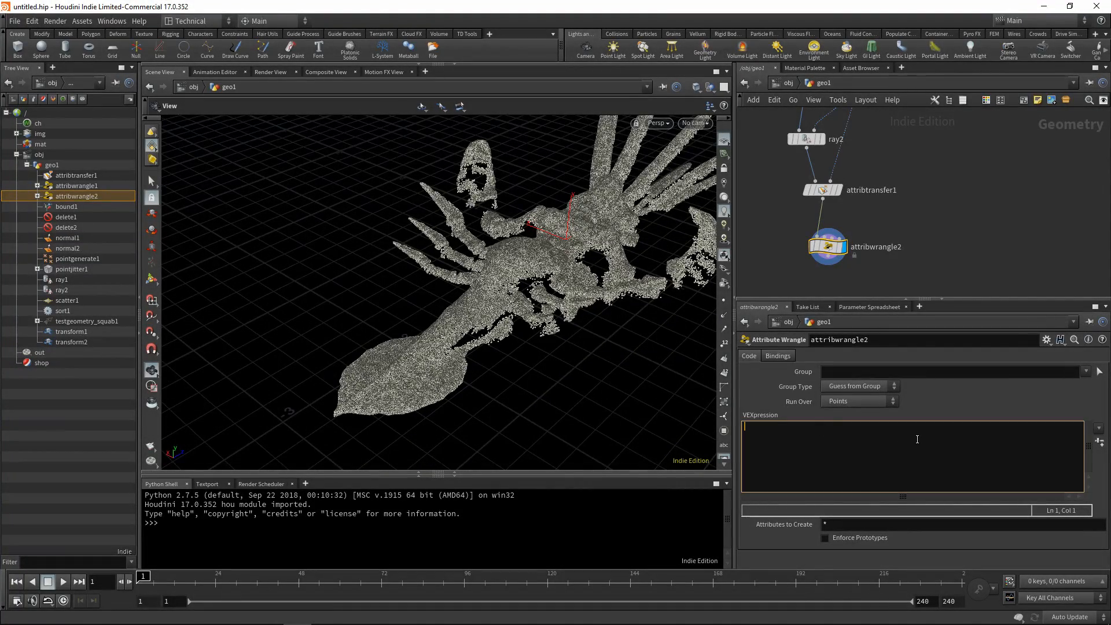
pyautogui.write("float mult = chramp()'size")
pyautogui.write(', fit01()')
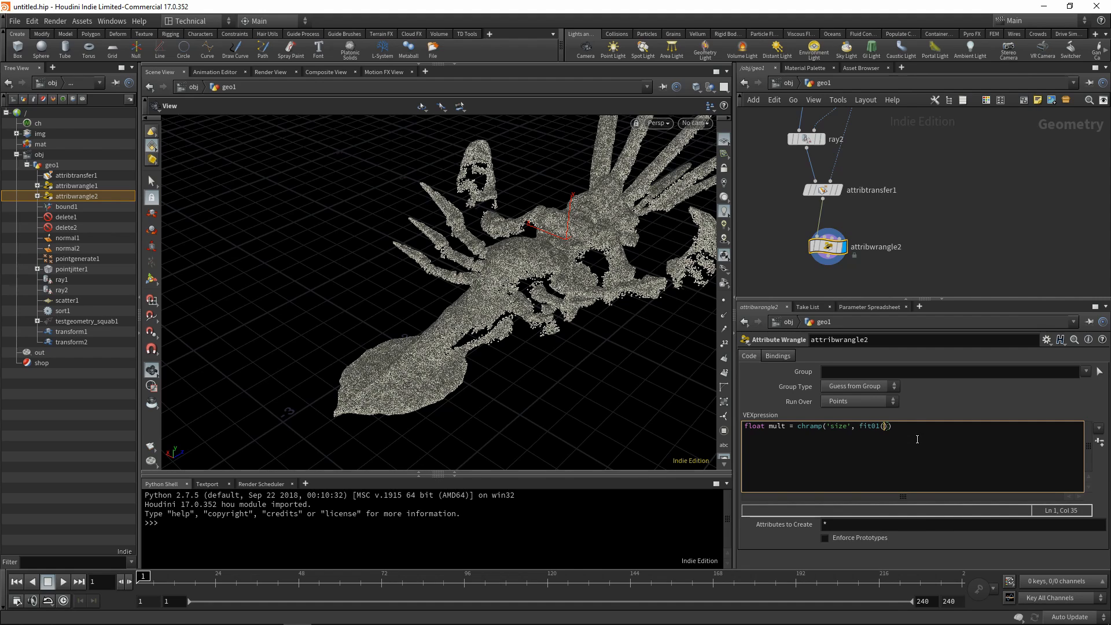
pyautogui.write('n')
pyautogui.press('BackSpace')
pyautogui.write(';')
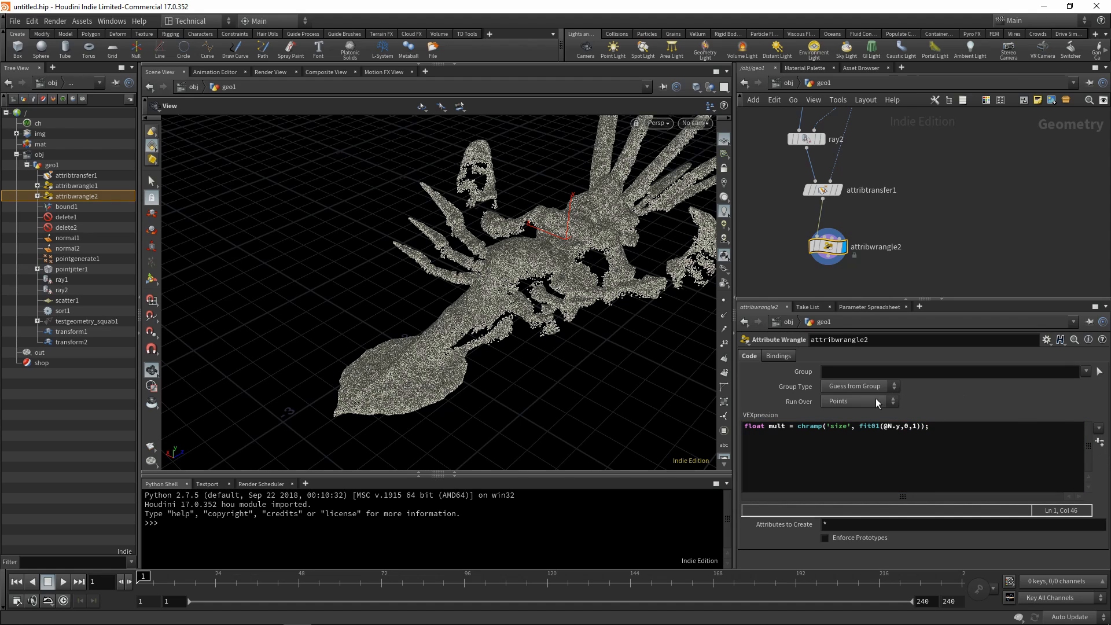
# Generate the Size ramp parameter from the wrangle's code and bring the ramp into view.
pyautogui.click(1100, 442)
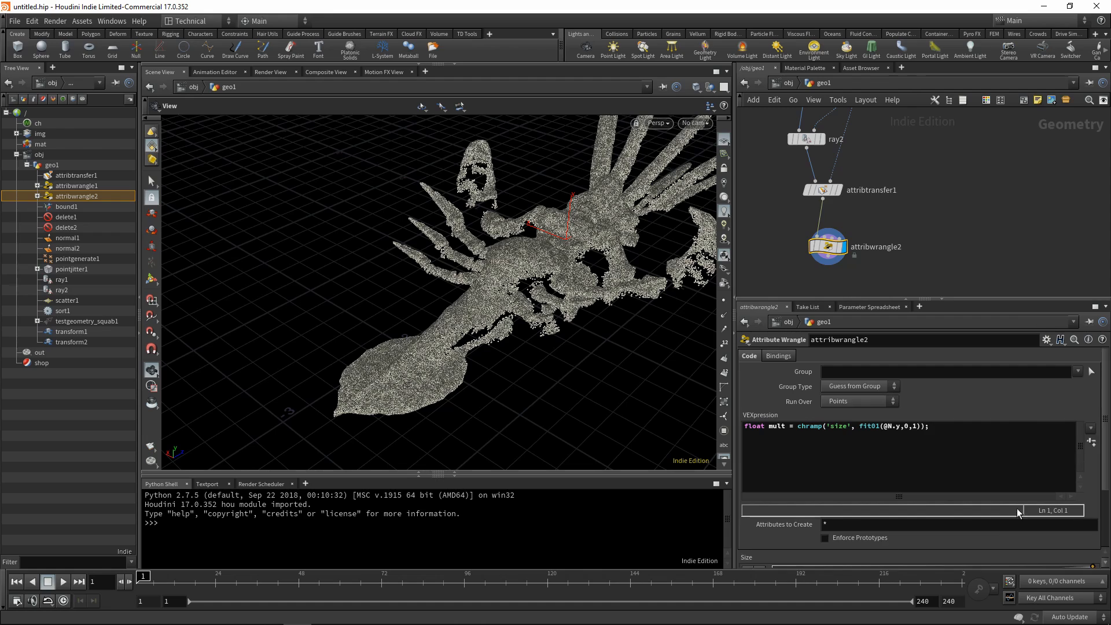
pyautogui.scroll(-3, 984, 508)
pyautogui.scroll(-1, 922, 505)
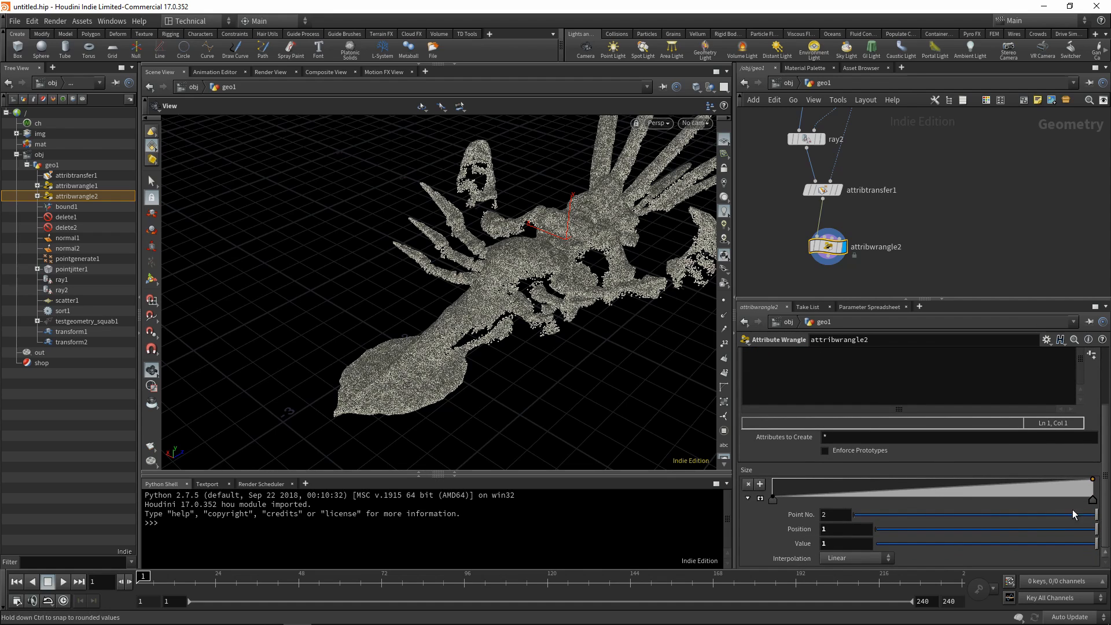
# Open the wrangle's VEX code in the separate expression editor, then move and enlarge that window.
pyautogui.scroll(3, 863, 504)
pyautogui.press('Return')
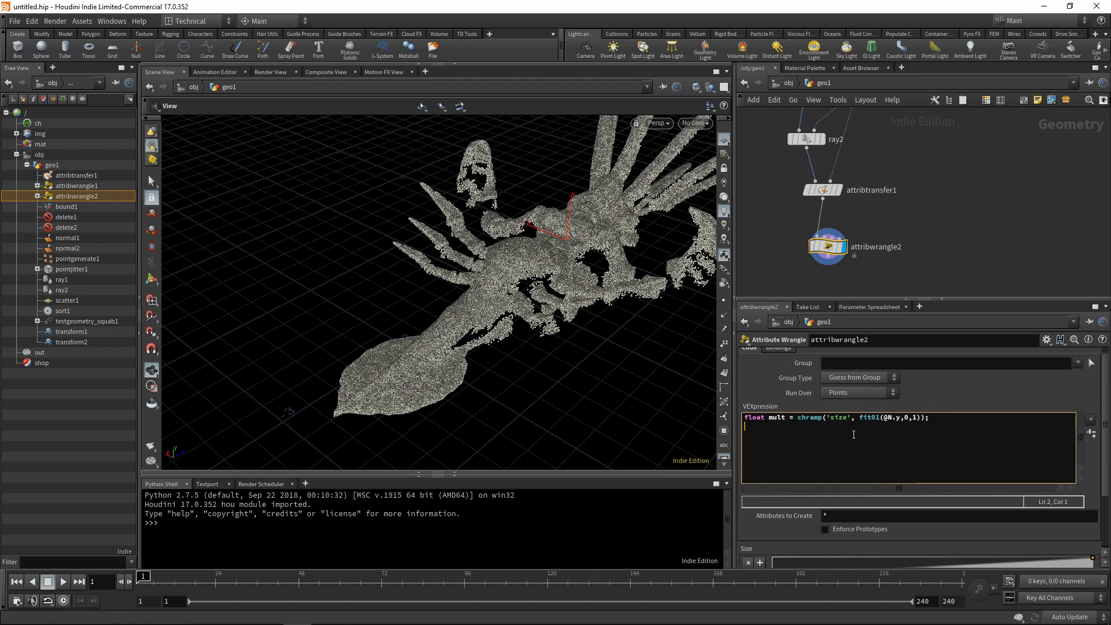
pyautogui.hotkey('alt', 'e')
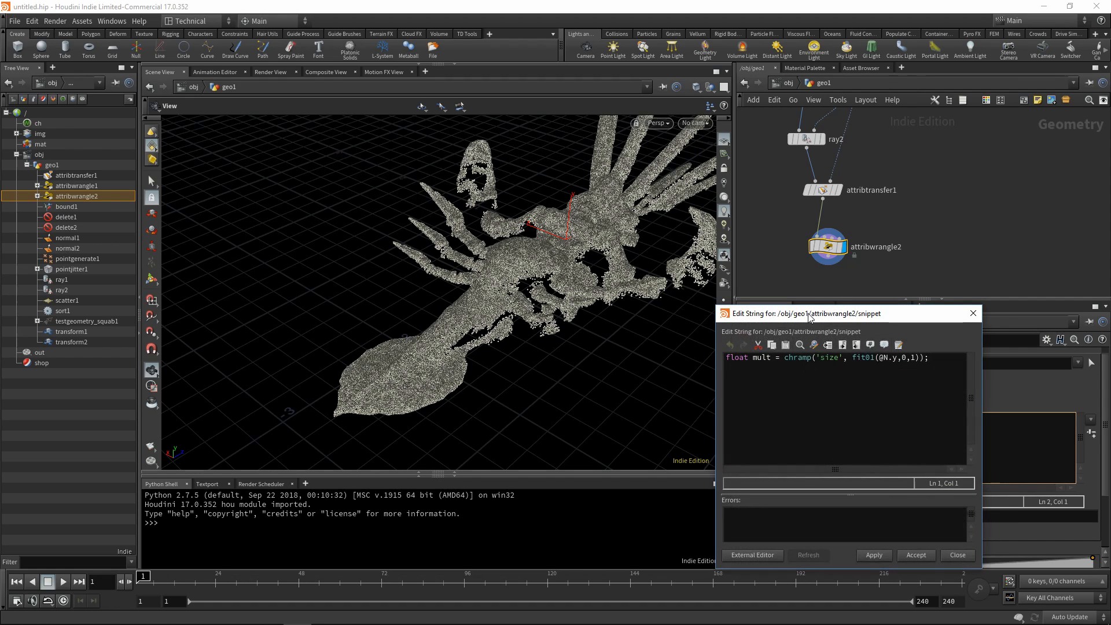
pyautogui.moveTo(809, 314); pyautogui.dragTo(229, 87)
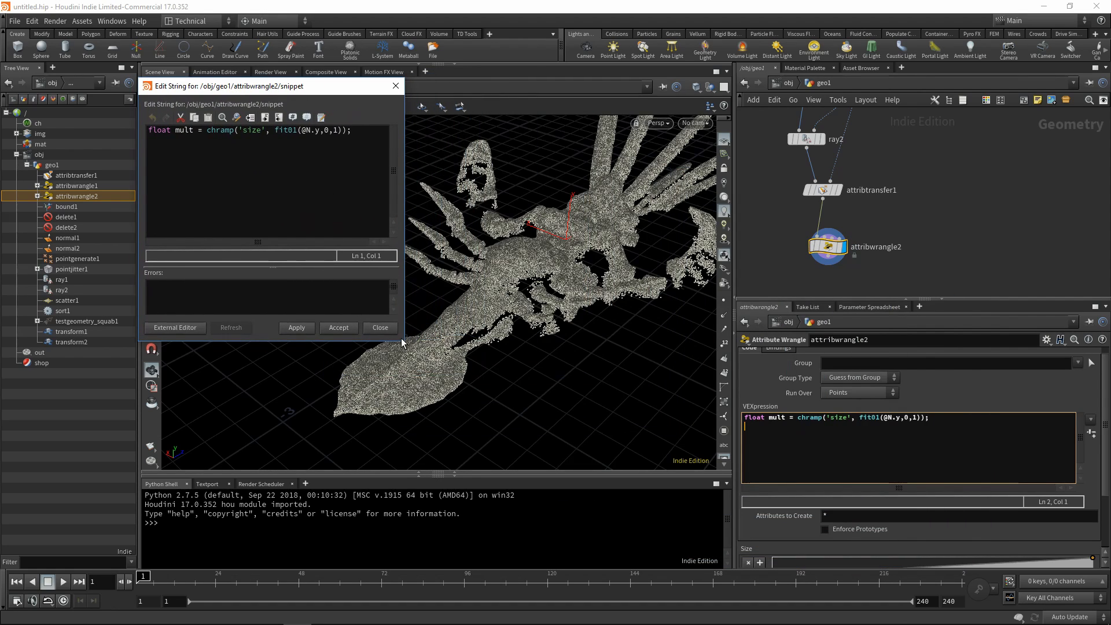
pyautogui.moveTo(402, 342); pyautogui.dragTo(552, 342)
pyautogui.moveTo(459, 343); pyautogui.dragTo(459, 456)
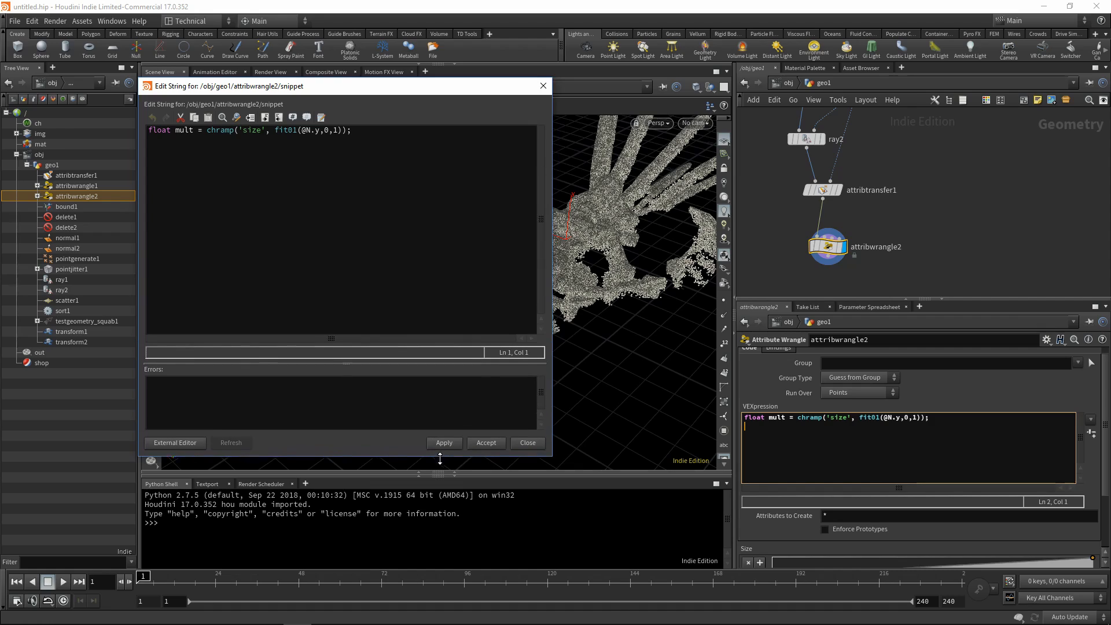
# Add the line float density = chf('density'); below the mult declaration.
pyautogui.click(374, 133)
pyautogui.press('Return')
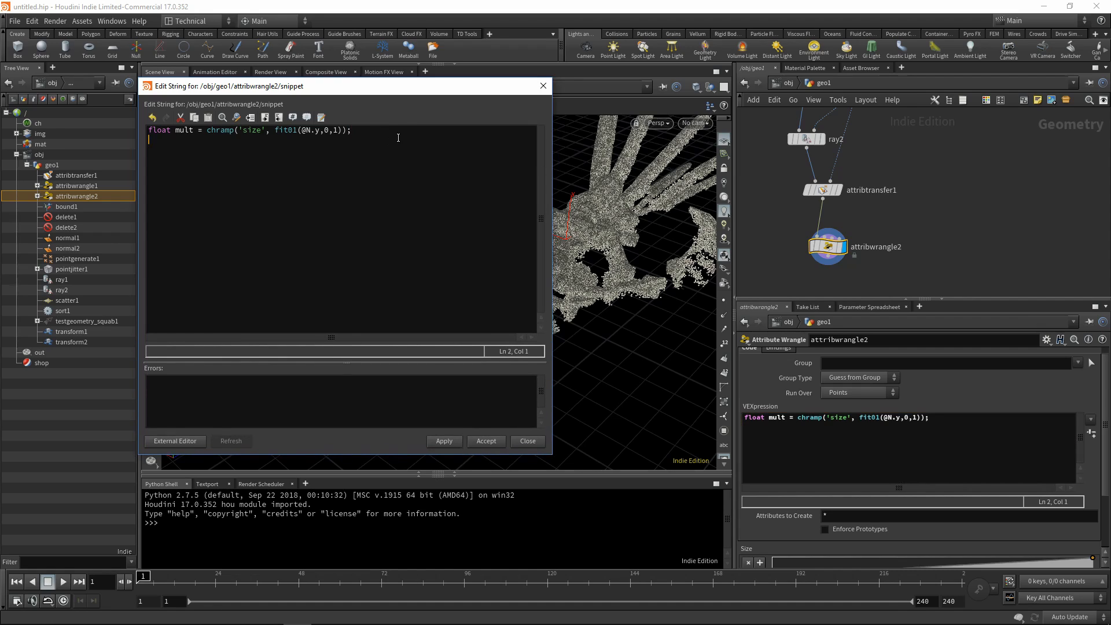
pyautogui.write("float density = chf('density');")
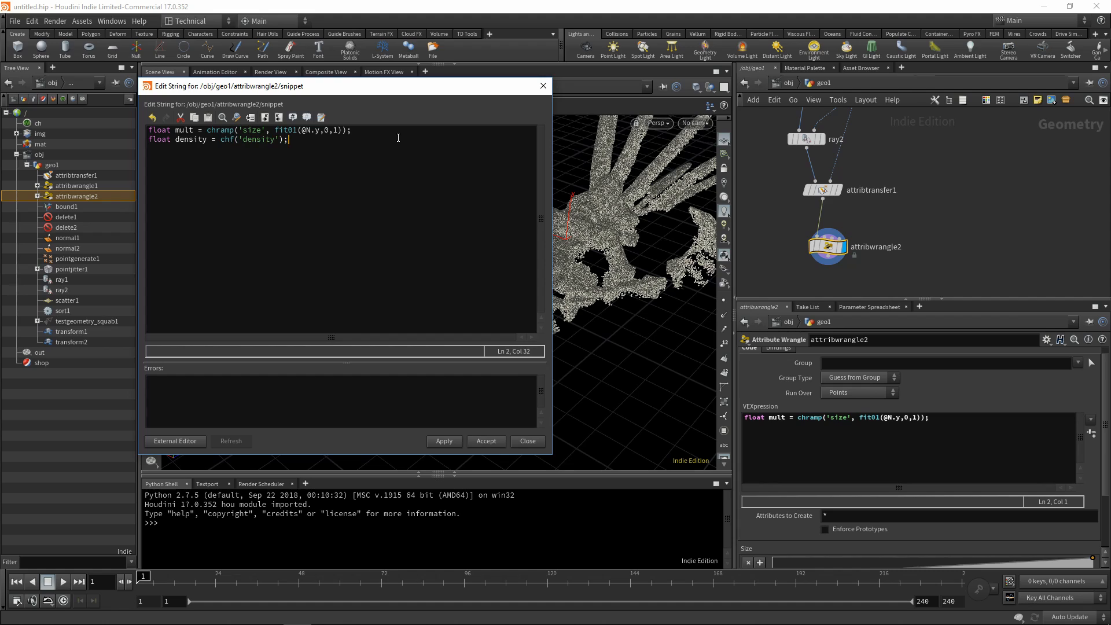
# Add the line float min = chf('min'); below the density declaration.
pyautogui.press('Return')
pyautogui.write('float min = chf()')
pyautogui.write("in');")
# Add a line that remaps the multiplier: mult = fit(mult, 0, 1, min, 1);.
pyautogui.press('Return')
pyautogui.write('mult')
pyautogui.write('fit')
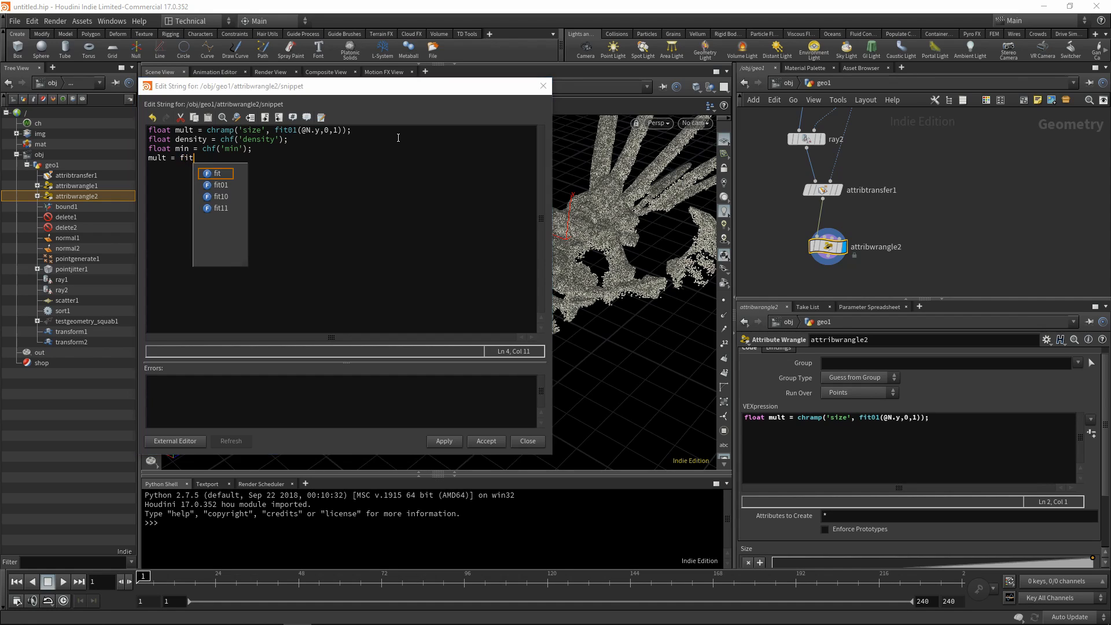
pyautogui.write('();')
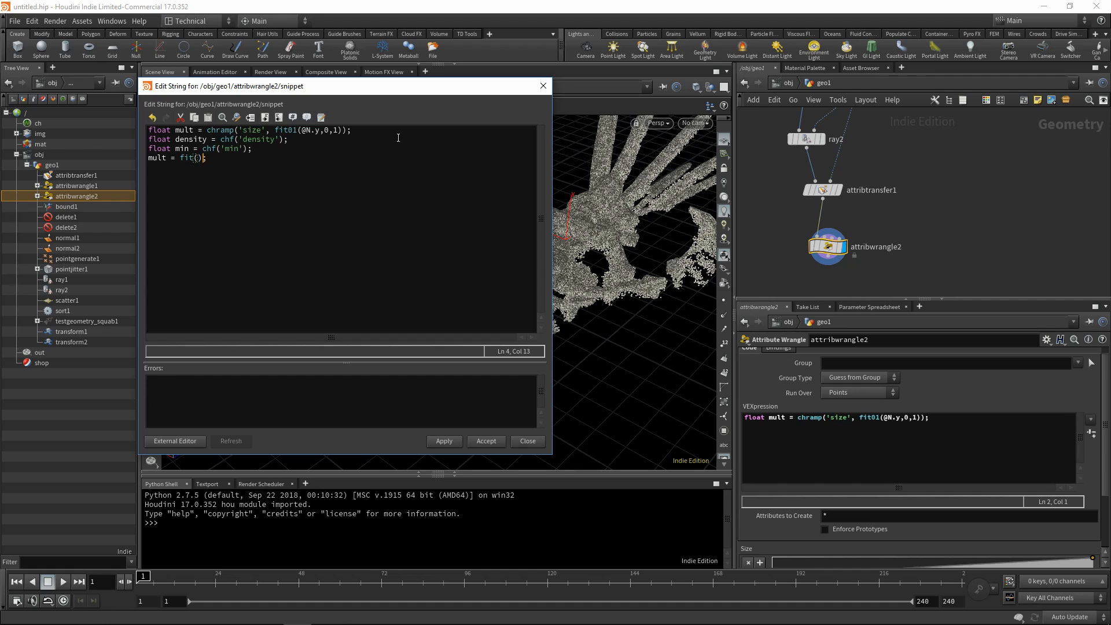
pyautogui.press('Left')
pyautogui.press('Left')
pyautogui.write('mult, 0, 1, min, 1')
pyautogui.press('End')
pyautogui.press('Return')
pyautogui.press('Return')
pyautogui.press('Down')
pyautogui.write('@Cd =')
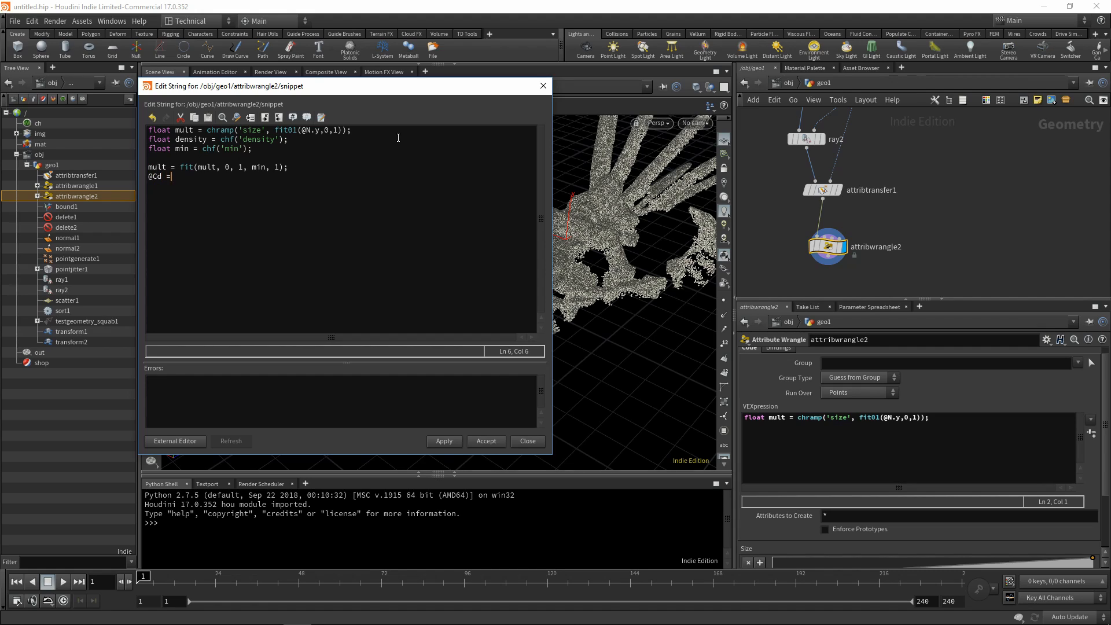
pyautogui.write(' mult;')
pyautogui.click(444, 441)
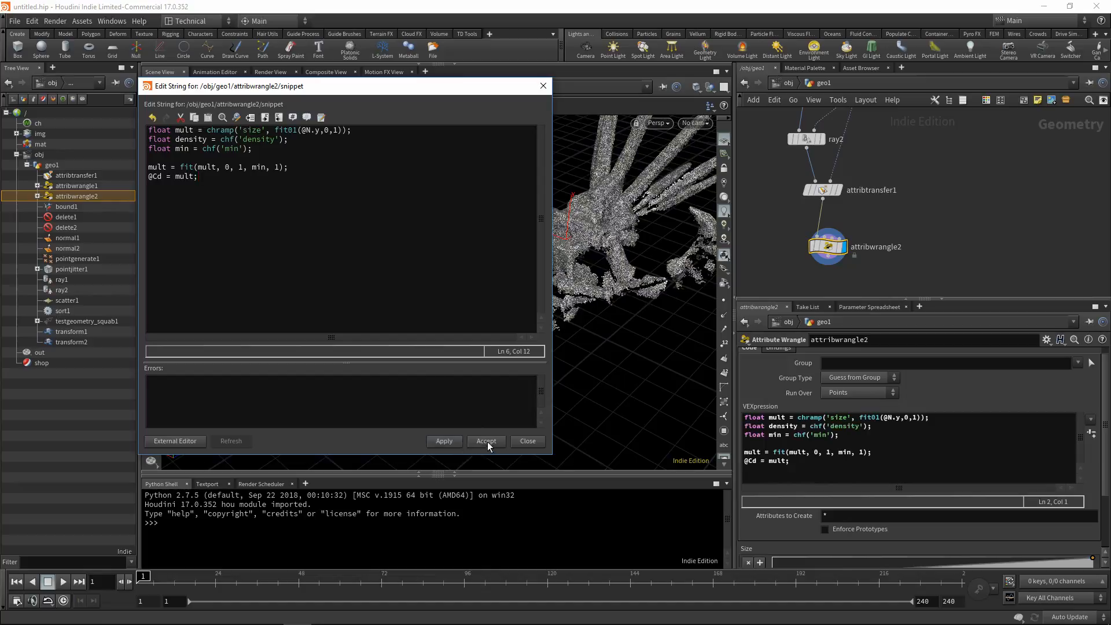
pyautogui.click(486, 442)
# Shape the Size ramp with its first point at position 0.213, value 0, a point at 0.882, value 0.3, and an extra point between them.
pyautogui.moveTo(595, 330); pyautogui.dragTo(476, 334)
pyautogui.moveTo(476, 334); pyautogui.dragTo(501, 298, button='right')
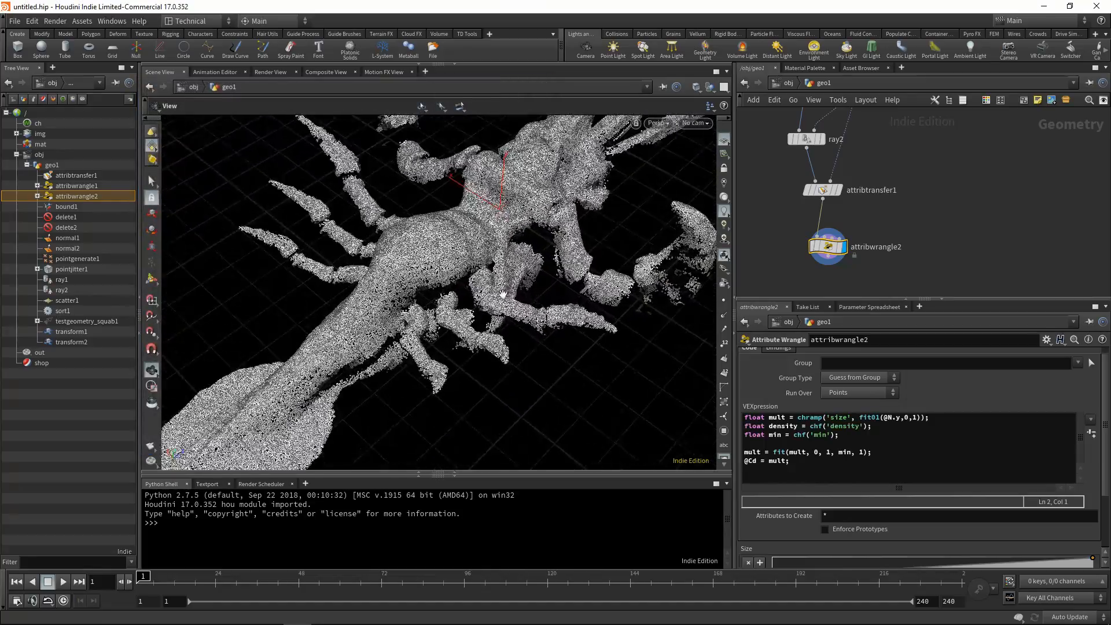
pyautogui.moveTo(502, 298); pyautogui.dragTo(480, 264)
pyautogui.scroll(-2, 994, 534)
pyautogui.scroll(-2, 994, 534)
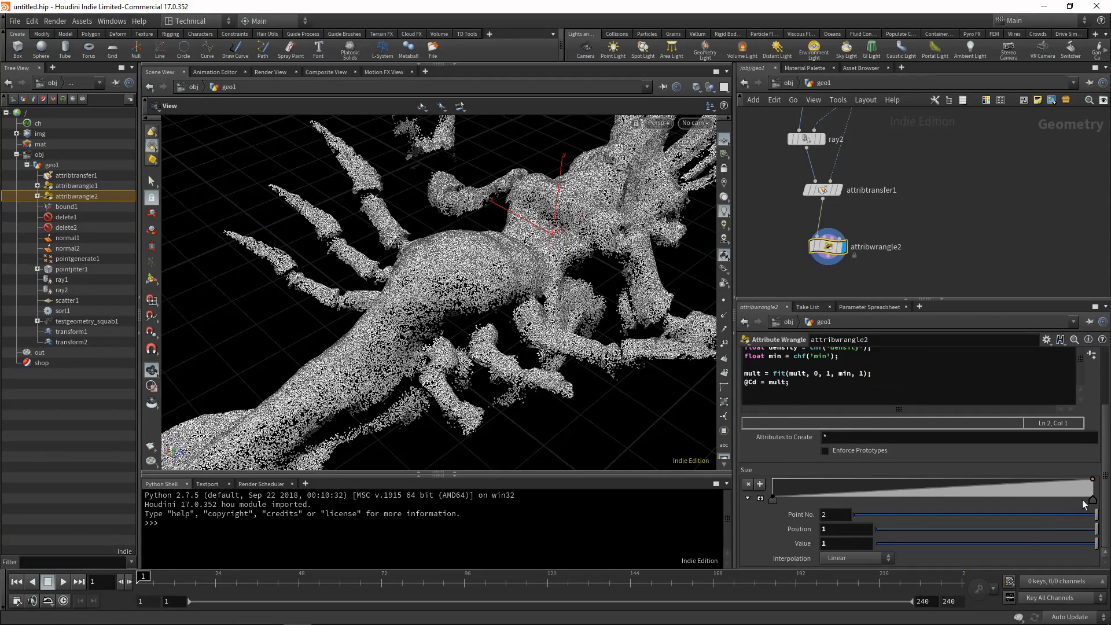
pyautogui.moveTo(776, 500)
pyautogui.mouseDown()
pyautogui.moveTo(1026, 499)
pyautogui.moveTo(892, 505)
pyautogui.moveTo(977, 508)
pyautogui.moveTo(1027, 503)
pyautogui.moveTo(839, 503)
pyautogui.moveTo(1062, 503)
pyautogui.moveTo(810, 499)
pyautogui.moveTo(1045, 498)
pyautogui.moveTo(1081, 486)
pyautogui.moveTo(964, 501)
pyautogui.mouseUp()
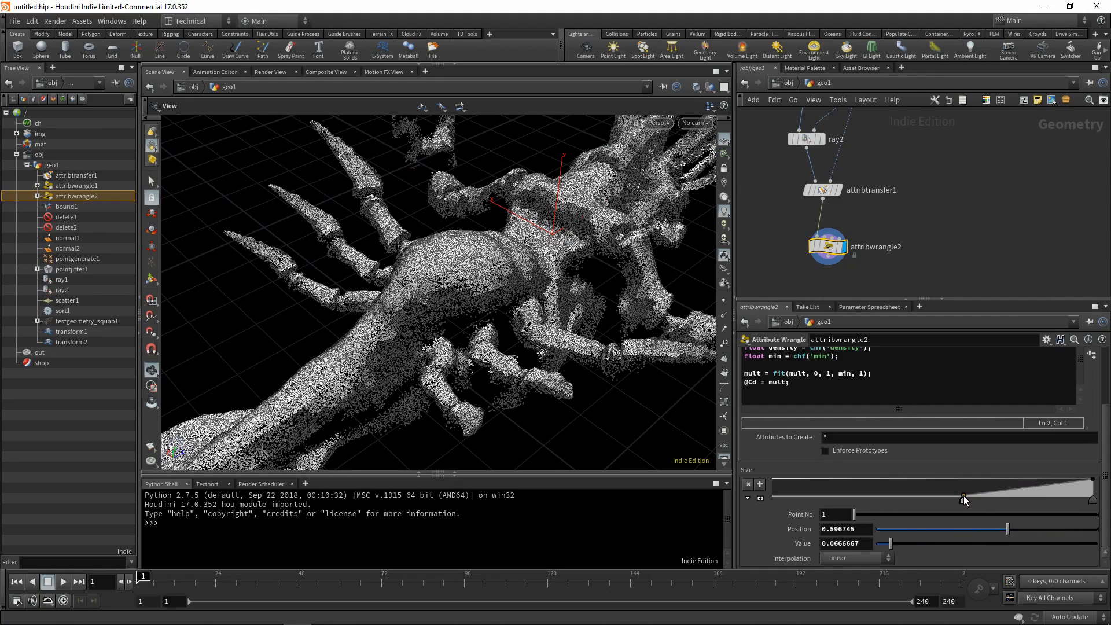
pyautogui.click(760, 485)
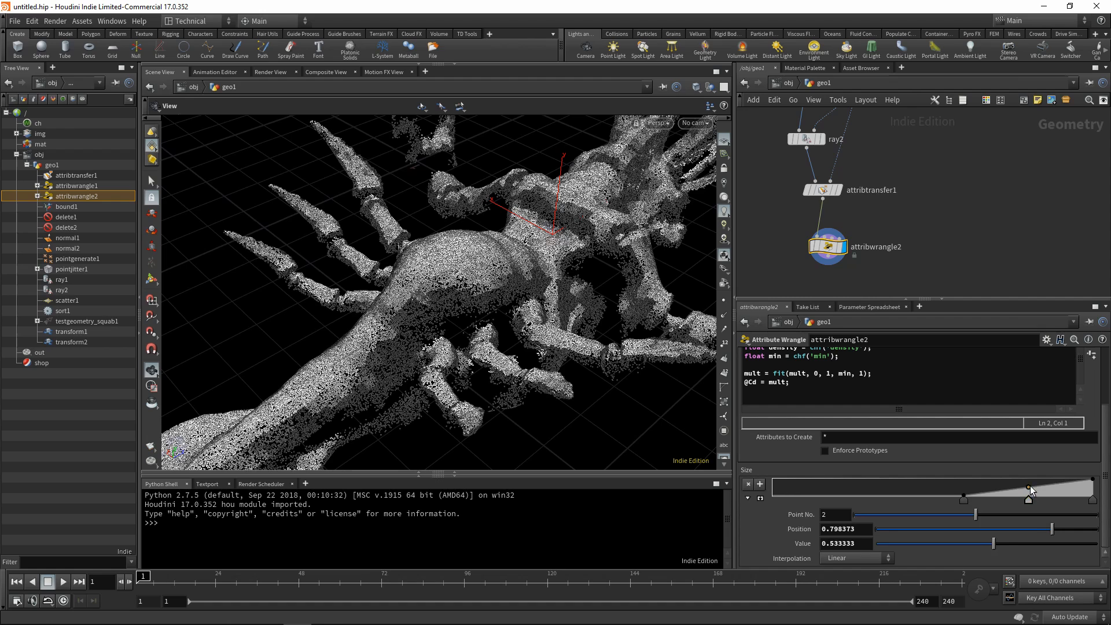
pyautogui.moveTo(1029, 487); pyautogui.dragTo(1055, 492)
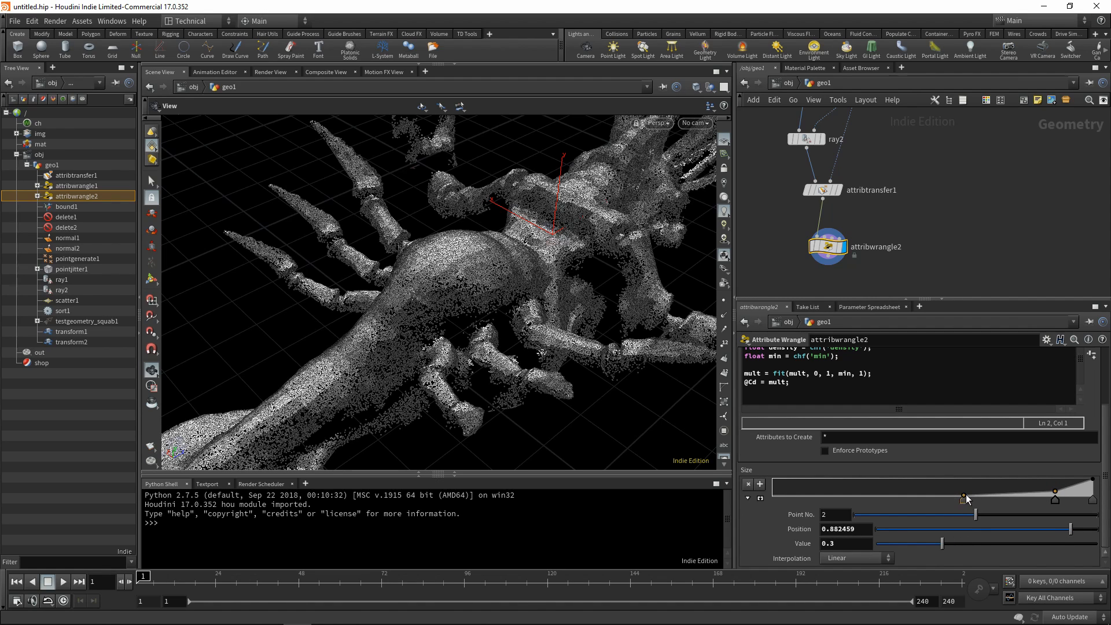
pyautogui.moveTo(964, 499); pyautogui.dragTo(841, 498)
pyautogui.click(760, 485)
# Examine the shading of the squab's points from below, above and the side.
pyautogui.moveTo(458, 338)
pyautogui.mouseDown()
pyautogui.moveTo(465, 366)
pyautogui.moveTo(470, 340)
pyautogui.mouseUp()
pyautogui.moveTo(470, 340); pyautogui.dragTo(442, 311, button='right')
pyautogui.moveTo(442, 310); pyautogui.dragTo(542, 322)
pyautogui.moveTo(510, 232); pyautogui.dragTo(471, 263)
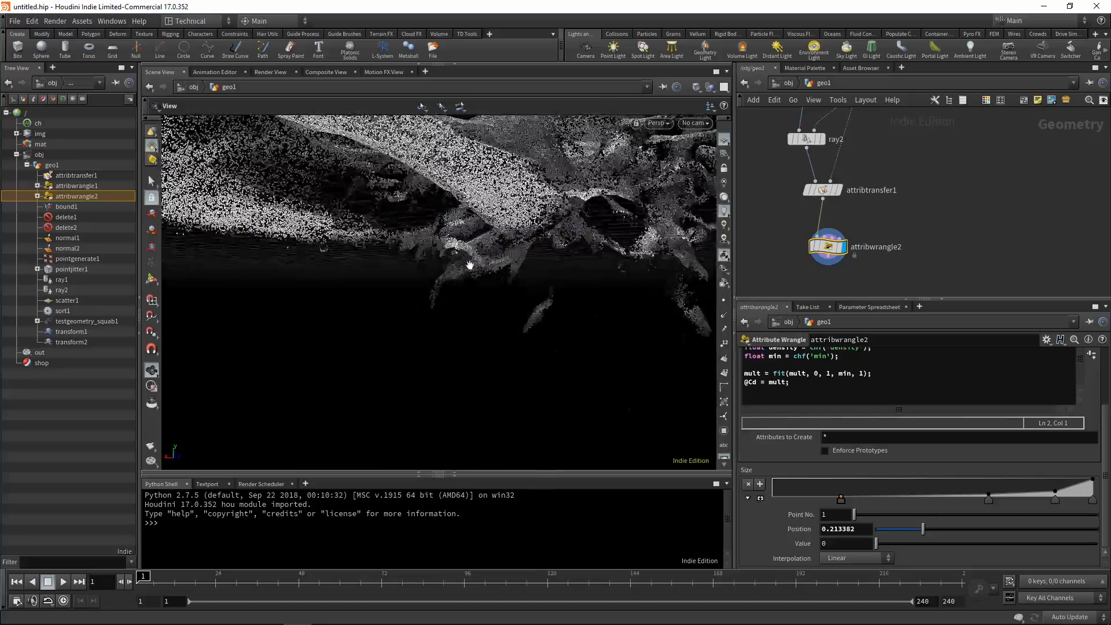
pyautogui.moveTo(471, 262); pyautogui.dragTo(467, 256, button='right')
pyautogui.moveTo(467, 256); pyautogui.dragTo(450, 367)
pyautogui.moveTo(450, 368); pyautogui.dragTo(457, 342, button='right')
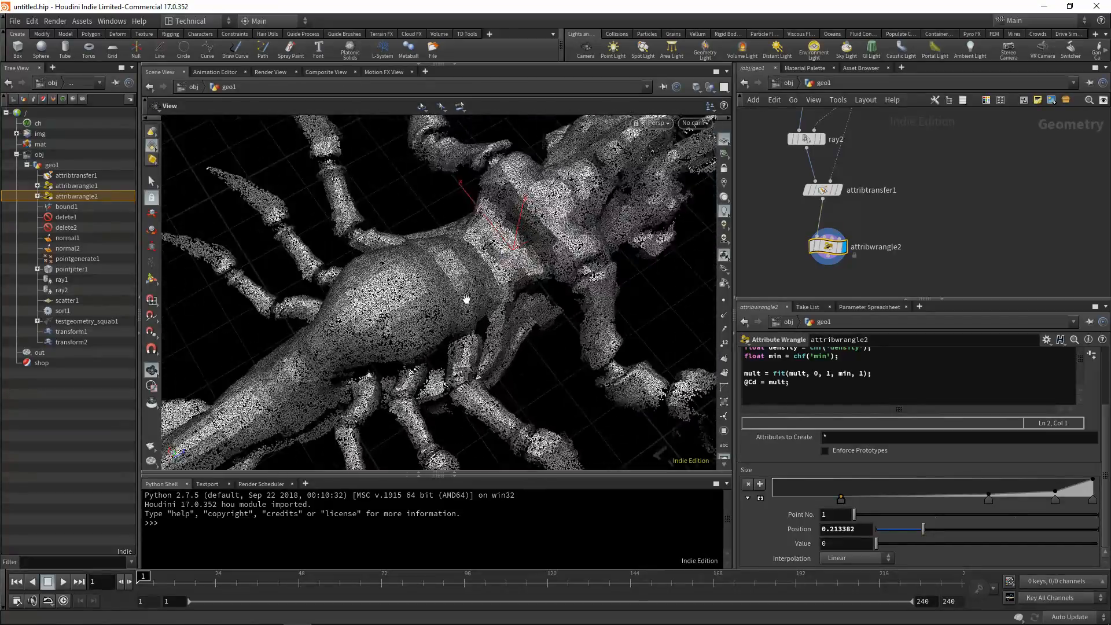
pyautogui.moveTo(457, 341); pyautogui.dragTo(565, 325)
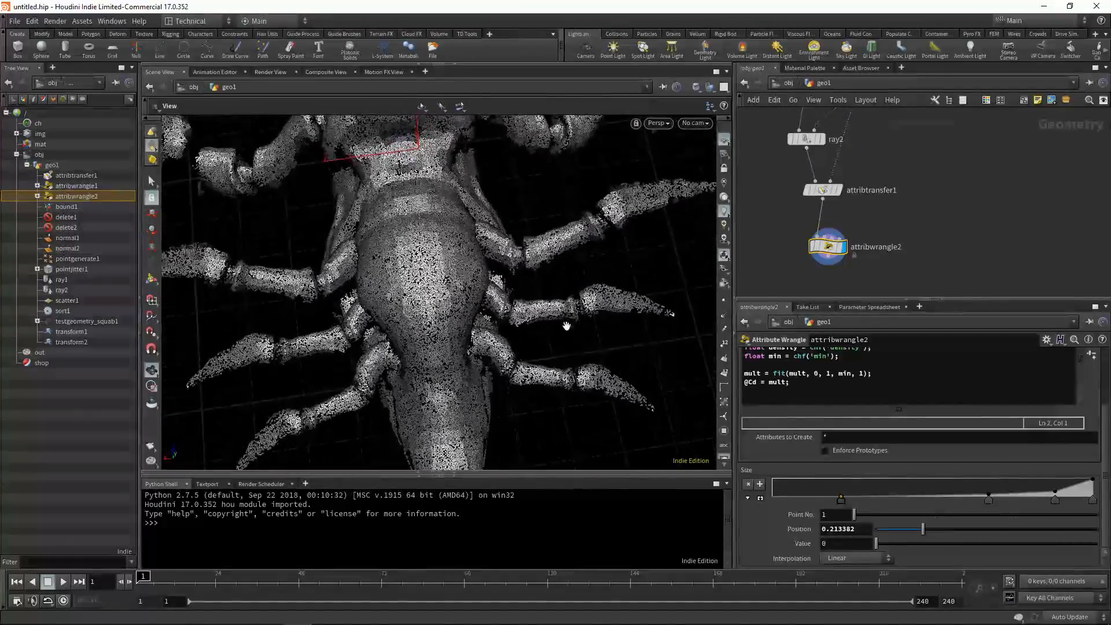
pyautogui.moveTo(389, 271); pyautogui.dragTo(340, 181)
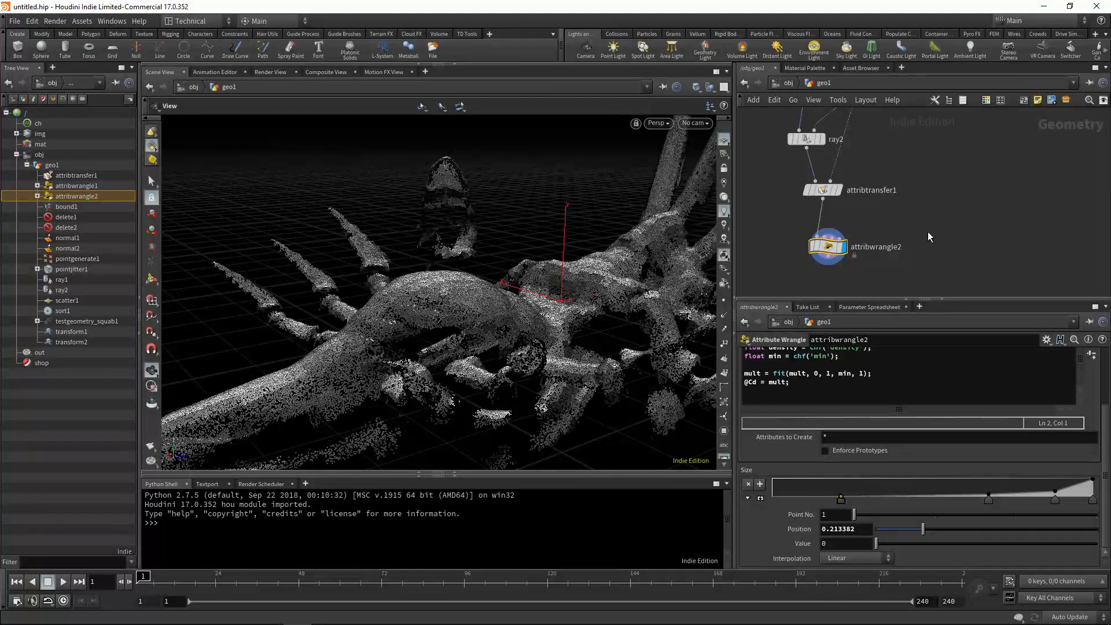
pyautogui.click(822, 382)
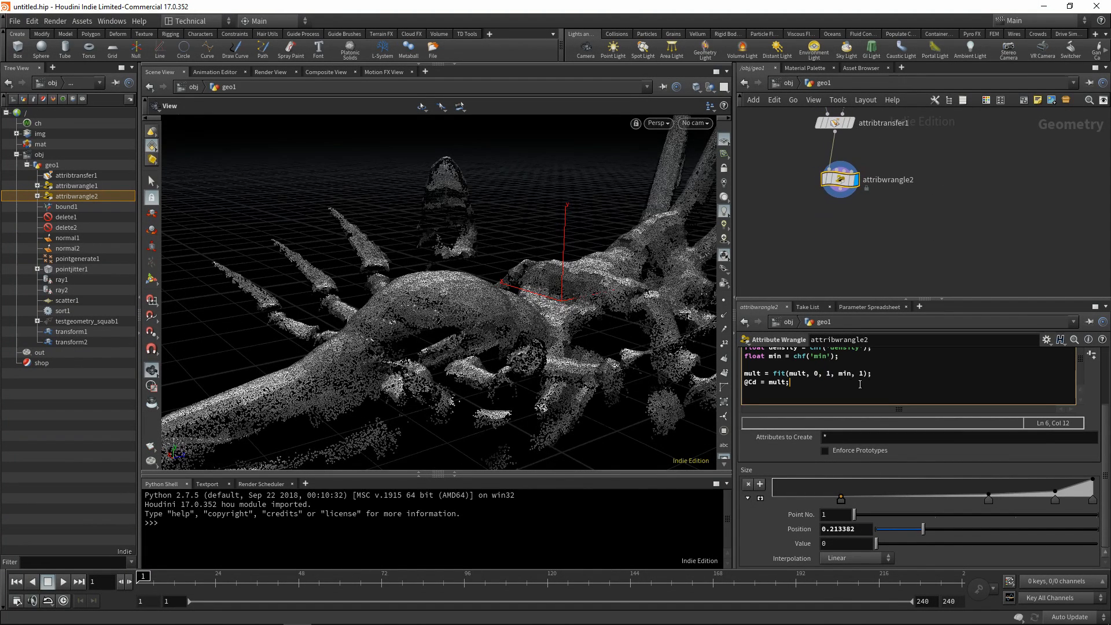
pyautogui.hotkey('alt', 'e')
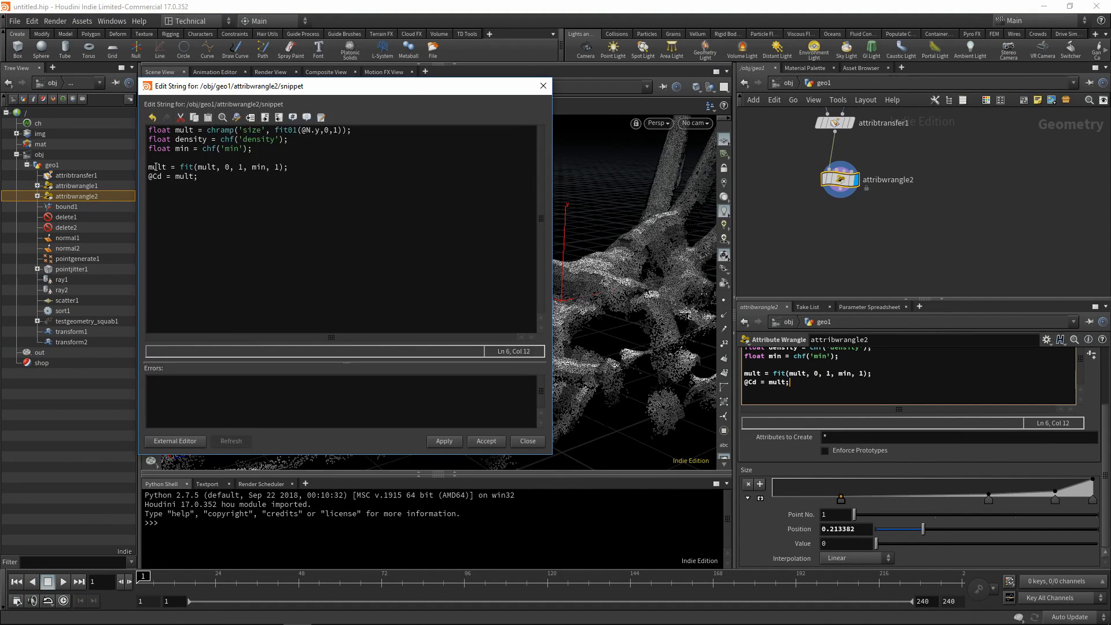
pyautogui.click(240, 187)
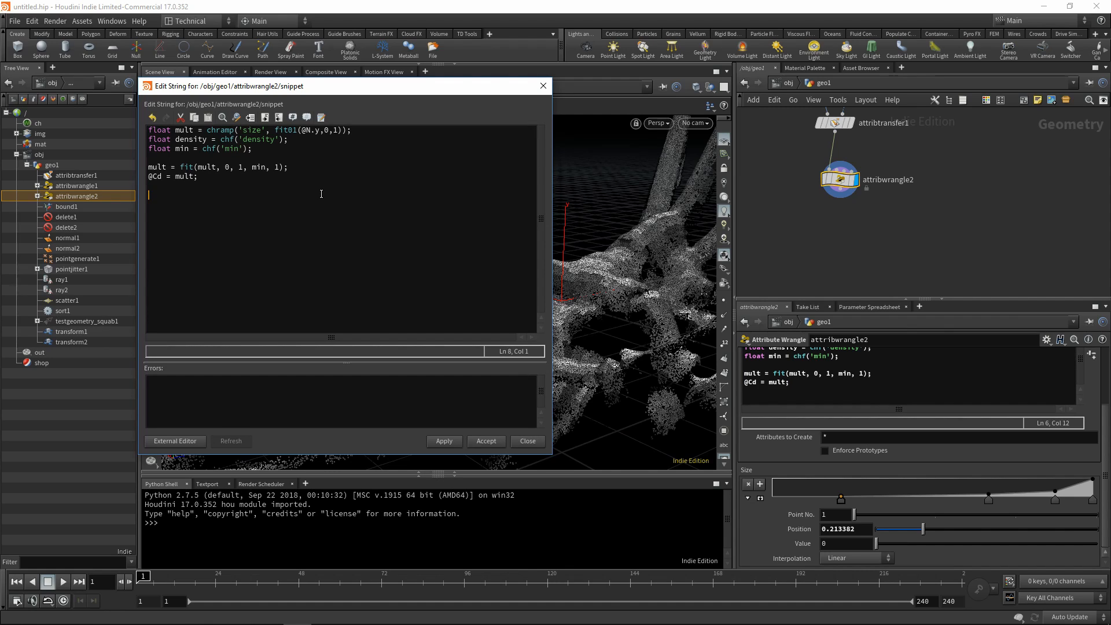
pyautogui.write('@pscake')
pyautogui.press('BackSpace')
pyautogui.press('BackSpace')
pyautogui.write('le')
pyautogui.write('= fit')
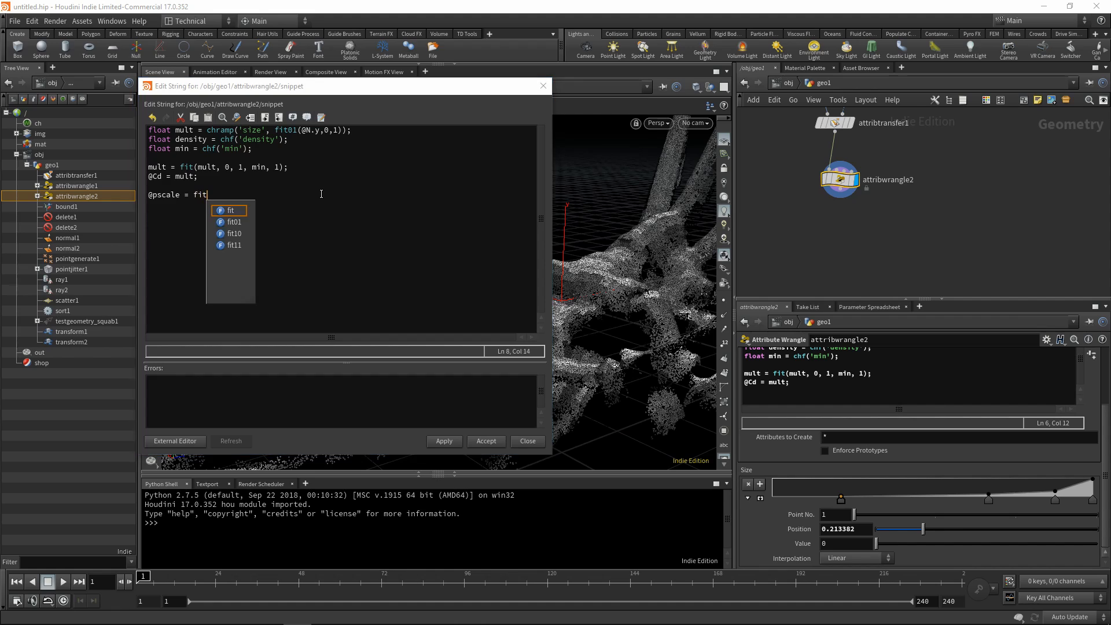
pyautogui.write('01(')
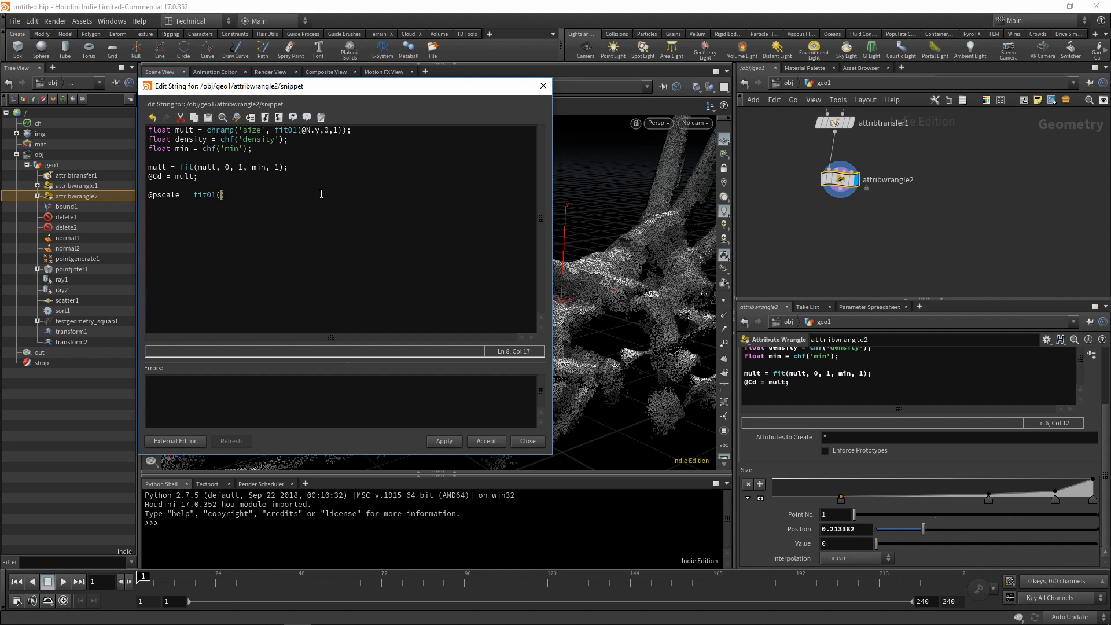
pyautogui.write('rand(@ptnum), 0.01, 0.1')
pyautogui.press('BackSpace')
pyautogui.write('035);')
pyautogui.doubleClick(289, 195)
pyautogui.doubleClick(326, 195)
pyautogui.click(252, 195)
pyautogui.moveTo(273, 195); pyautogui.dragTo(243, 195)
pyautogui.click(366, 195)
pyautogui.press('Return')
pyautogui.write('@psca')
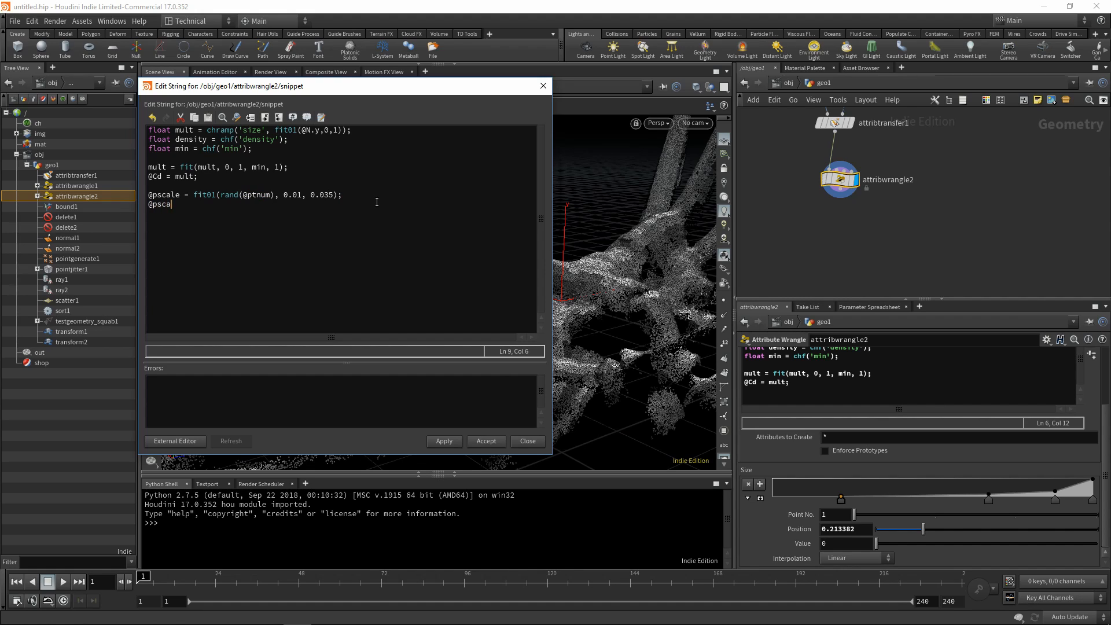
pyautogui.write('le *= mu')
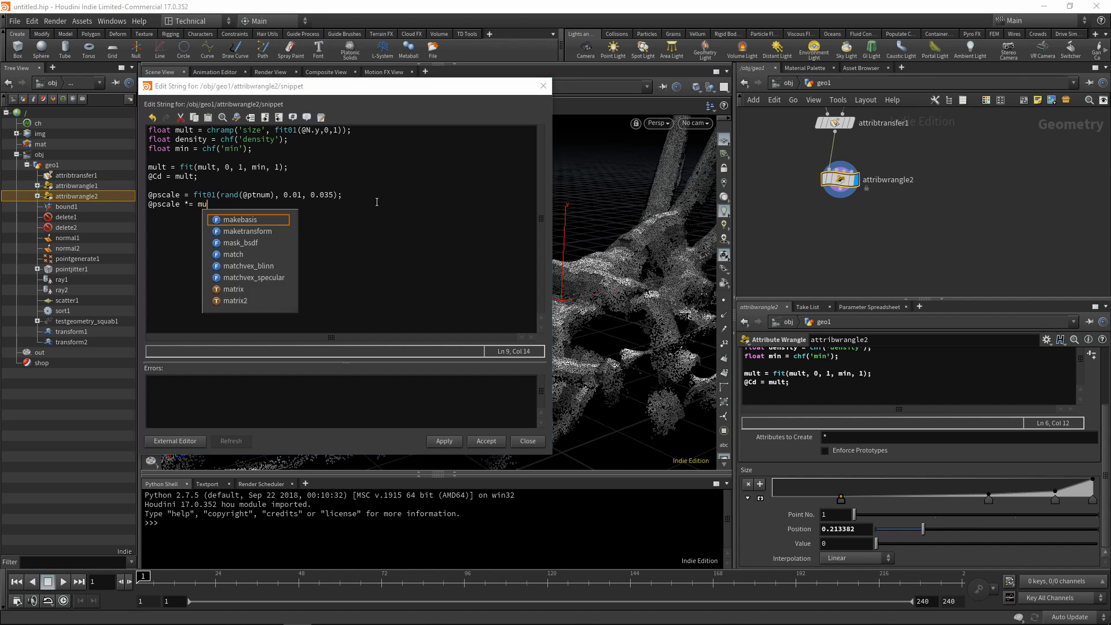
pyautogui.write('lt;')
pyautogui.press('Return')
pyautogui.press('Return')
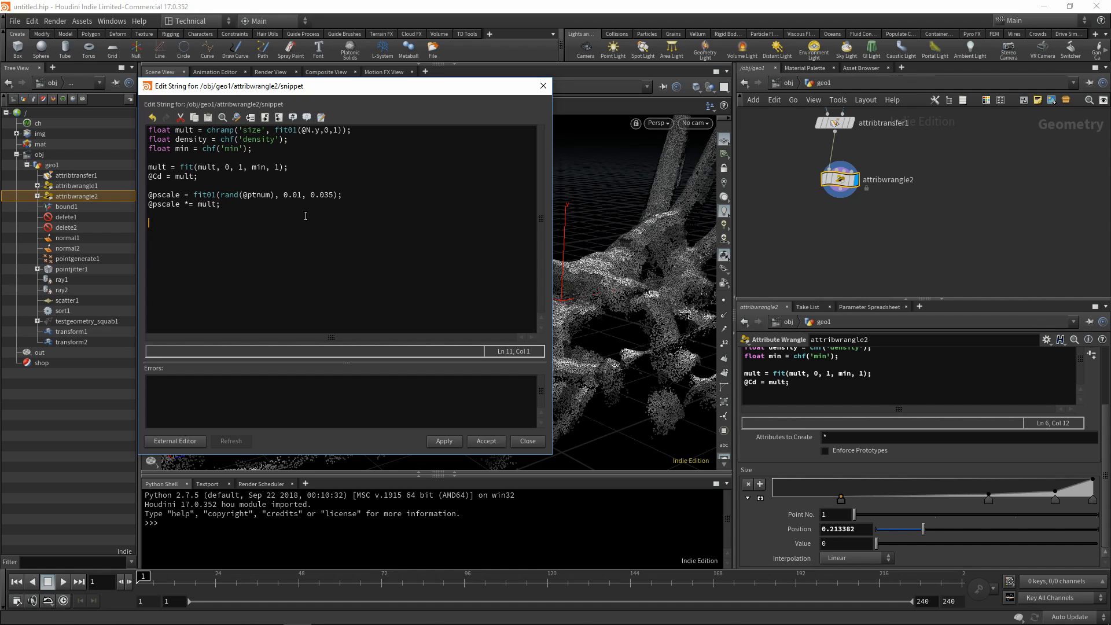
pyautogui.write('if(rand(@ptnum)>')
pyautogui.write('mult*density')
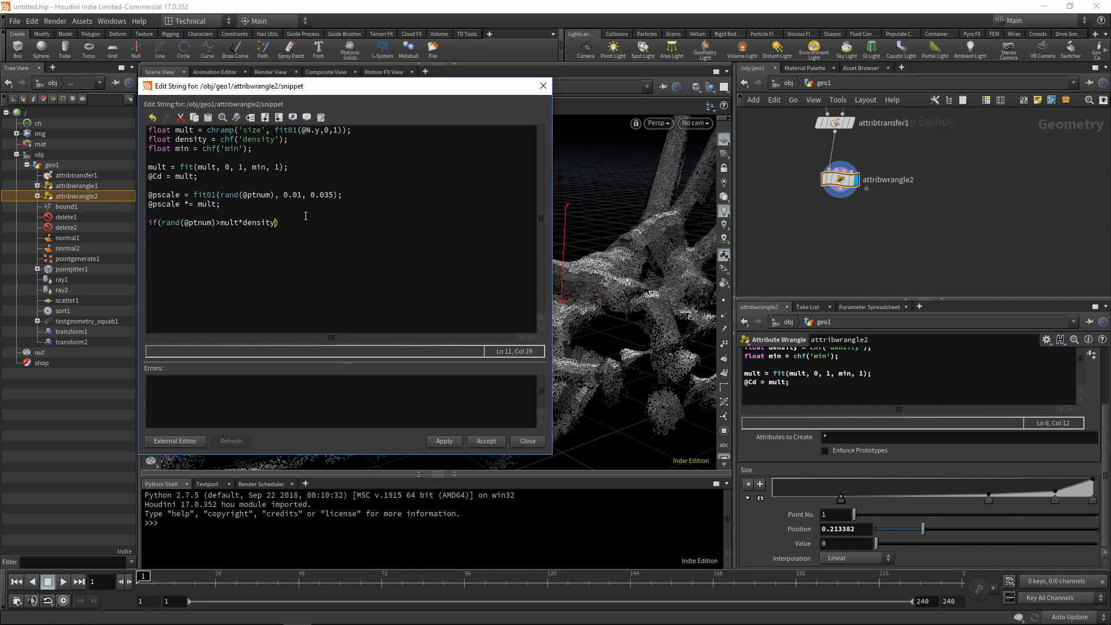
pyautogui.write('){')
pyautogui.press('Return')
pyautogui.press('Return')
pyautogui.press('Return')
pyautogui.press('Return')
pyautogui.write('}')
pyautogui.press('Tab')
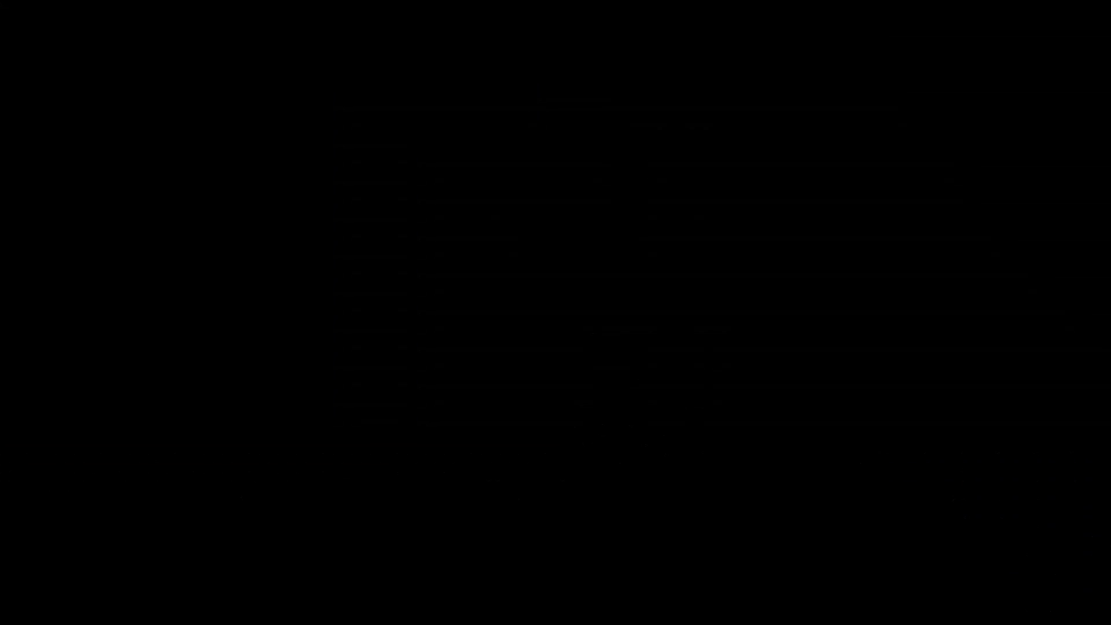
pyautogui.write('remove')
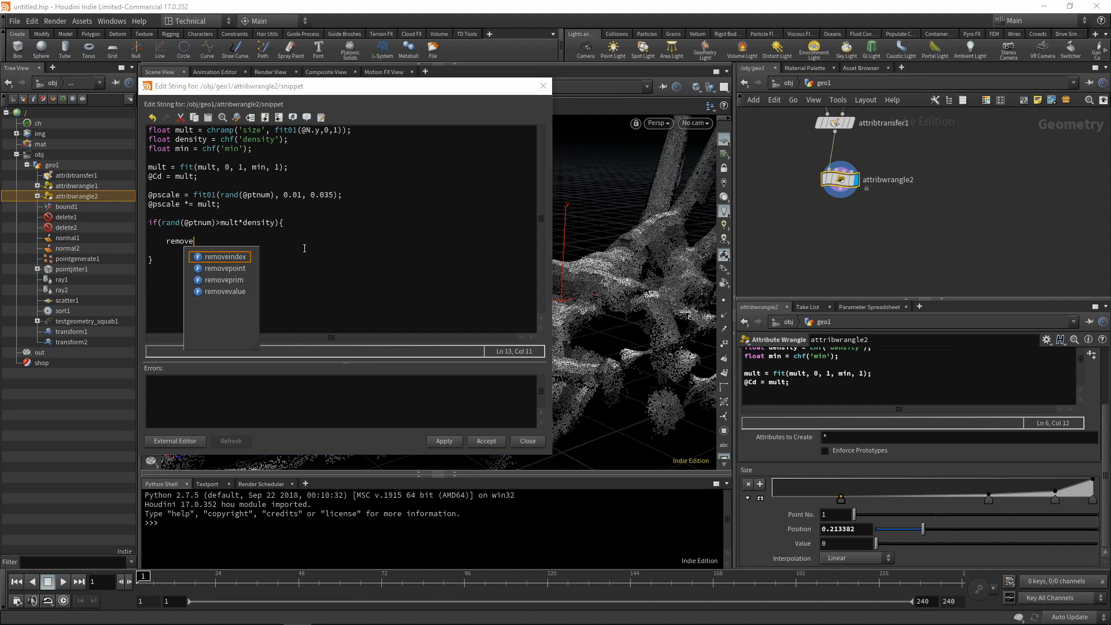
pyautogui.write('poin')
pyautogui.press('Return')
pyautogui.write('()')
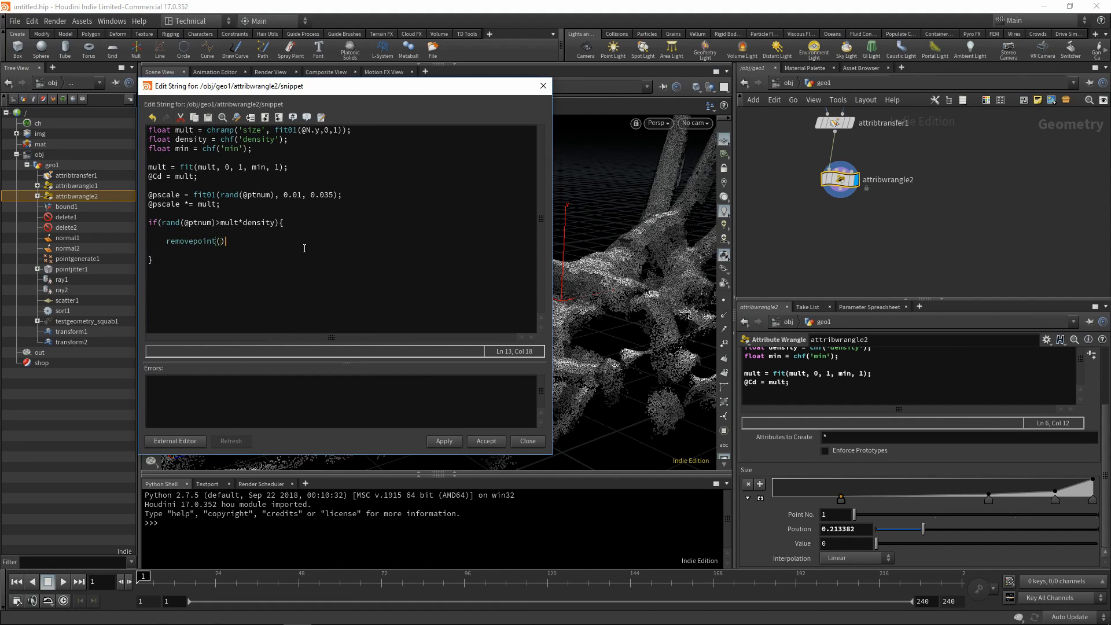
pyautogui.press('Left')
pyautogui.write('0,ptnum')
pyautogui.write('@')
pyautogui.press('Right')
pyautogui.press('Right')
pyautogui.press('Right')
pyautogui.press('Down')
pyautogui.press('Down')
pyautogui.moveTo(292, 139); pyautogui.dragTo(160, 142)
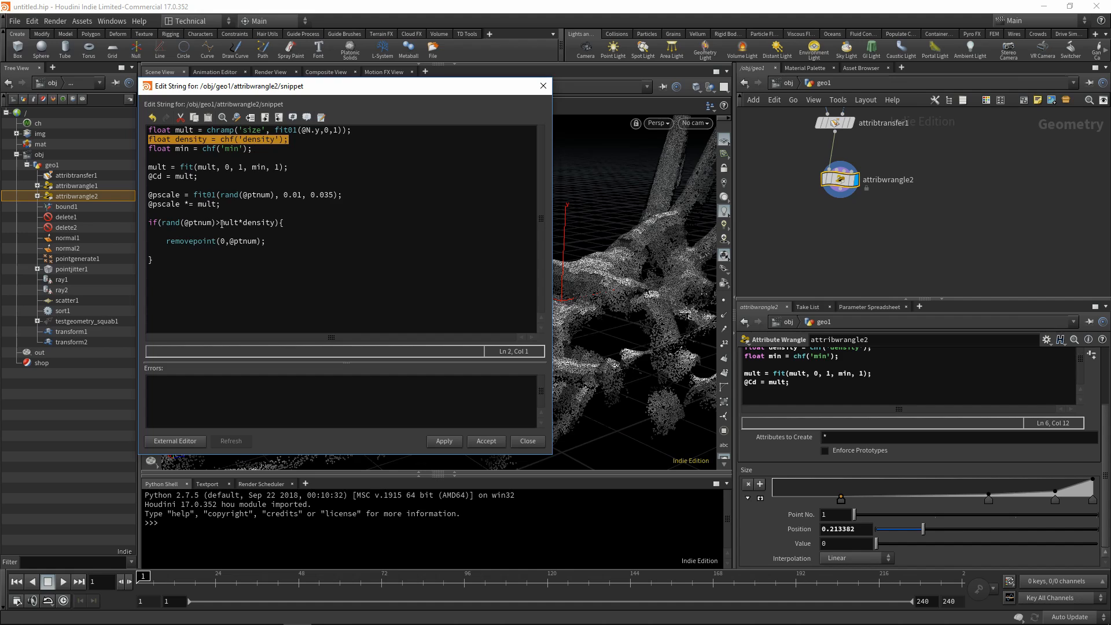
pyautogui.moveTo(244, 224); pyautogui.dragTo(276, 225)
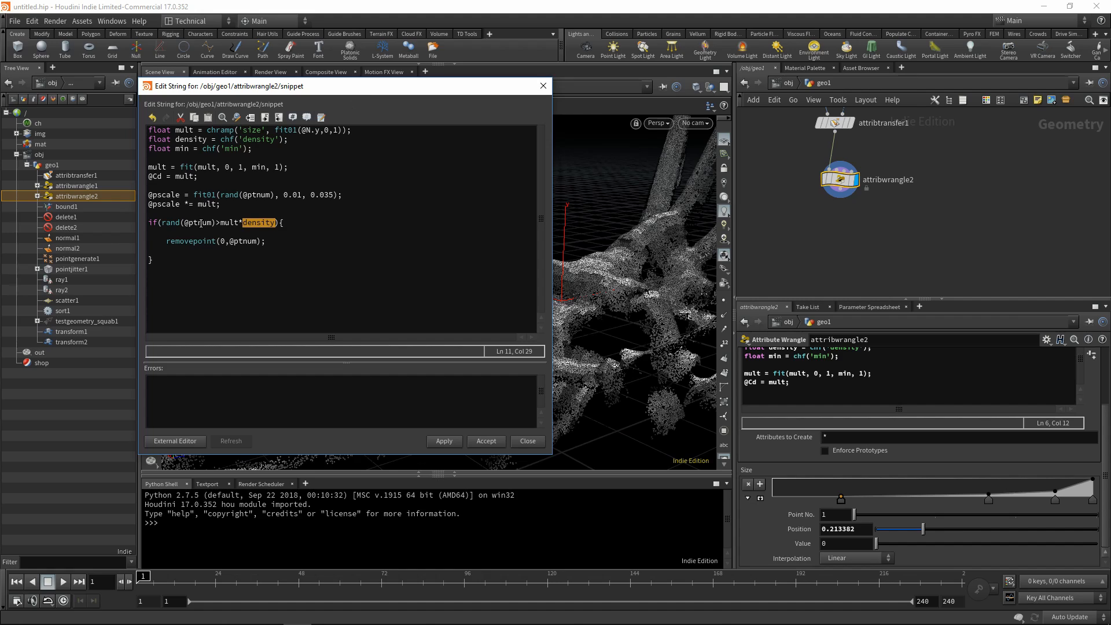
pyautogui.moveTo(163, 222); pyautogui.dragTo(272, 223)
pyautogui.click(235, 223)
pyautogui.moveTo(188, 224); pyautogui.dragTo(212, 224)
pyautogui.click(276, 266)
pyautogui.write('@orient = rand()')
pyautogui.press('Left')
pyautogui.write('@prnym')
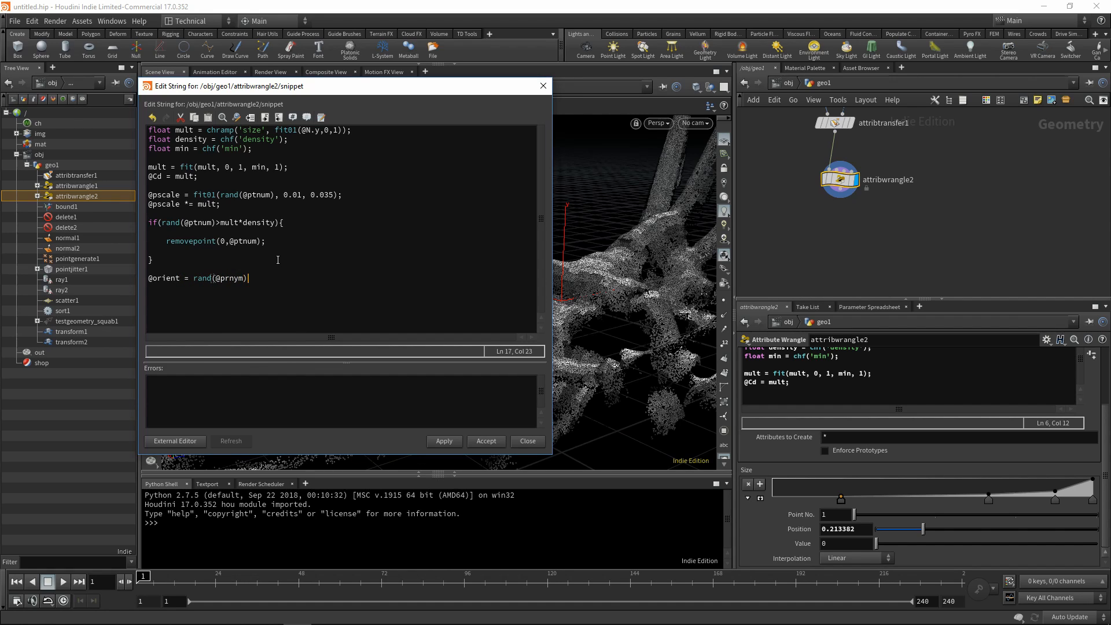
pyautogui.press('BackSpace')
pyautogui.press('BackSpace')
pyautogui.press('BackSpace')
pyautogui.press('BackSpace')
pyautogui.write('tnum);')
pyautogui.press('Return')
pyautogui.write('vec')
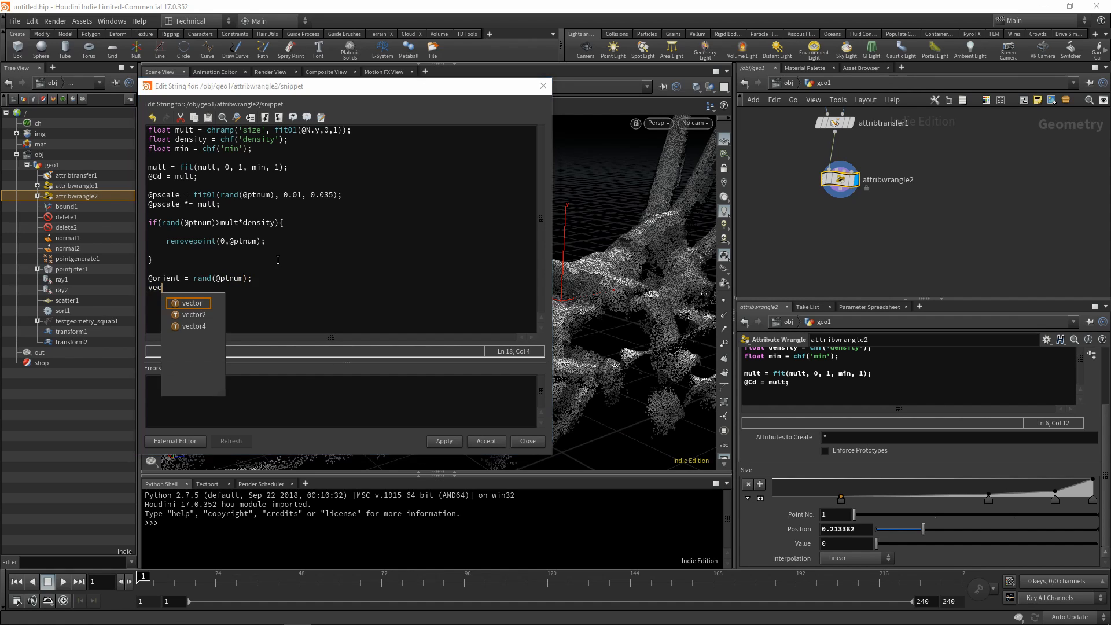
pyautogui.write('tor direction =')
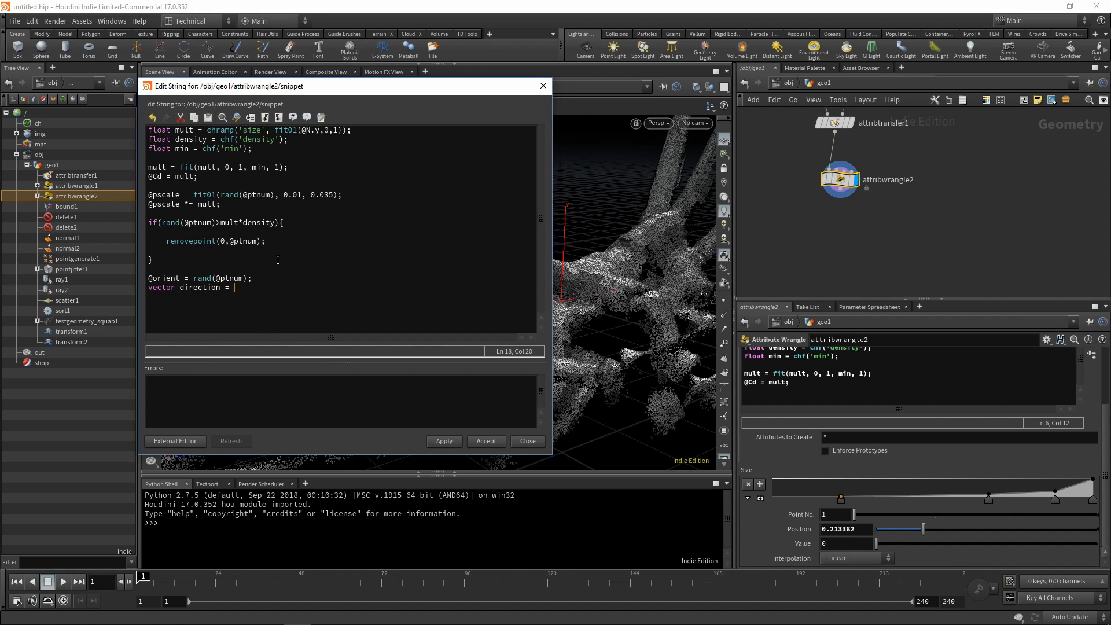
pyautogui.write(' chv(')
pyautogui.write("'")
pyautogui.write('direction')
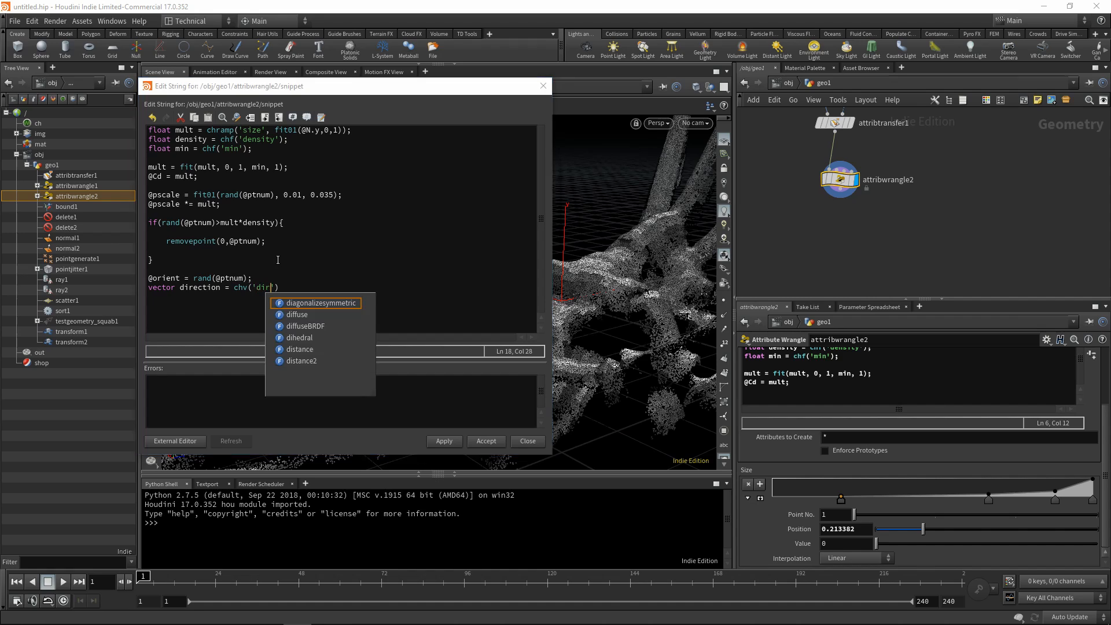
pyautogui.write("')")
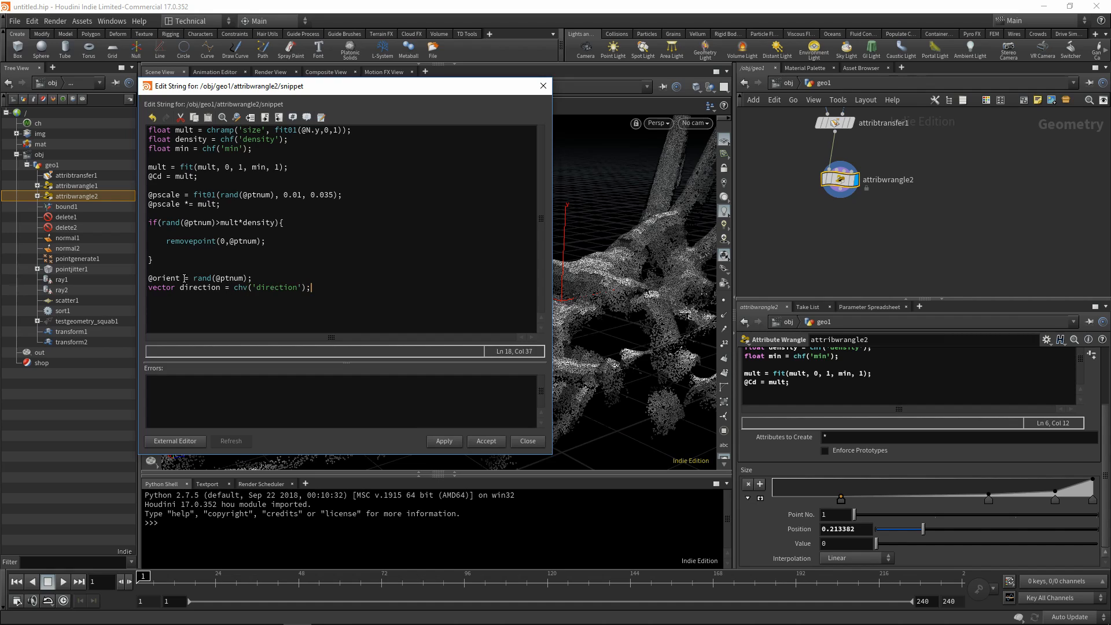
# Apply the edited code to attribwrangle2 and close the expression editor.
pyautogui.moveTo(184, 279); pyautogui.dragTo(142, 280)
pyautogui.doubleClick(173, 204)
pyautogui.moveTo(183, 278); pyautogui.dragTo(146, 279)
pyautogui.click(167, 280)
pyautogui.moveTo(194, 278); pyautogui.dragTo(249, 280)
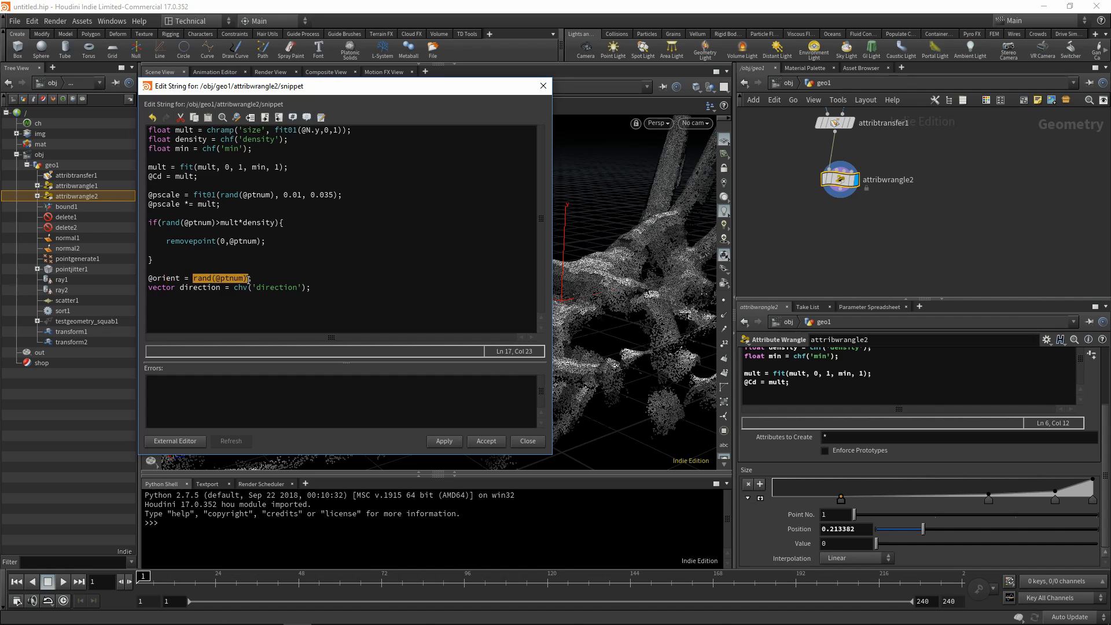
pyautogui.click(444, 441)
pyautogui.click(486, 441)
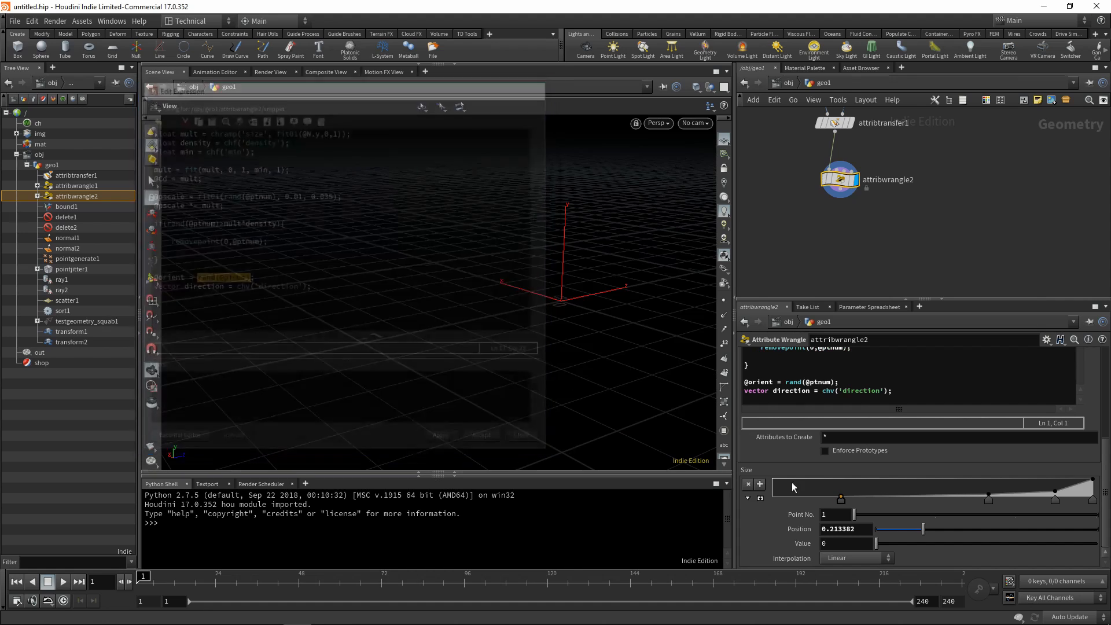
# Generate the wrangle's Density, Min and Direction parameters from the code and set Density to 1.
pyautogui.scroll(5, 890, 455)
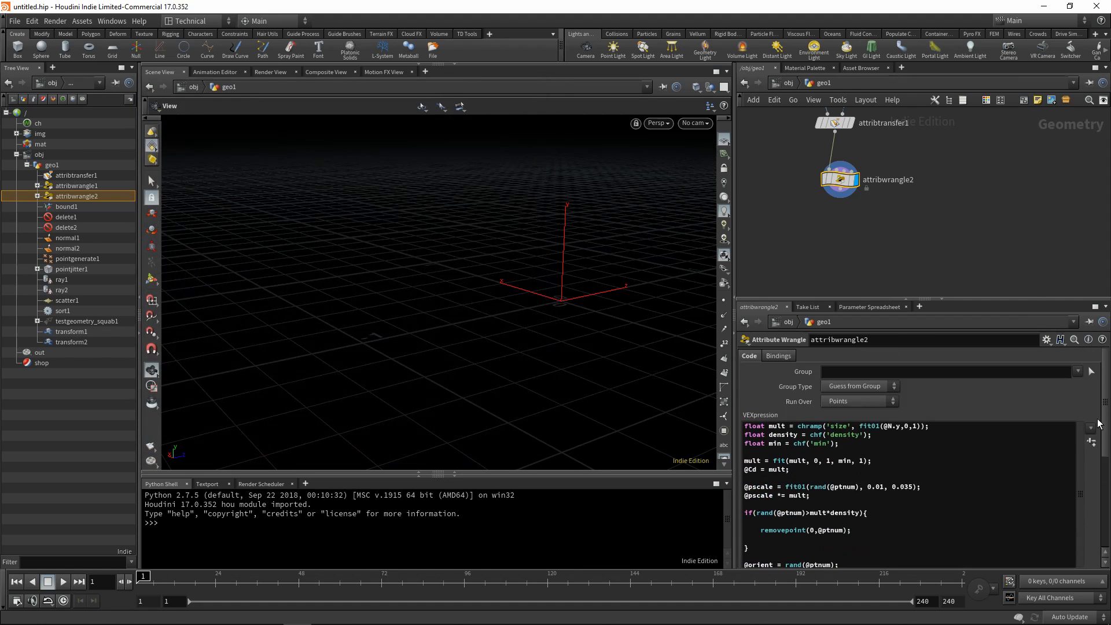
pyautogui.scroll(-6, 1094, 496)
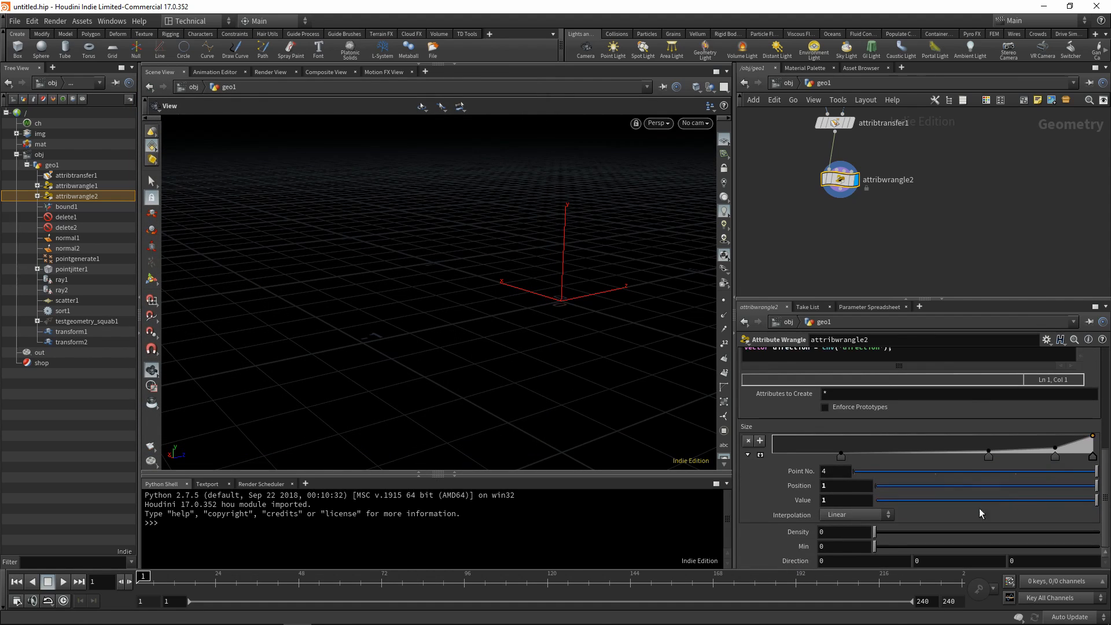
pyautogui.moveTo(876, 537); pyautogui.dragTo(925, 531)
pyautogui.moveTo(570, 347)
pyautogui.mouseDown()
pyautogui.moveTo(569, 365)
pyautogui.moveTo(579, 356)
pyautogui.mouseUp()
pyautogui.scroll(-3, 569, 365)
pyautogui.moveTo(925, 531); pyautogui.dragTo(1099, 532)
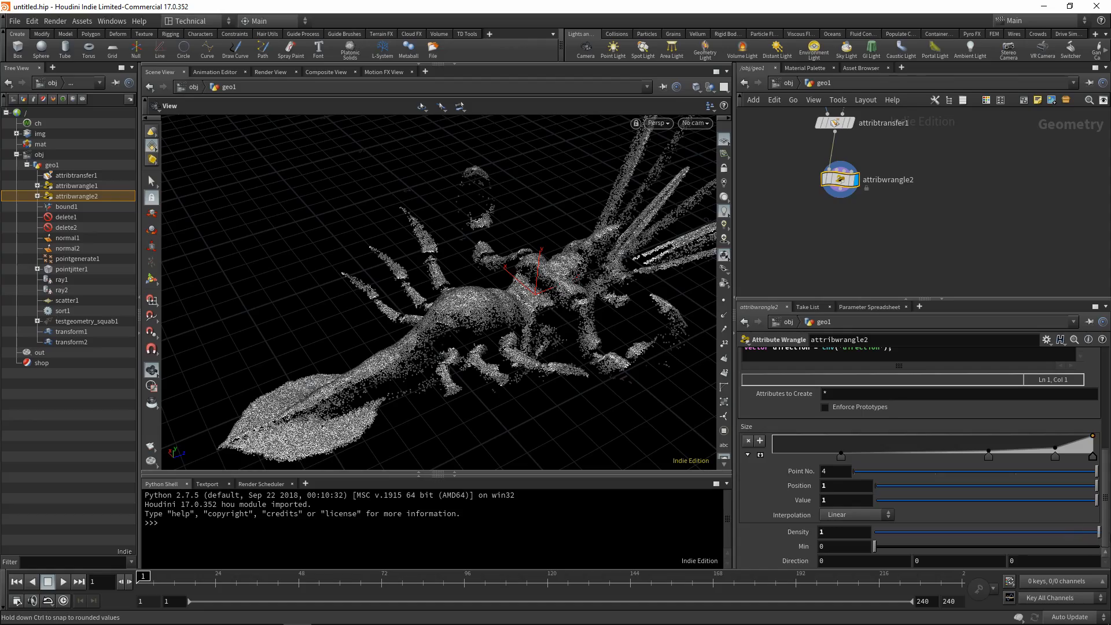
# Try the wrangle with Density 0.737 and Min 0.134, checking the squab's point distribution from several angles.
pyautogui.scroll(5, 511, 332)
pyautogui.moveTo(511, 332); pyautogui.dragTo(442, 310)
pyautogui.scroll(-4, 442, 311)
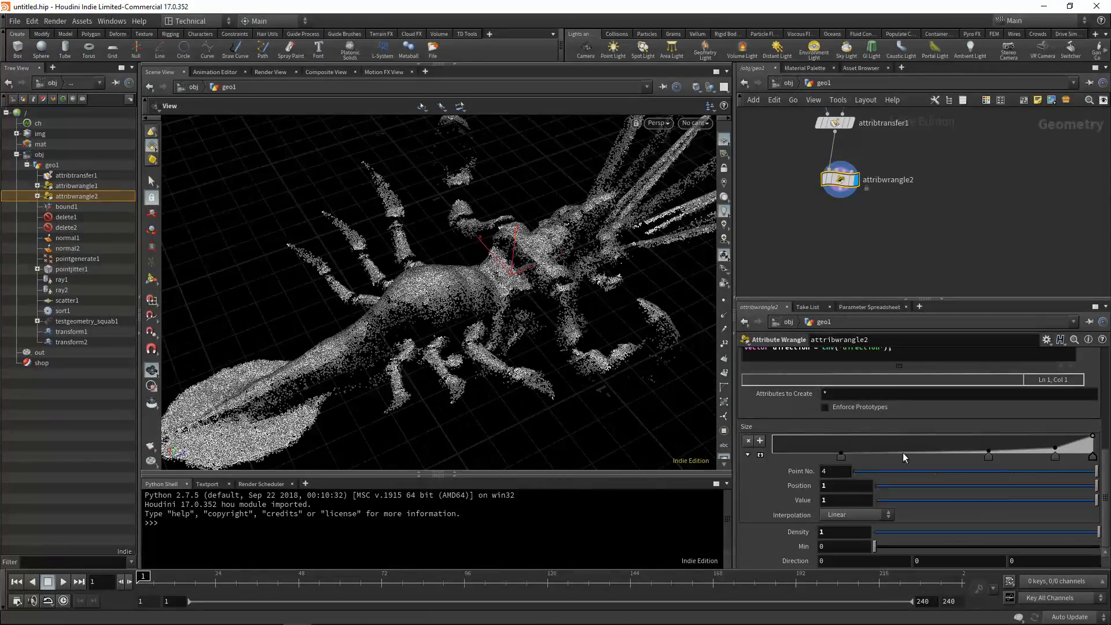
pyautogui.moveTo(1067, 530)
pyautogui.mouseDown()
pyautogui.moveTo(845, 525)
pyautogui.moveTo(1102, 535)
pyautogui.moveTo(1075, 536)
pyautogui.mouseUp()
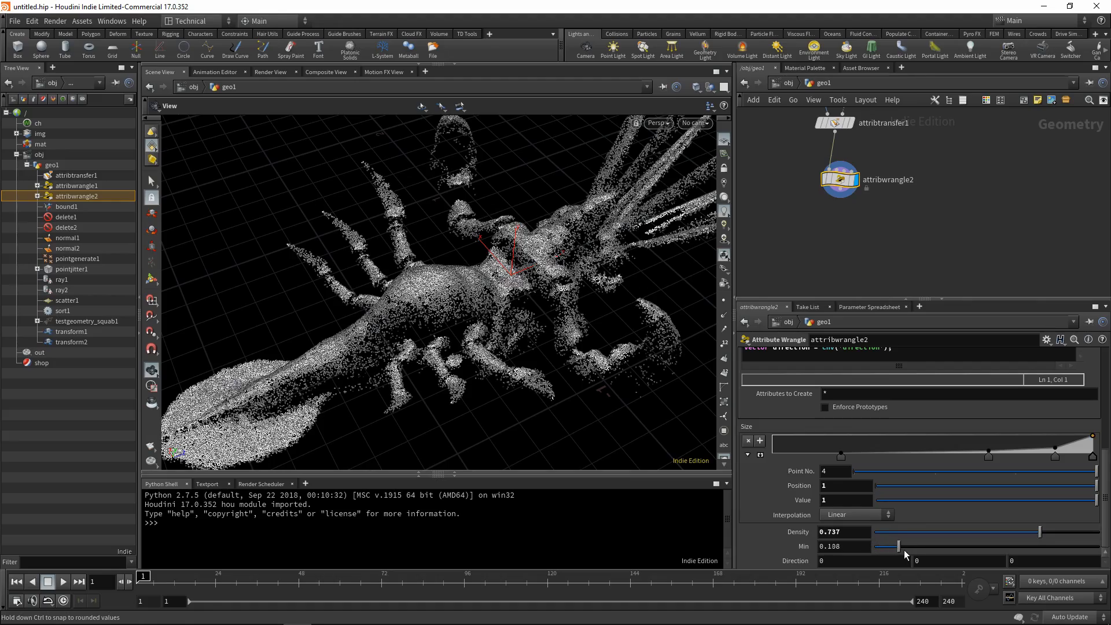
pyautogui.moveTo(957, 551); pyautogui.dragTo(1100, 551)
pyautogui.moveTo(650, 371); pyautogui.dragTo(524, 295)
pyautogui.moveTo(1005, 551); pyautogui.dragTo(897, 551)
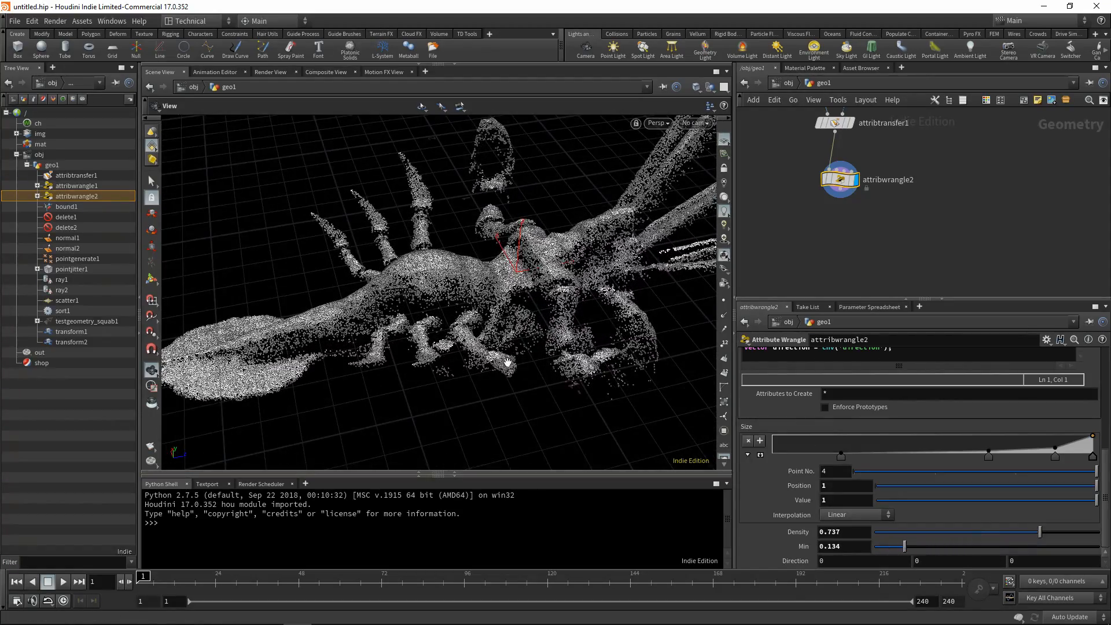
pyautogui.moveTo(370, 225); pyautogui.dragTo(370, 267)
pyautogui.moveTo(418, 313); pyautogui.dragTo(502, 336)
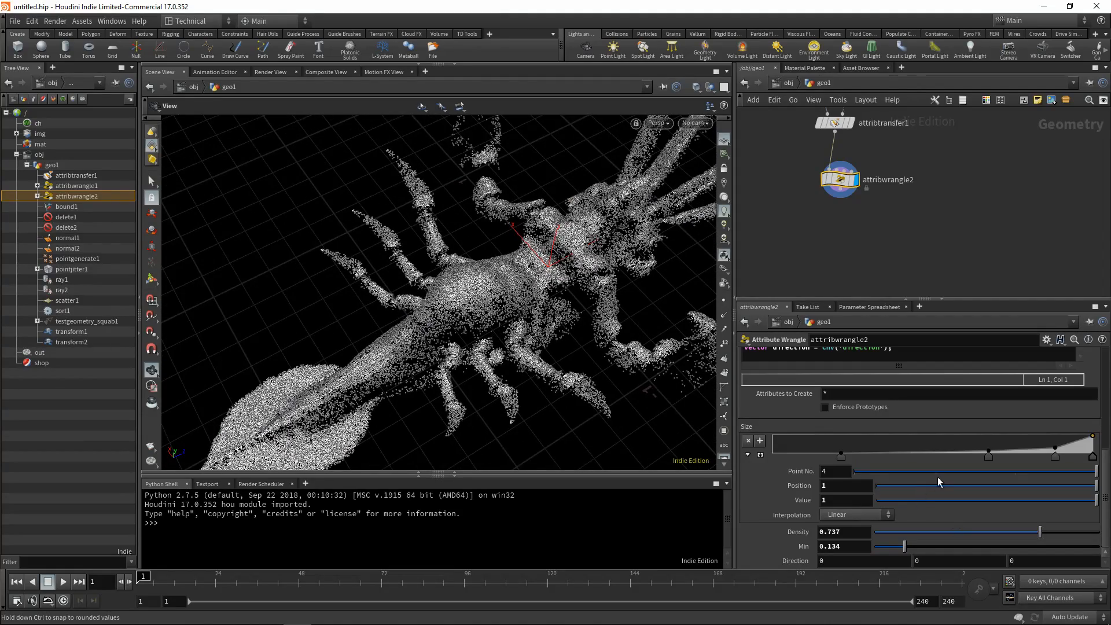
# Shift the Size ramp's inner points toward its high end, putting point 2 at position 0.835443 with value 0.
pyautogui.moveTo(1057, 448); pyautogui.dragTo(1070, 450)
pyautogui.moveTo(995, 461); pyautogui.dragTo(1013, 471)
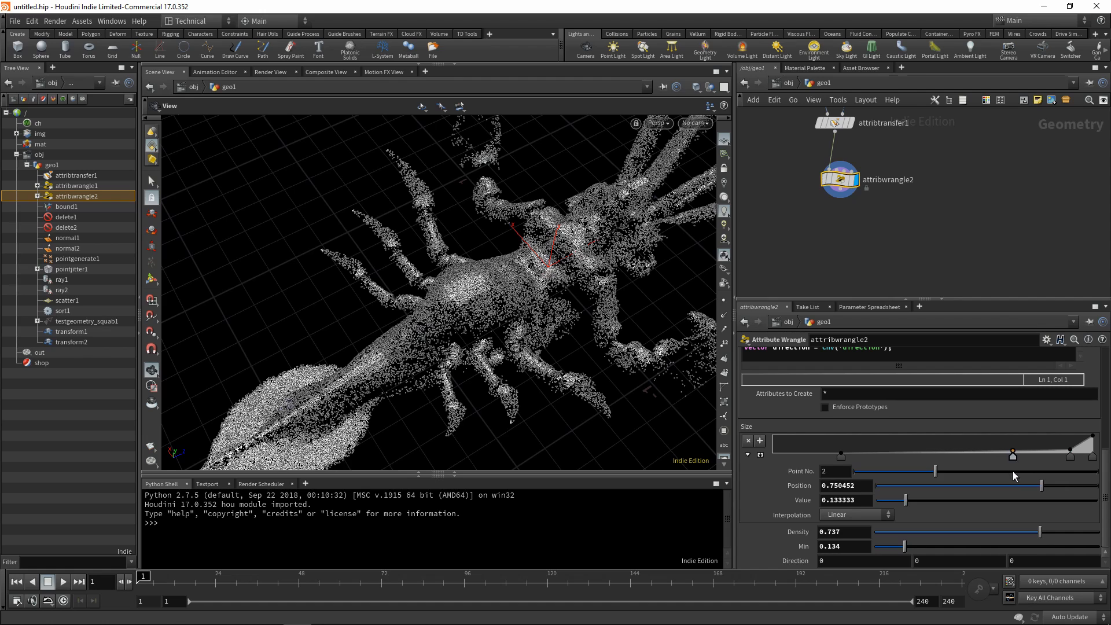
pyautogui.click(849, 456)
pyautogui.moveTo(849, 456); pyautogui.dragTo(1040, 464)
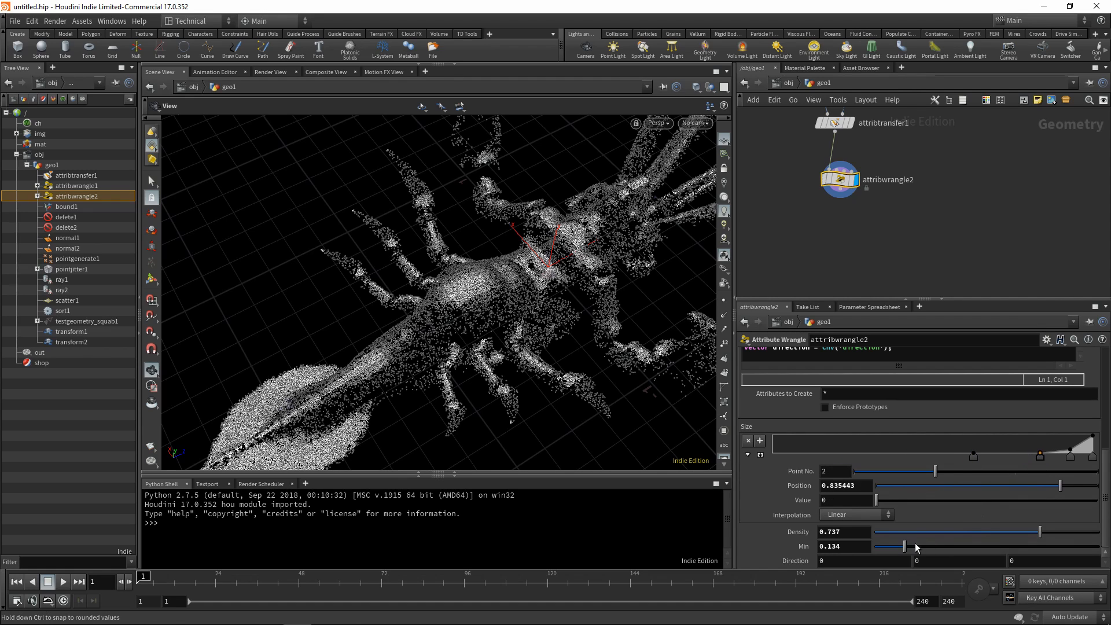
# Try the wrangle with Min 1 and Density 0.696, and examine the squab's points from above and the side.
pyautogui.moveTo(906, 547); pyautogui.dragTo(1101, 549)
pyautogui.moveTo(1013, 533)
pyautogui.mouseDown()
pyautogui.moveTo(1074, 544)
pyautogui.moveTo(1026, 544)
pyautogui.mouseUp()
pyautogui.moveTo(492, 342); pyautogui.dragTo(573, 320)
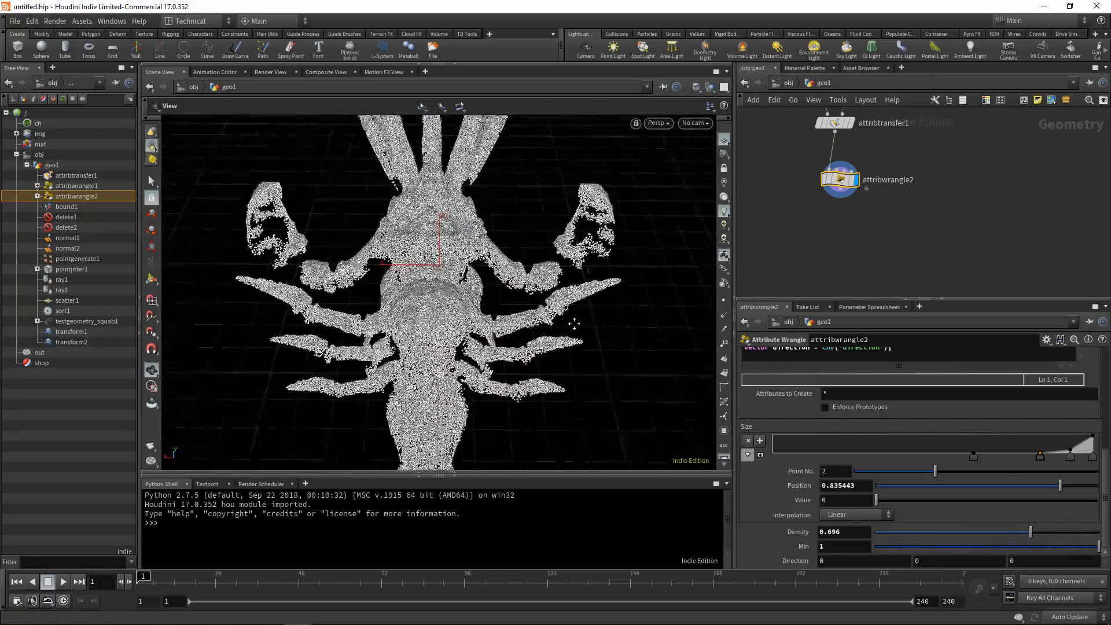
pyautogui.scroll(5, 493, 302)
pyautogui.moveTo(492, 302); pyautogui.dragTo(400, 342)
pyautogui.scroll(-5, 405, 339)
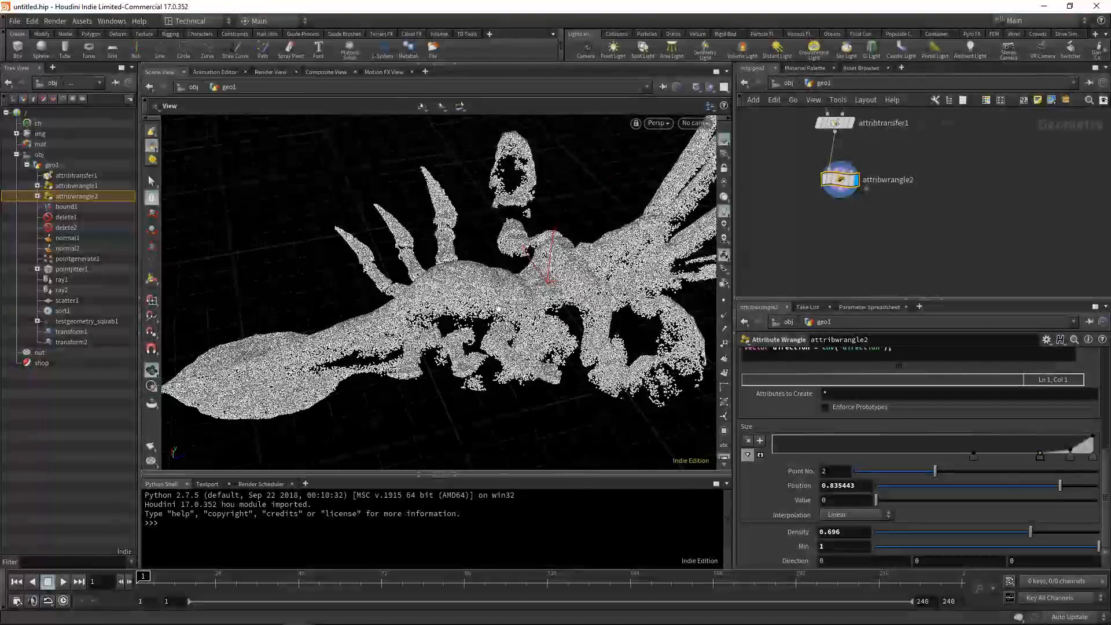
# Set Density to 0.371 and Min to 0.289, and shift the Size ramp's inner points lower, with point 1 at 0.358047 and point 2 at 0.499096.
pyautogui.moveTo(1053, 550); pyautogui.dragTo(968, 536)
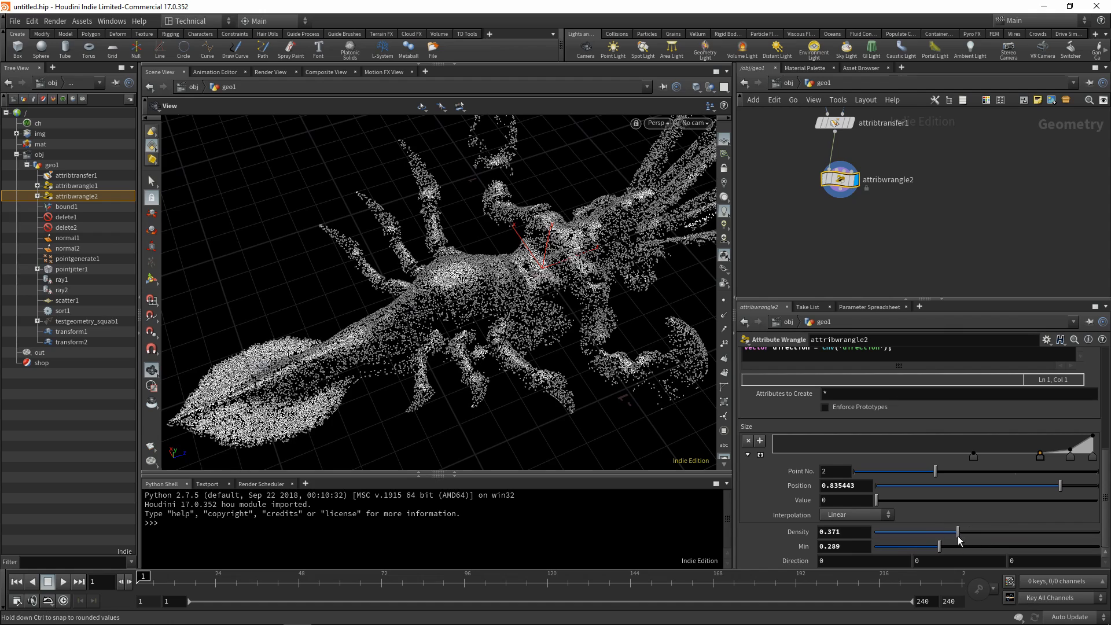
pyautogui.moveTo(975, 457); pyautogui.dragTo(888, 460)
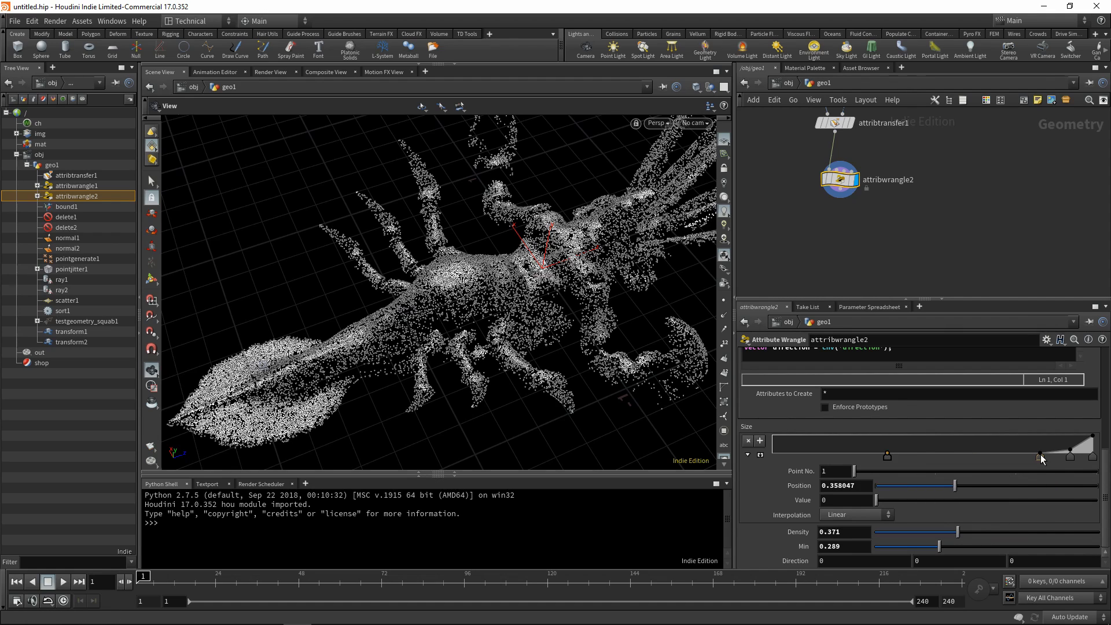
pyautogui.moveTo(1041, 457); pyautogui.dragTo(962, 459)
pyautogui.moveTo(1070, 457); pyautogui.dragTo(933, 458)
pyautogui.moveTo(455, 343); pyautogui.dragTo(449, 296)
# Add a Copy to Points node below attribwrangle2.
pyautogui.moveTo(863, 254); pyautogui.dragTo(881, 236, button='middle')
pyautogui.scroll(-1, 868, 227)
pyautogui.press('Tab')
pyautogui.write('copy to')
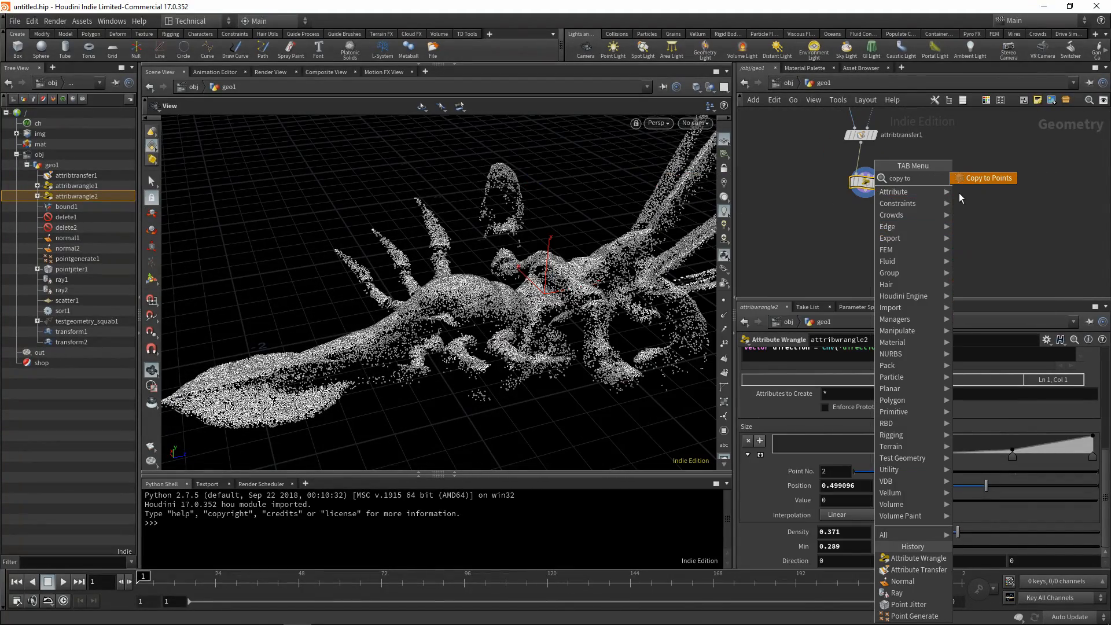
pyautogui.press('Return')
pyautogui.click(859, 237)
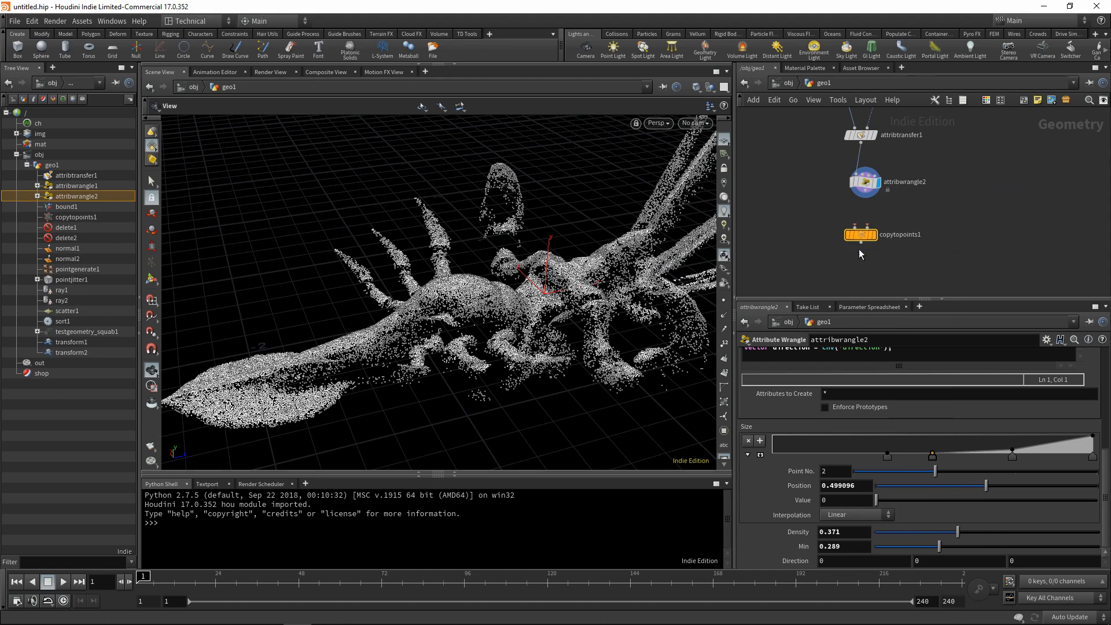
# Connect attribwrangle2 to the target points input of copytopoints1 and display the copy node.
pyautogui.scroll(1, 859, 231)
pyautogui.scroll(2, 859, 231)
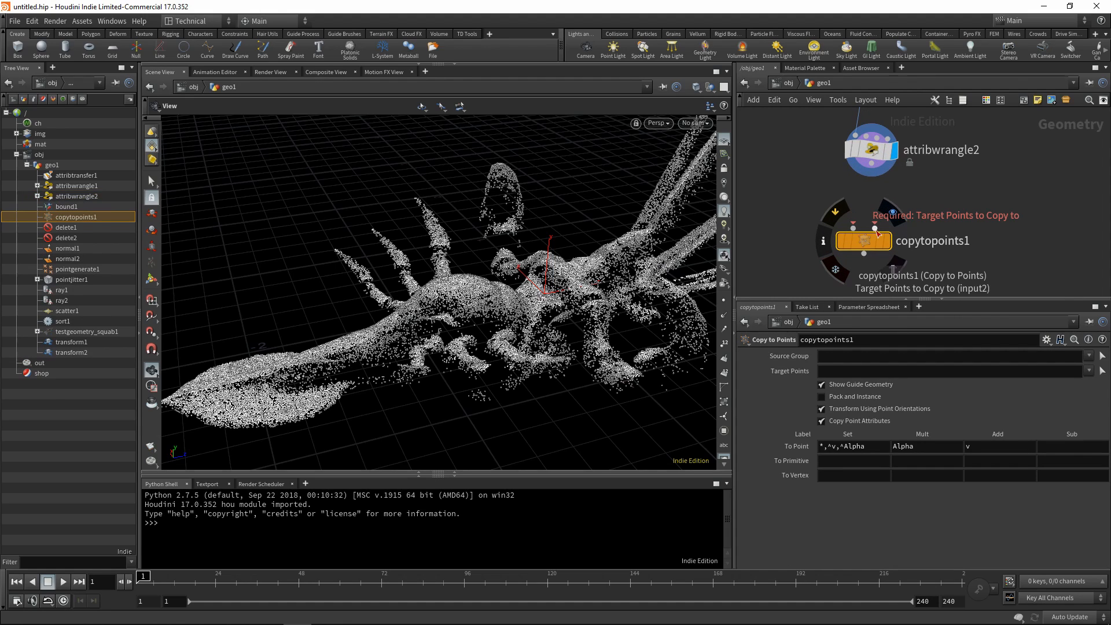
pyautogui.click(872, 172)
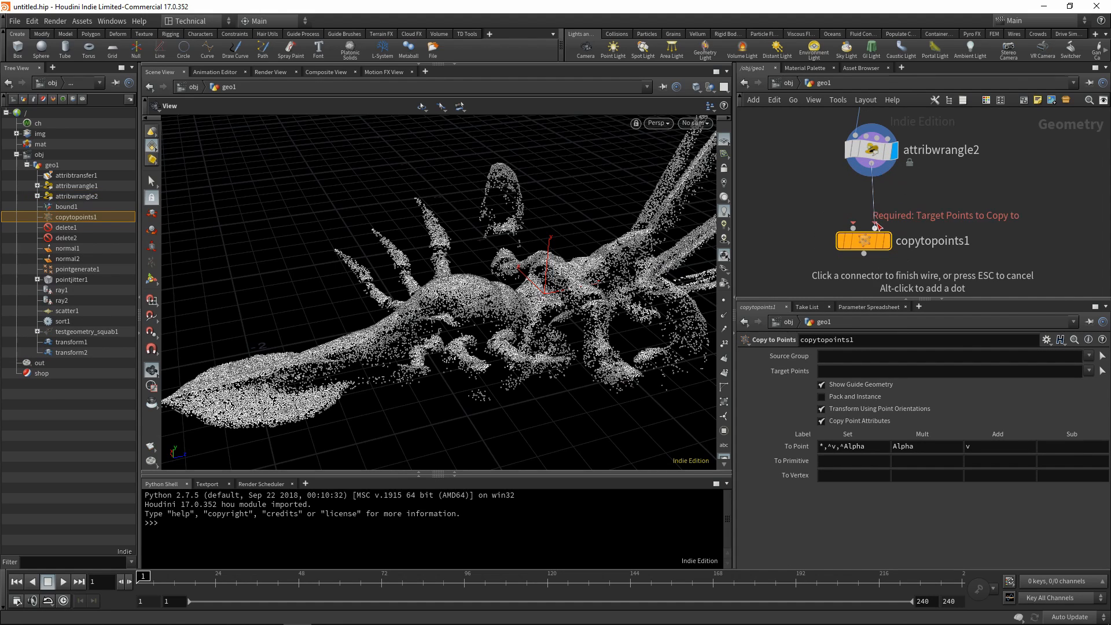
pyautogui.click(876, 226)
pyautogui.moveTo(859, 243); pyautogui.dragTo(833, 244)
pyautogui.click(862, 242)
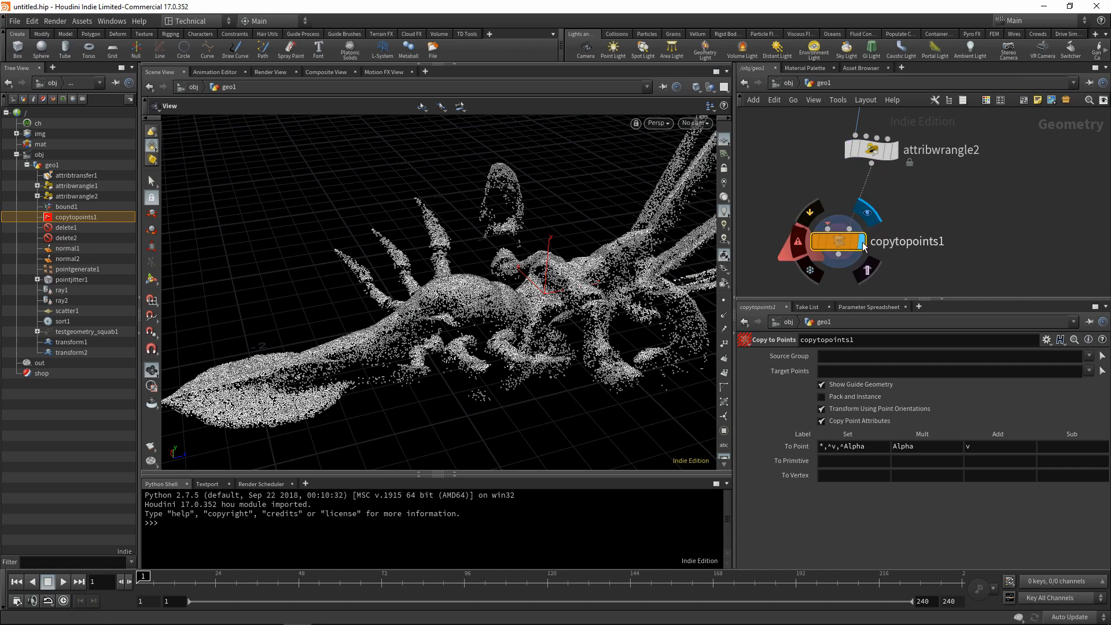
# Add a Sphere node beside attribwrangle2, above the Copy to Points node.
pyautogui.press('Tab')
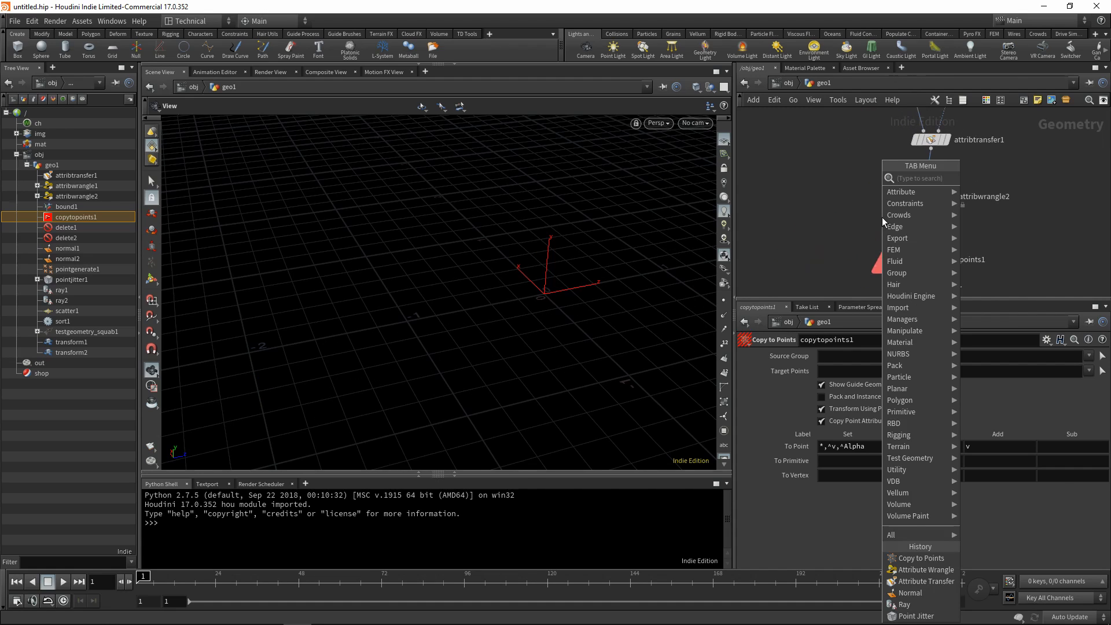
pyautogui.write('sphere')
pyautogui.press('Return')
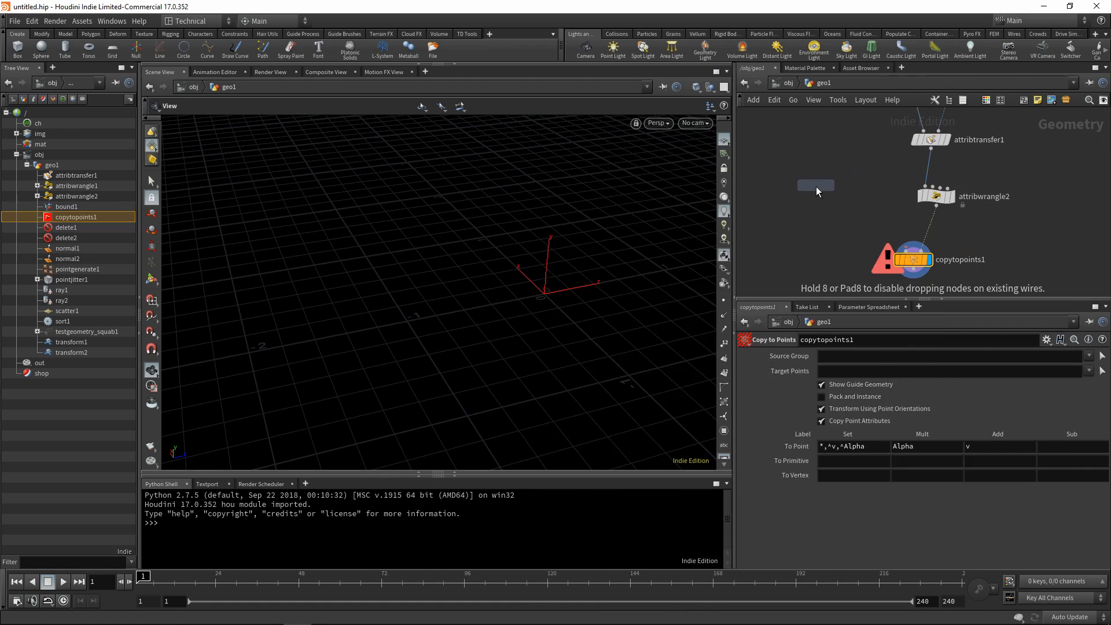
pyautogui.click(816, 197)
pyautogui.moveTo(815, 197); pyautogui.dragTo(831, 207)
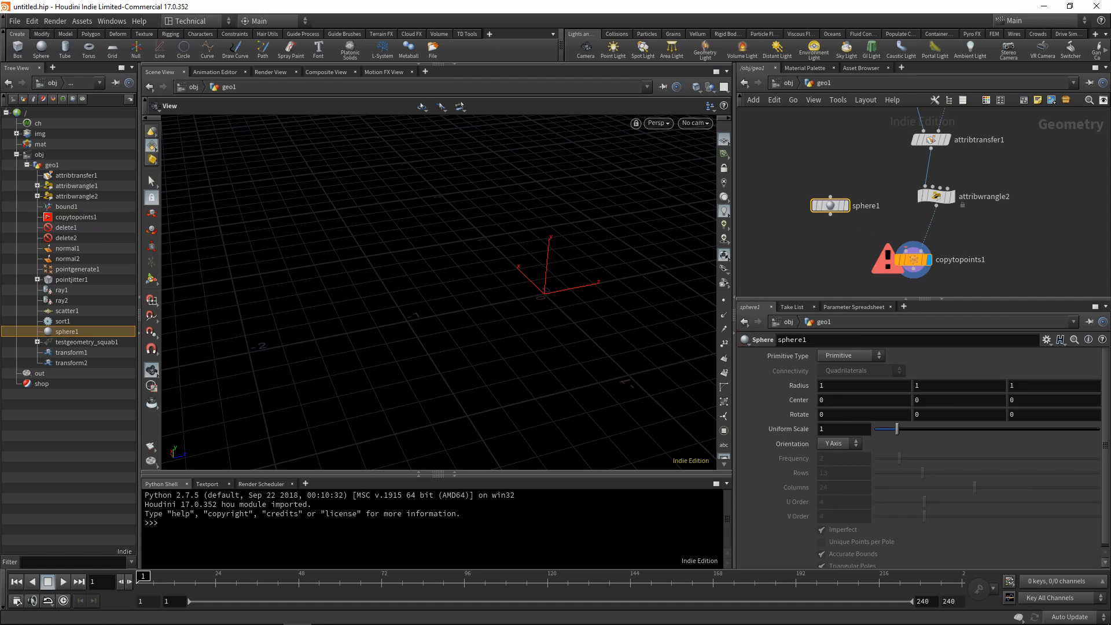
# Make the sphere a Polygon Mesh with 5 rows and 5 columns, and display it.
pyautogui.click(851, 356)
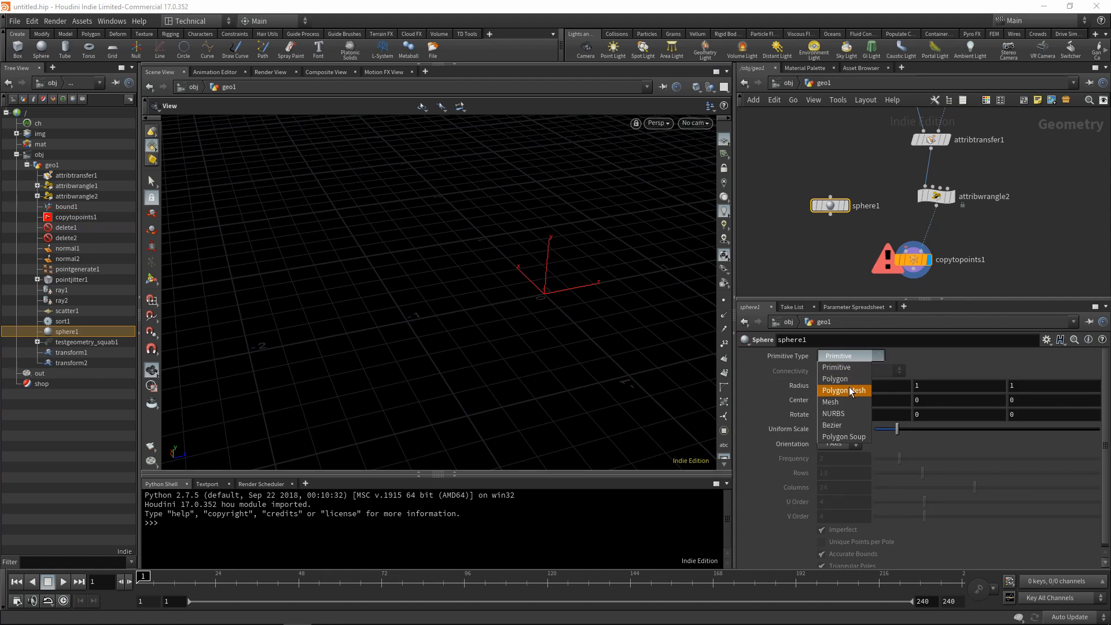
pyautogui.click(843, 382)
pyautogui.doubleClick(822, 473)
pyautogui.write('5')
pyautogui.press('Tab')
pyautogui.write('5')
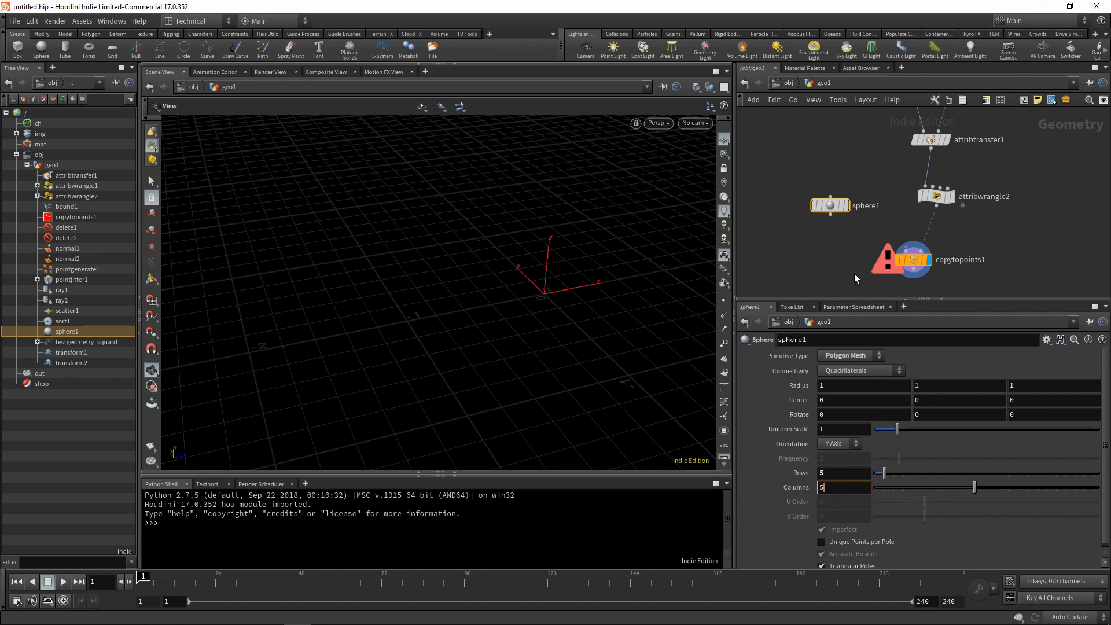
pyautogui.press('Return')
pyautogui.click(843, 206)
pyautogui.scroll(-4, 558, 321)
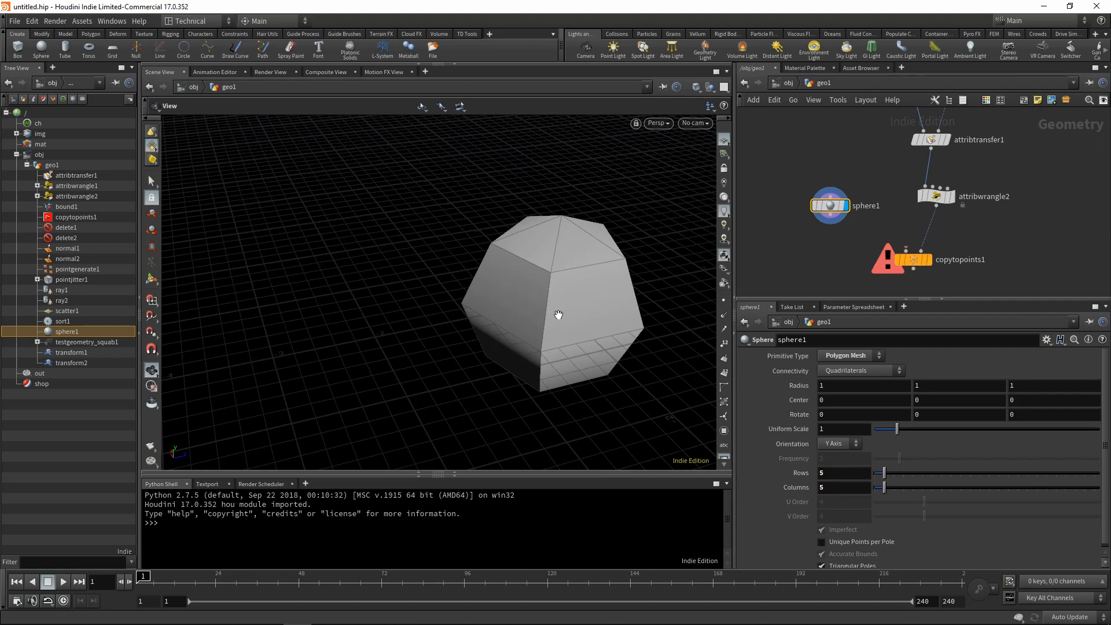
# Connect sphere1 to the first input of copytopoints1 and display the spheres copied onto the squab's points.
pyautogui.moveTo(830, 224); pyautogui.dragTo(906, 252)
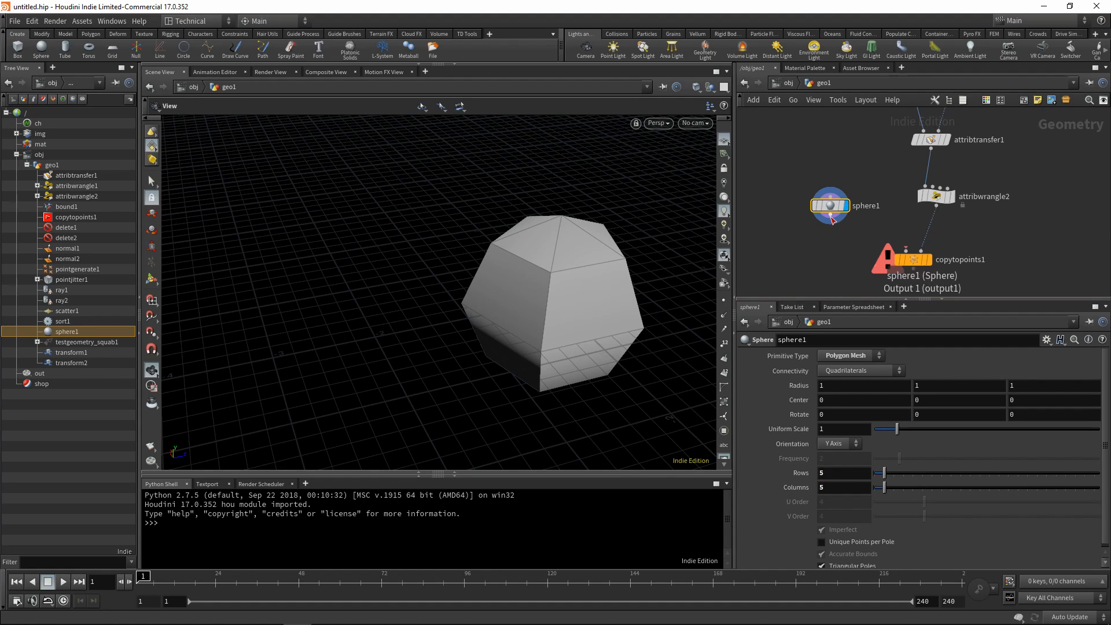
pyautogui.click(929, 260)
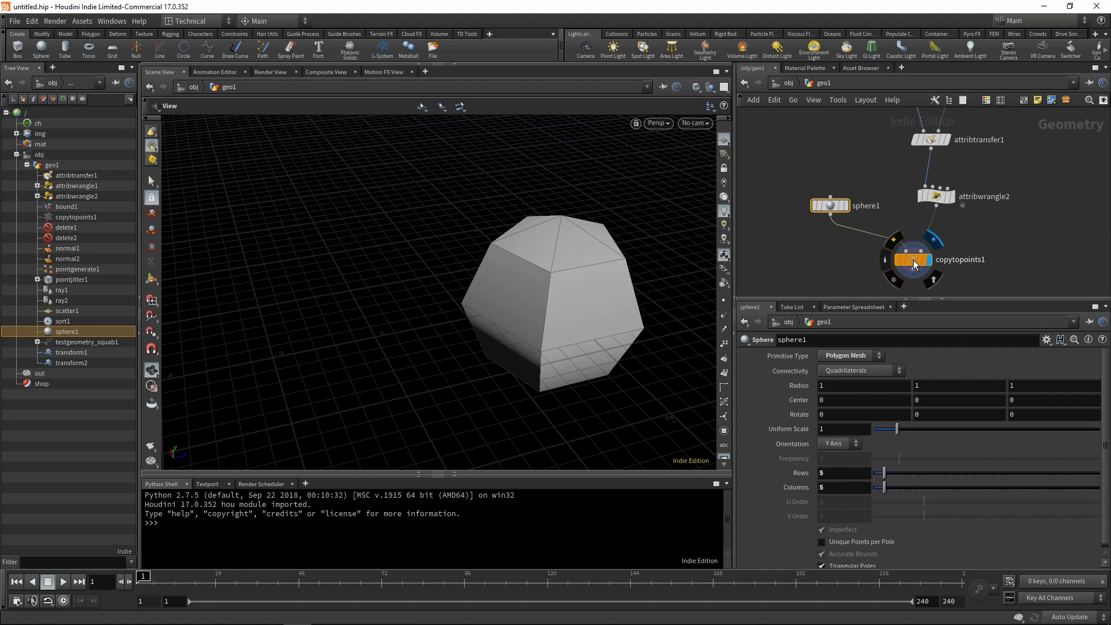
pyautogui.click(914, 260)
pyautogui.scroll(10, 525, 308)
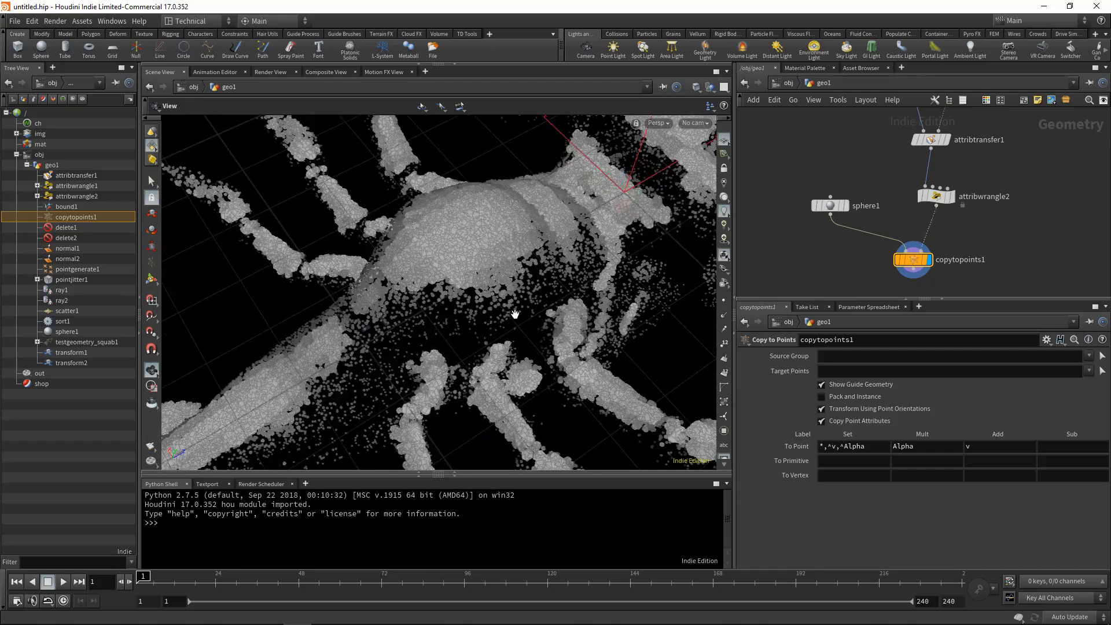
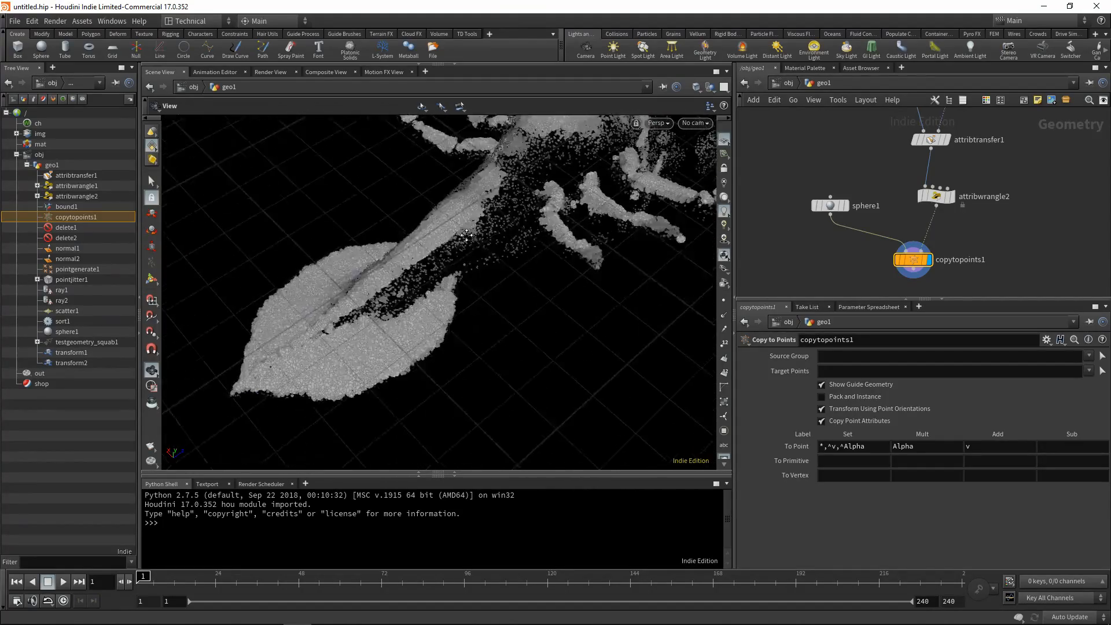
# Add a VDB from Polygons node below copytopoints1, wire it to the copy's output and display it.
pyautogui.moveTo(543, 345); pyautogui.dragTo(608, 387, button='middle')
pyautogui.moveTo(609, 387); pyautogui.dragTo(474, 315, button='right')
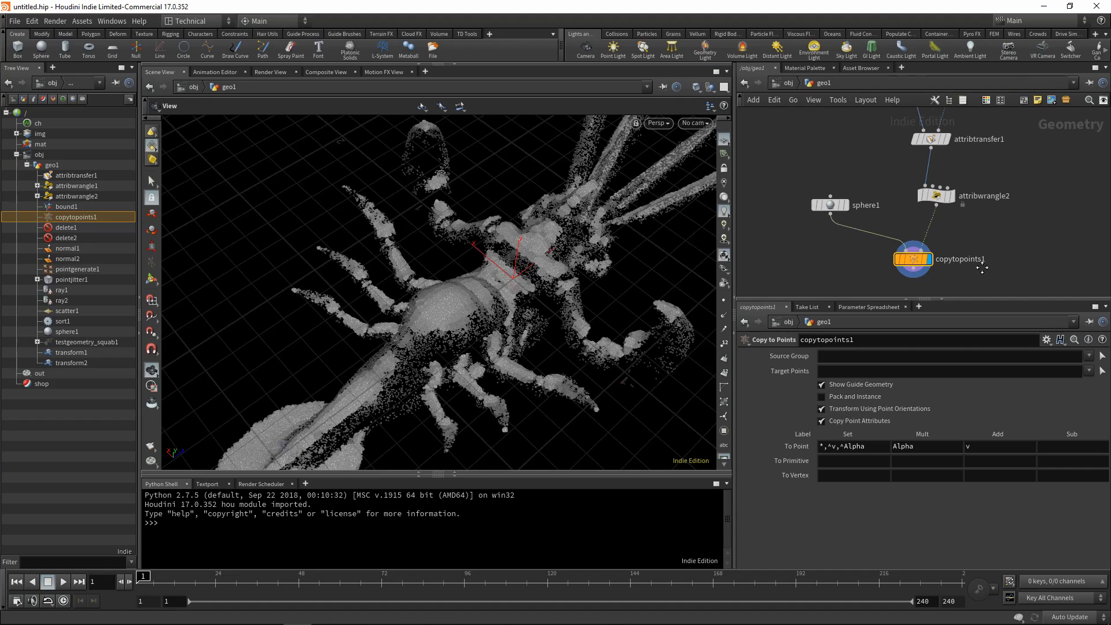
pyautogui.moveTo(979, 265); pyautogui.dragTo(958, 190, button='middle')
pyautogui.press('Tab')
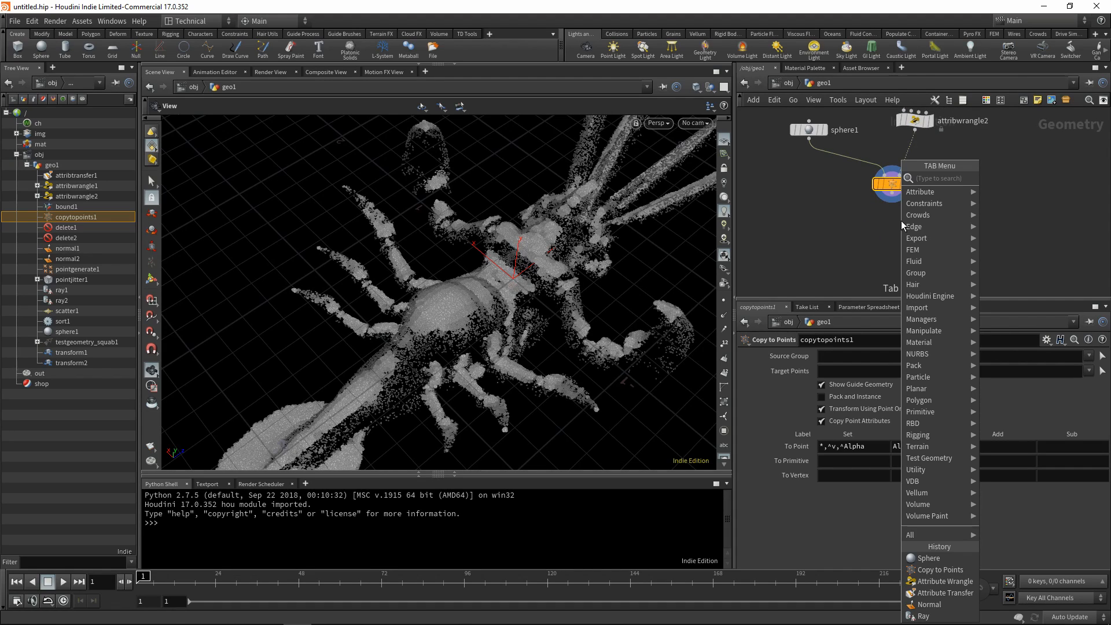
pyautogui.write('vdb from')
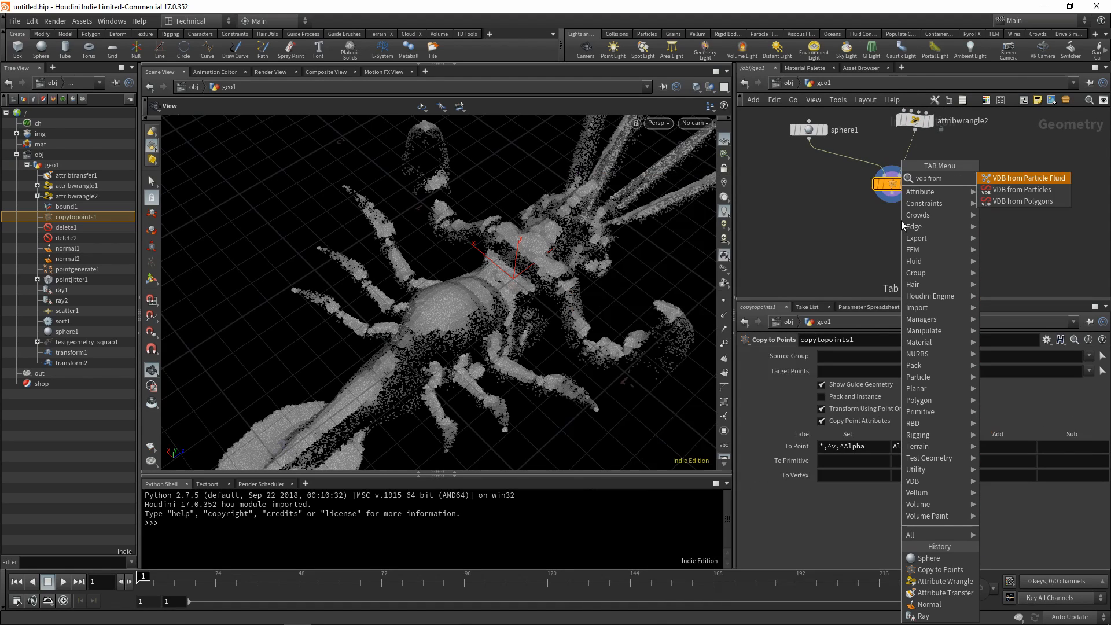
pyautogui.click(1038, 203)
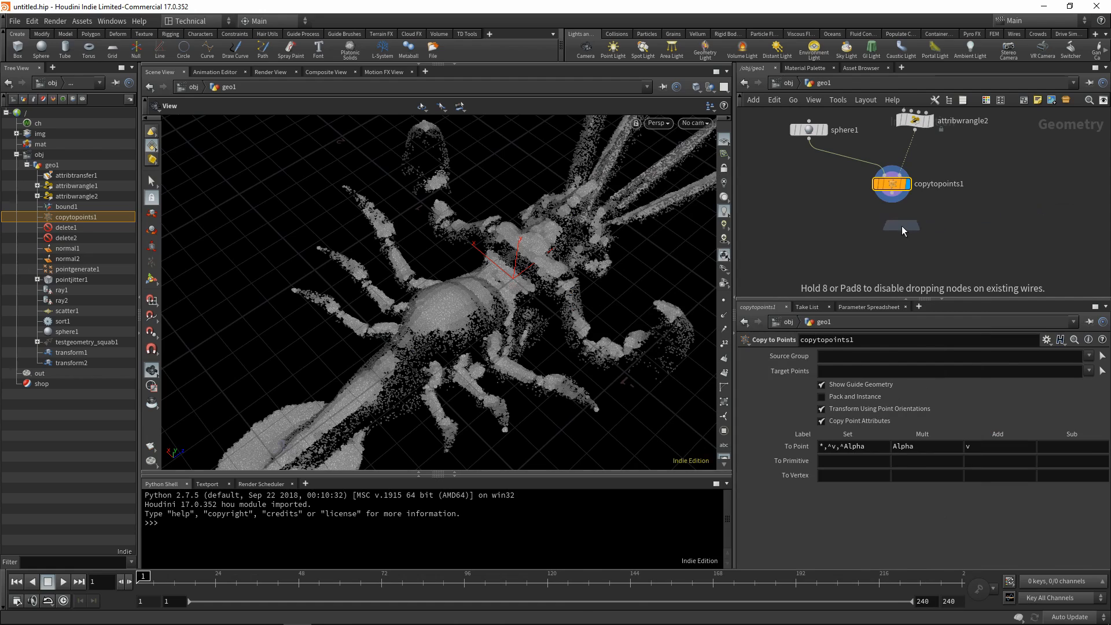
pyautogui.click(895, 234)
pyautogui.moveTo(894, 198); pyautogui.dragTo(897, 240)
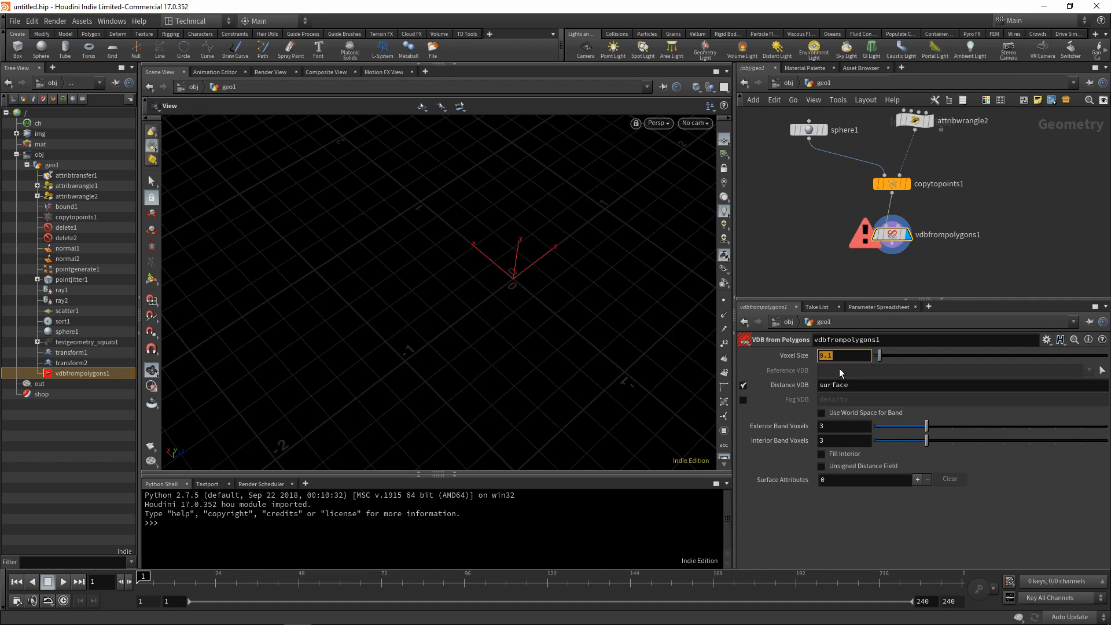
# Set the voxel size of vdbfrompolygons1 to 0.005 and inspect the resulting volume on the squab.
pyautogui.write('0.005')
pyautogui.press('Return')
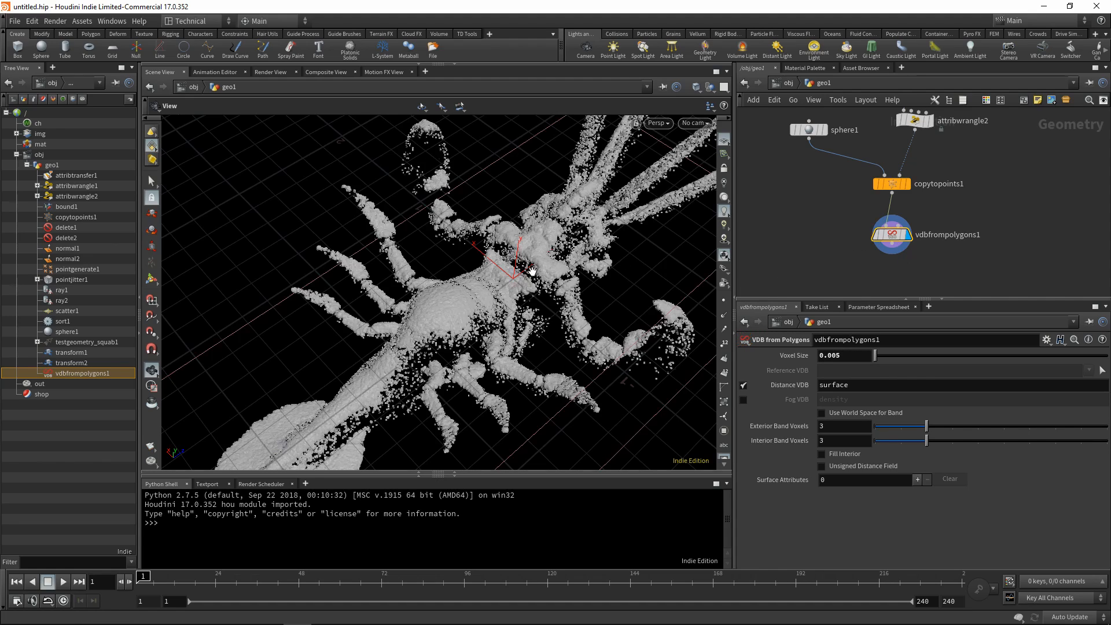
pyautogui.moveTo(470, 288)
pyautogui.mouseDown()
pyautogui.moveTo(449, 322)
pyautogui.moveTo(489, 278)
pyautogui.mouseUp()
pyautogui.moveTo(489, 278); pyautogui.dragTo(463, 320, button='right')
pyautogui.moveTo(463, 320); pyautogui.dragTo(526, 319)
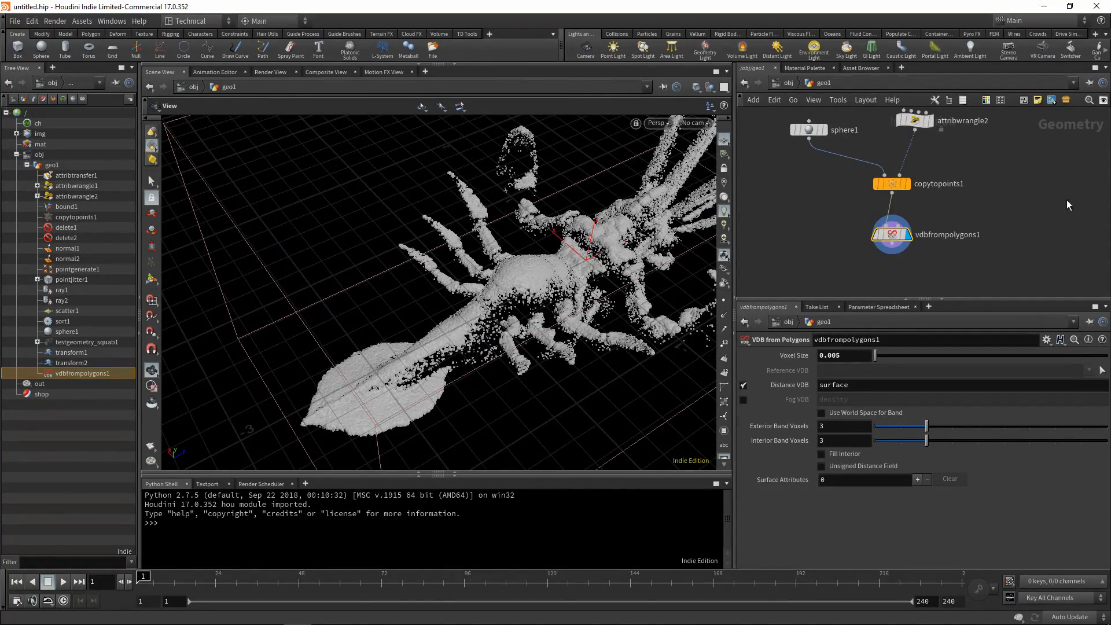
# Add a Convert VDB node below vdbfrompolygons1, wired to its output, and display it.
pyautogui.press('Tab')
pyautogui.write('conver')
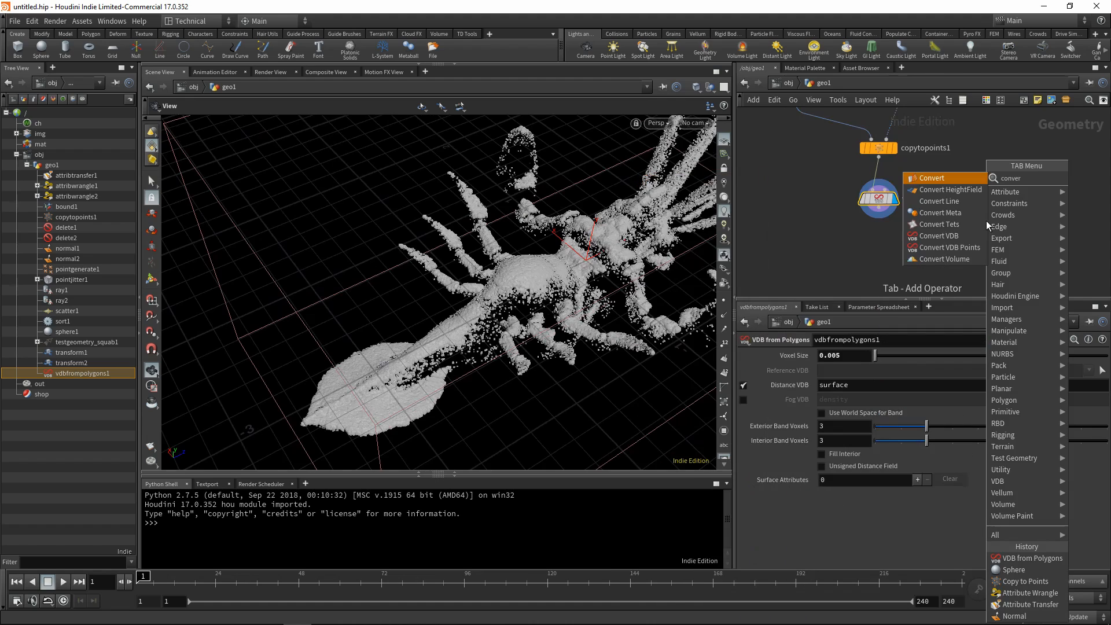
pyautogui.click(948, 235)
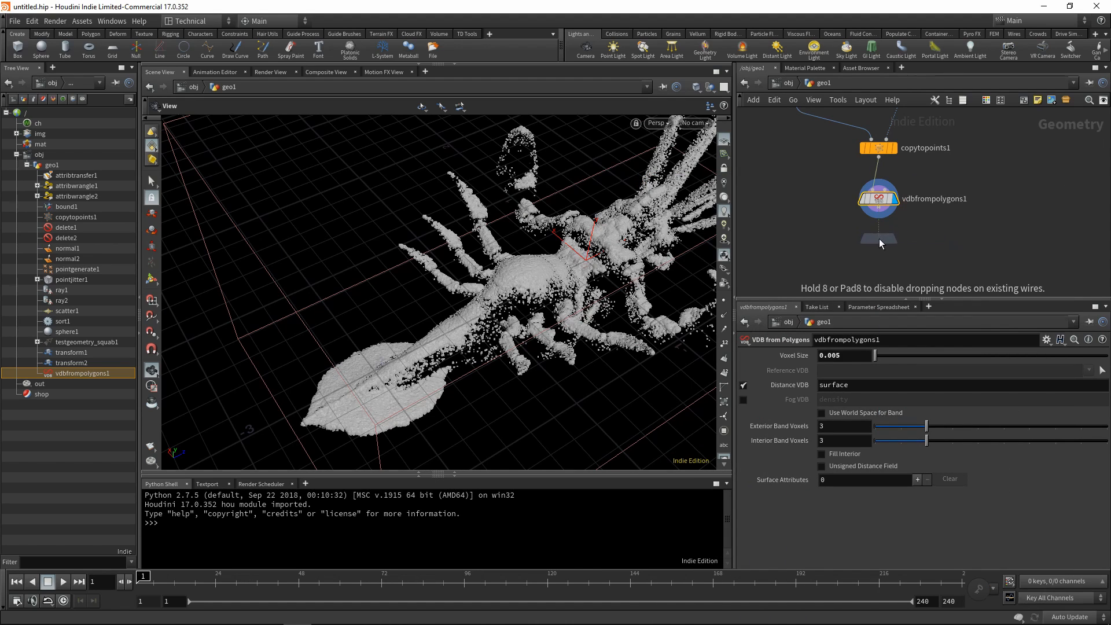
pyautogui.click(882, 255)
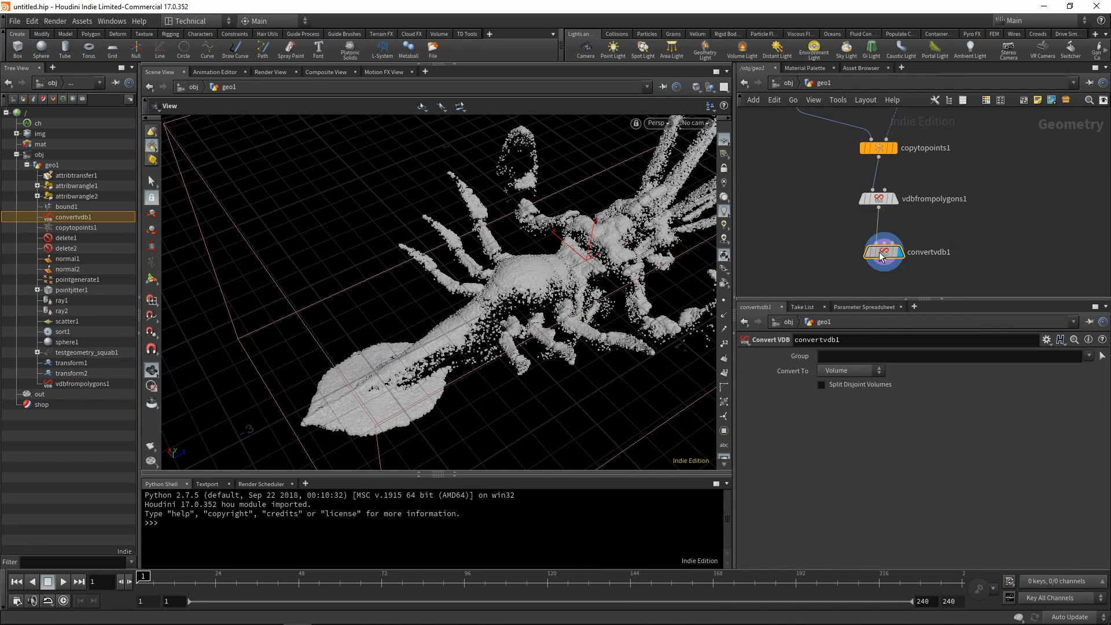
# Make convertvdb1 convert the volume to Polygons and inspect the meshed squab up close.
pyautogui.click(849, 371)
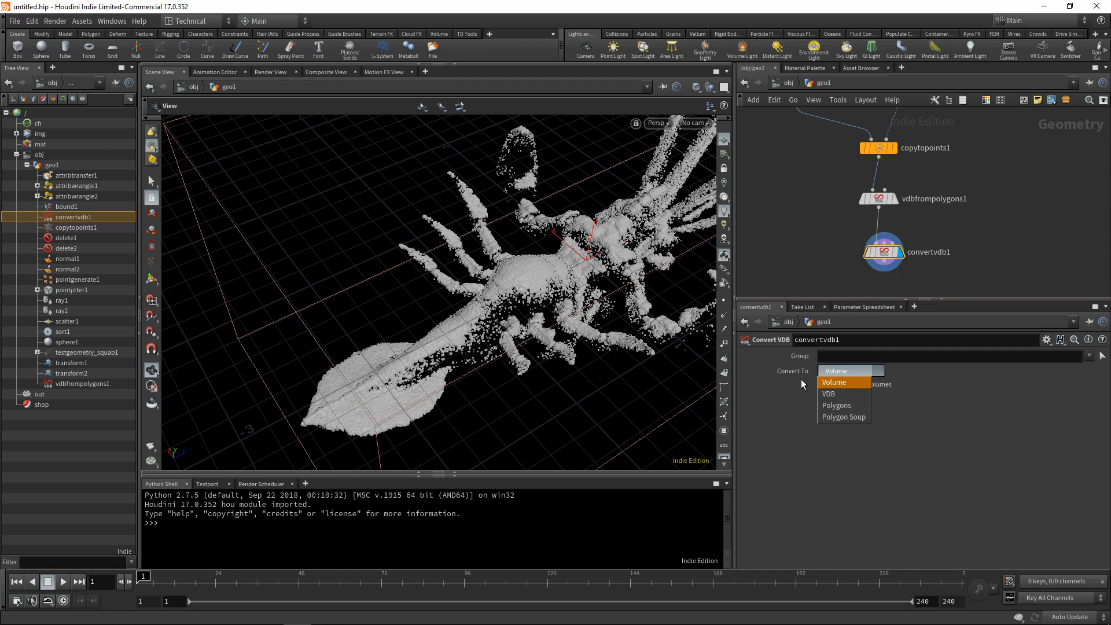
pyautogui.click(838, 405)
pyautogui.scroll(5, 527, 296)
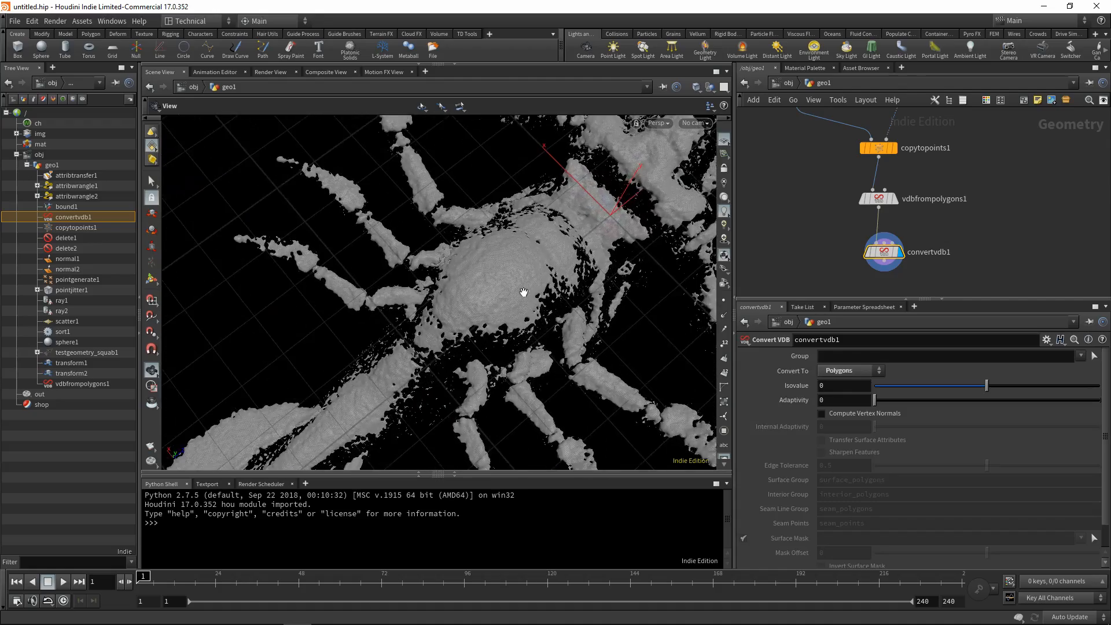
pyautogui.moveTo(521, 293)
pyautogui.mouseDown()
pyautogui.moveTo(392, 201)
pyautogui.moveTo(526, 207)
pyautogui.moveTo(528, 299)
pyautogui.moveTo(486, 303)
pyautogui.moveTo(498, 255)
pyautogui.moveTo(453, 310)
pyautogui.moveTo(492, 315)
pyautogui.moveTo(509, 282)
pyautogui.mouseUp()
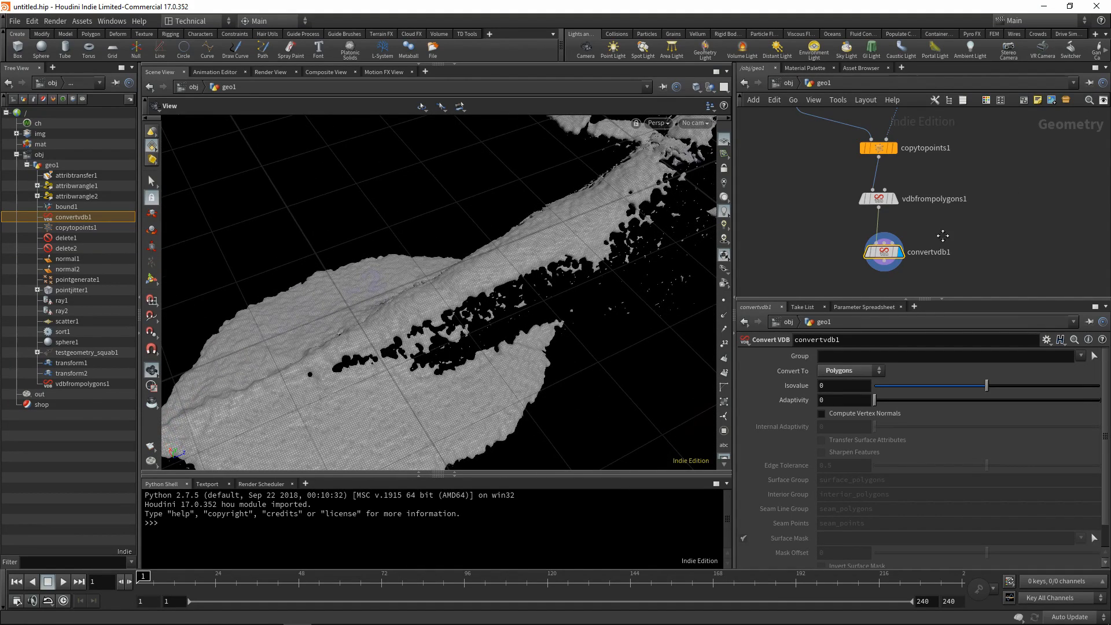
# Add and display an Attribute VOP node fed by convertvdb1, and enter its network.
pyautogui.press('Tab')
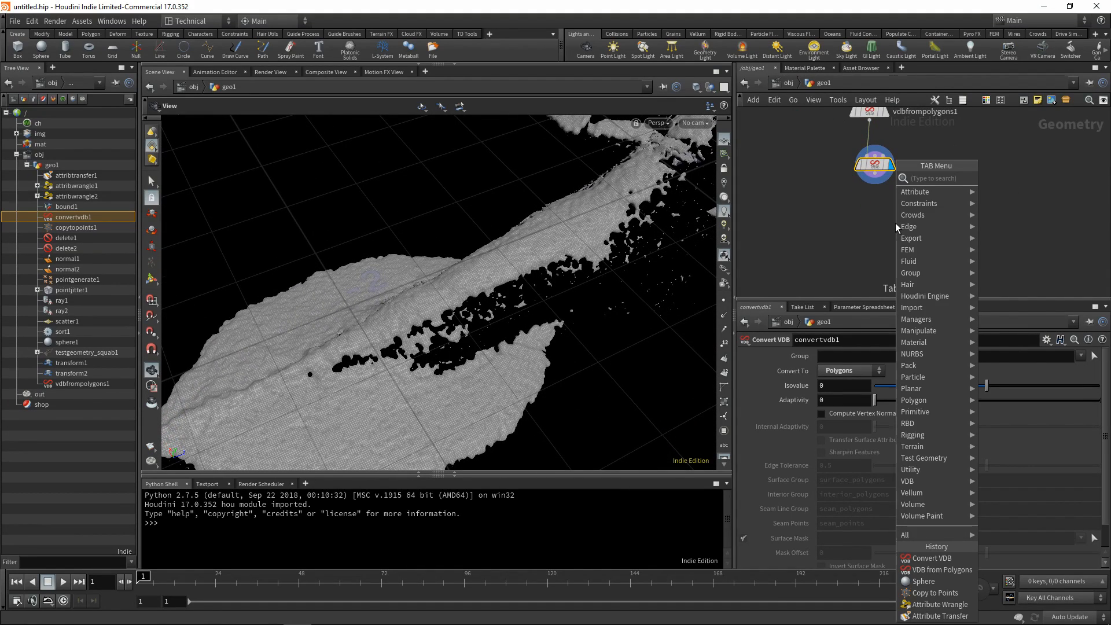
pyautogui.write('att')
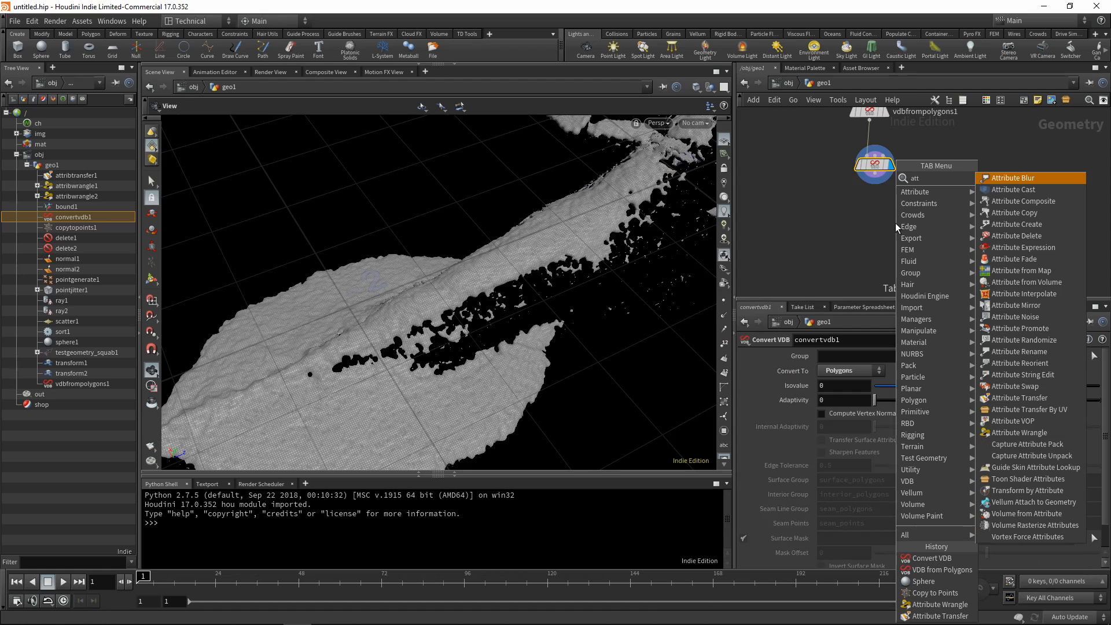
pyautogui.write('rib')
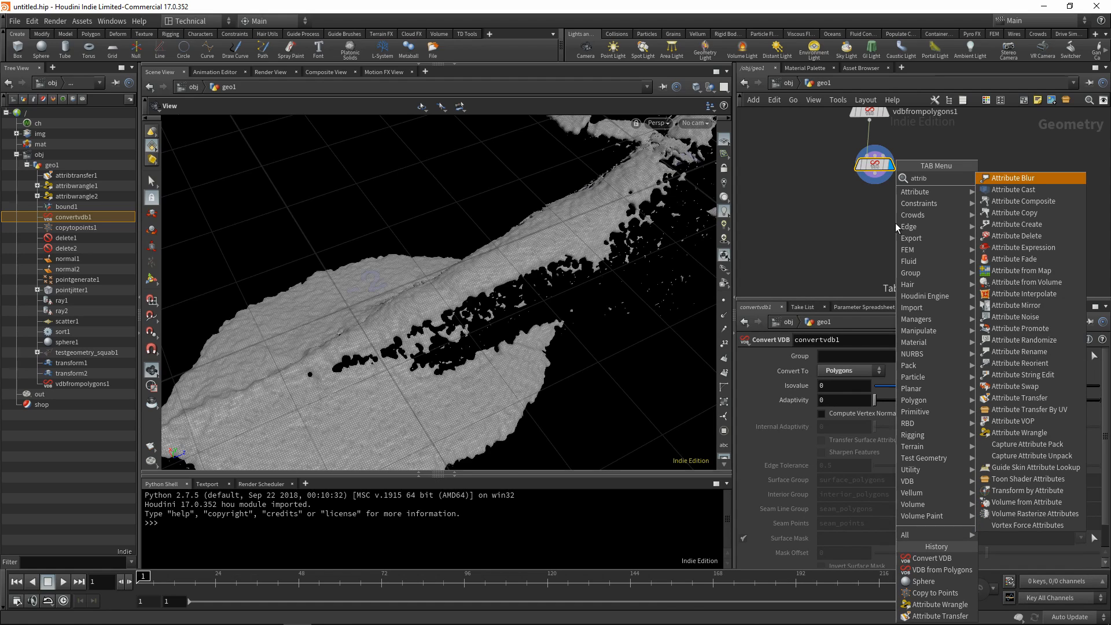
pyautogui.write('ute vop')
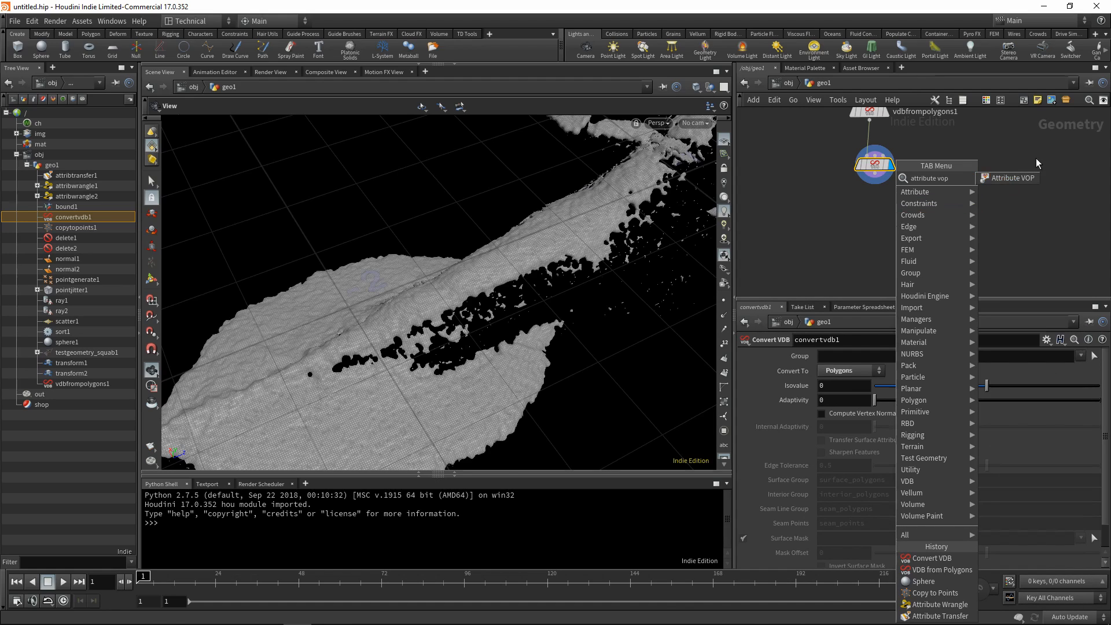
pyautogui.click(1010, 178)
pyautogui.click(895, 224)
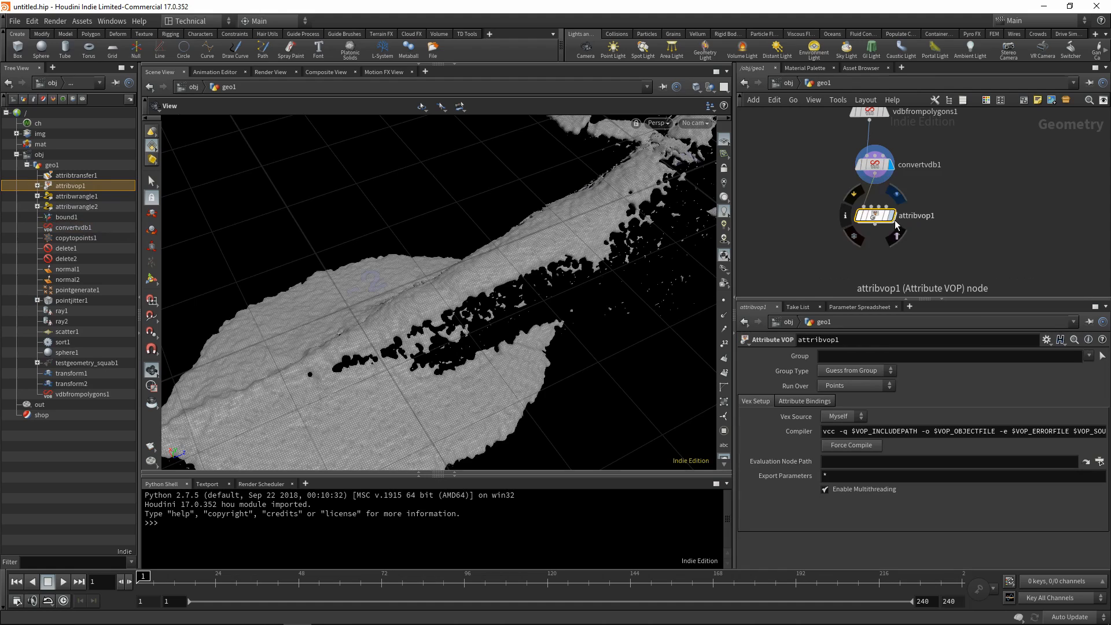
pyautogui.doubleClick(875, 215)
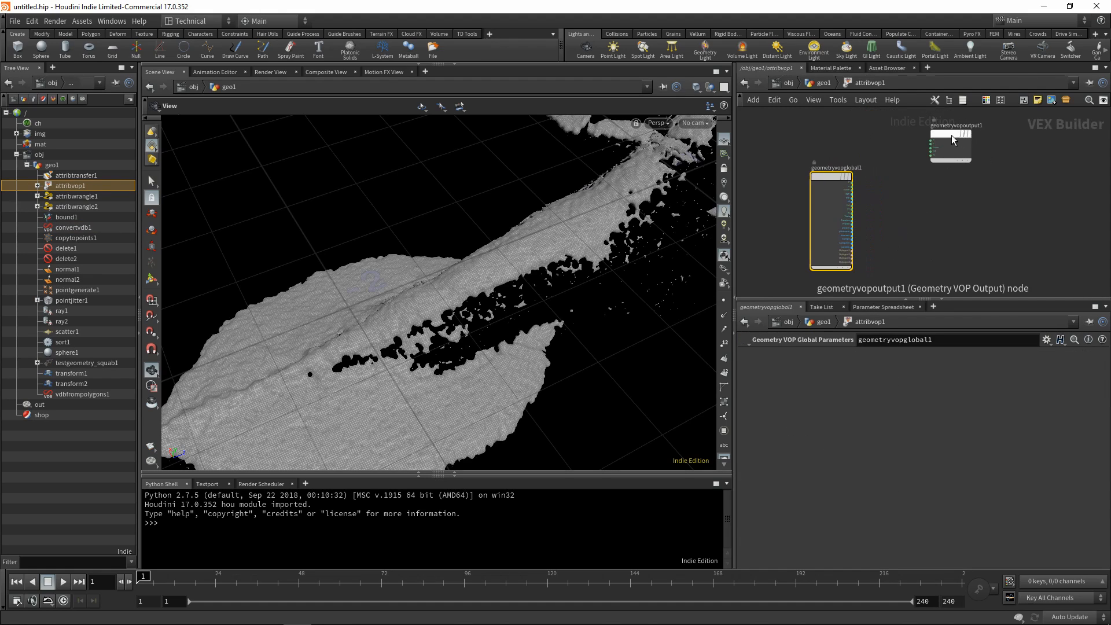
# Add a Curl Noise node beside geometryvopglobal1 inside the Attribute VOP.
pyautogui.press('Tab')
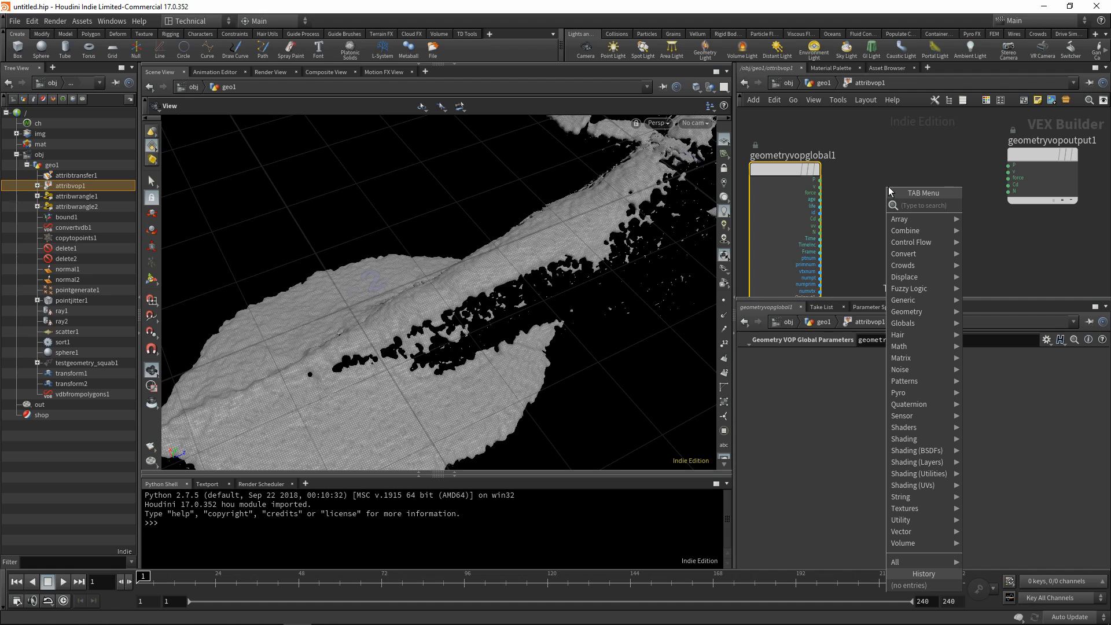
pyautogui.write('cur')
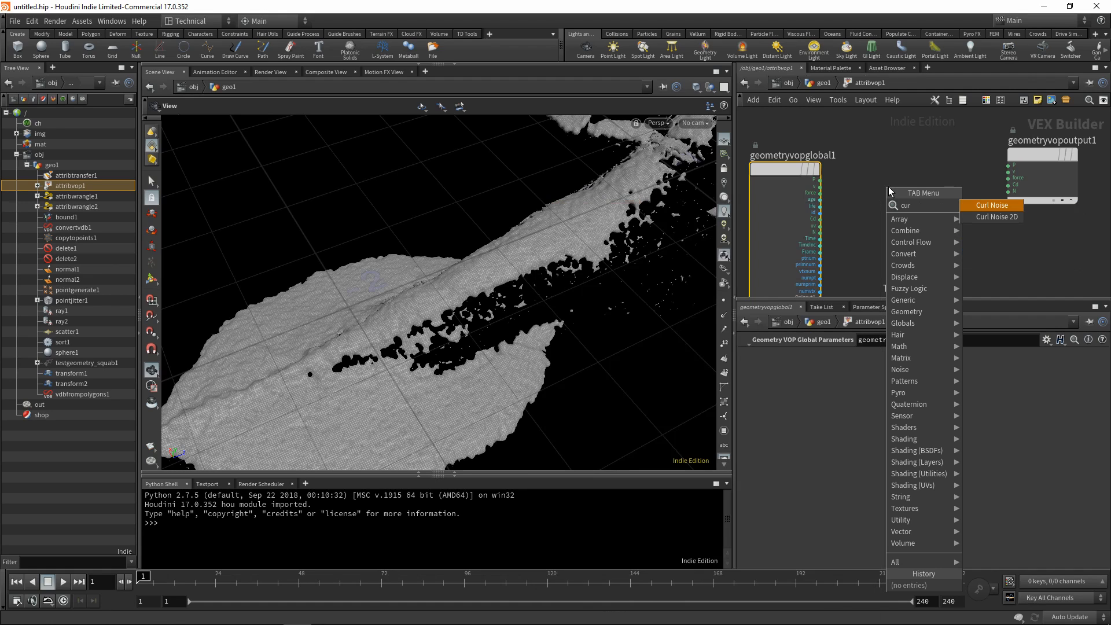
pyautogui.click(978, 208)
pyautogui.click(893, 240)
# Place an Add node between curlnoise1 and geometryvopoutput1, and space out the nodes for wiring.
pyautogui.press('Tab')
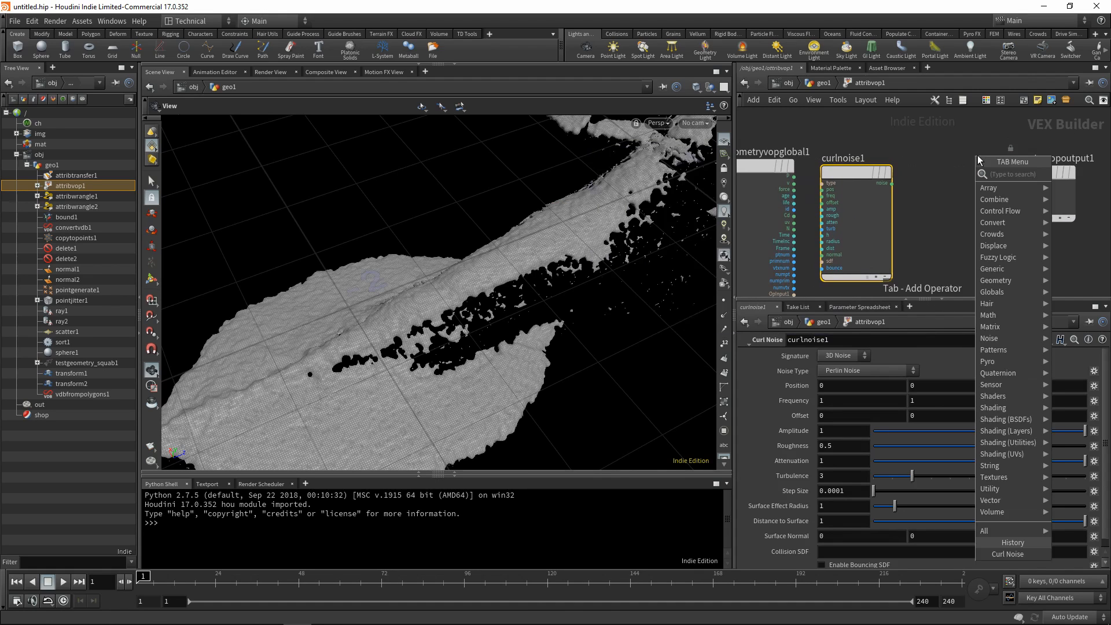
pyautogui.press('Return')
pyautogui.click(947, 152)
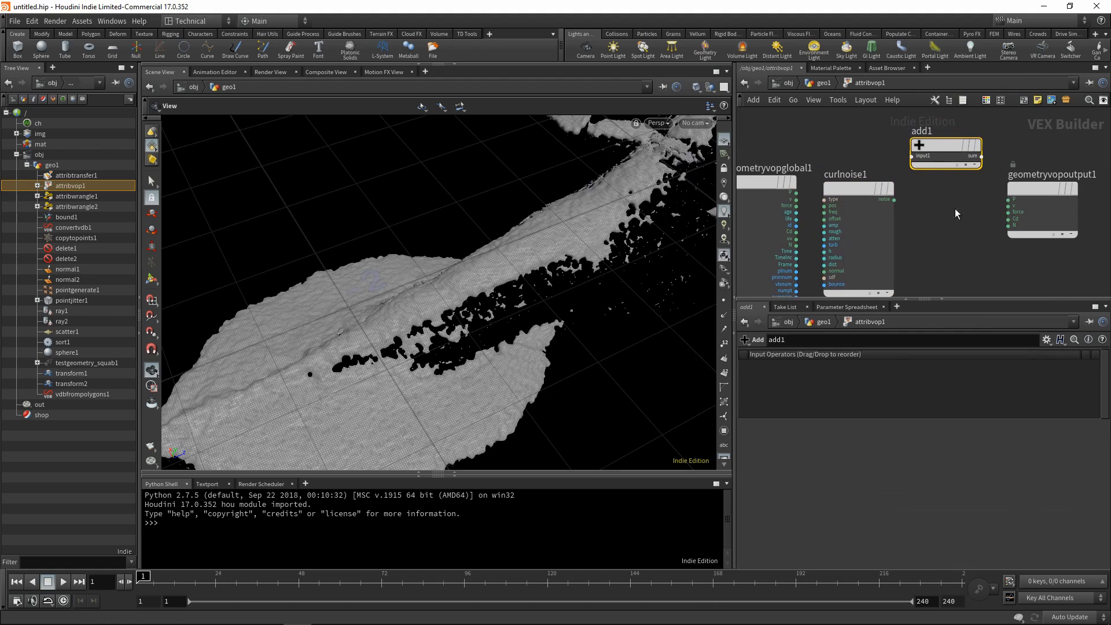
pyautogui.moveTo(947, 146); pyautogui.dragTo(969, 147)
pyautogui.moveTo(861, 189); pyautogui.dragTo(865, 190)
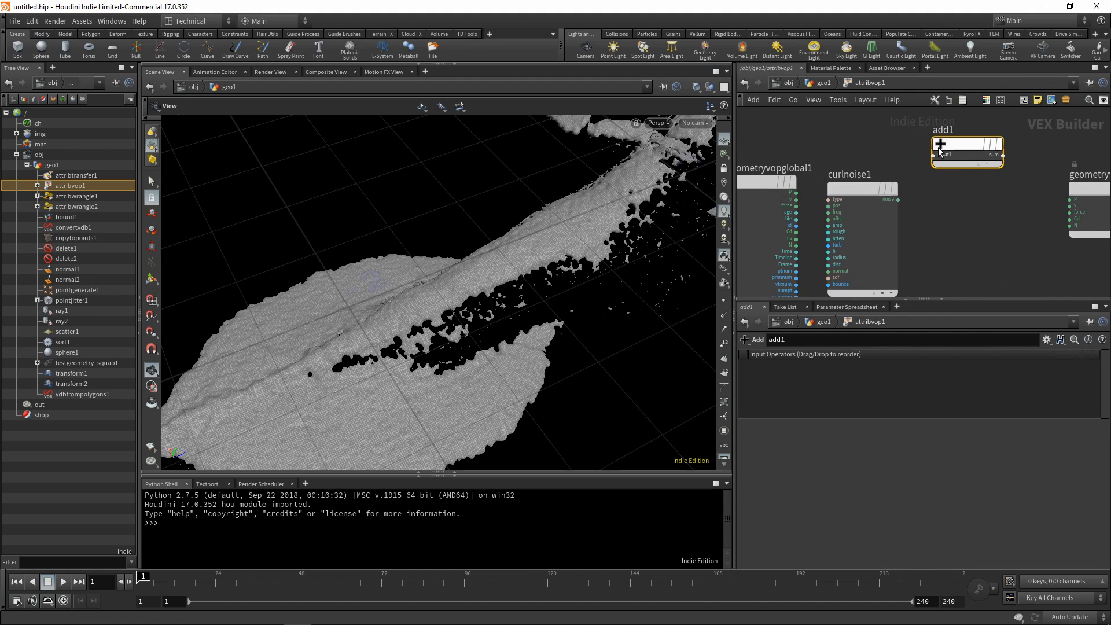
pyautogui.moveTo(958, 147); pyautogui.dragTo(970, 148)
pyautogui.moveTo(931, 204); pyautogui.dragTo(955, 204, button='middle')
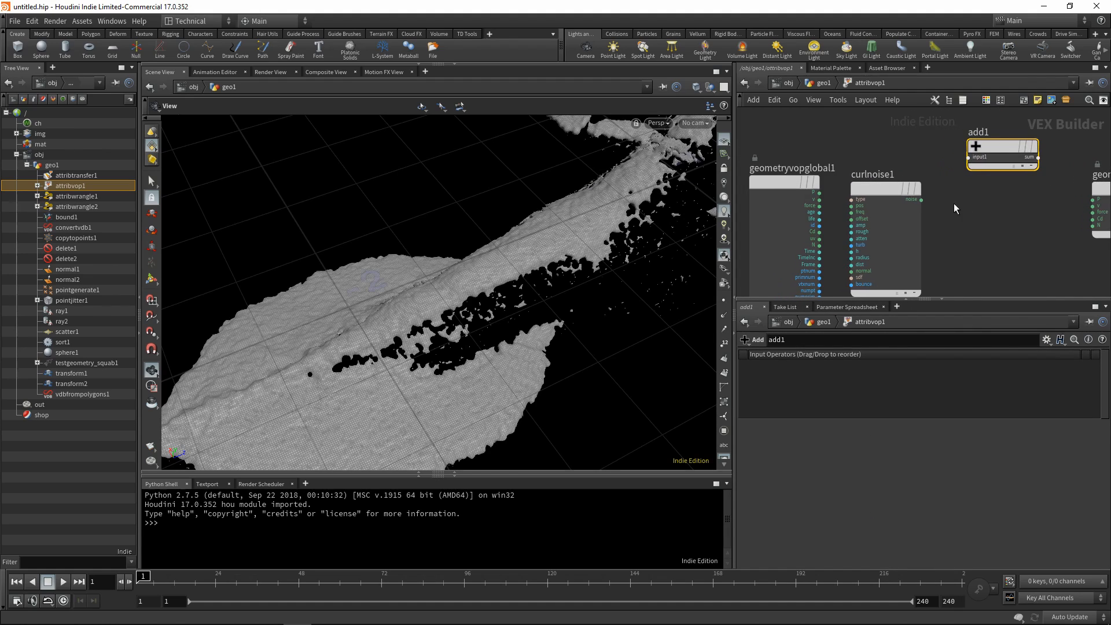
# Connect the P output of geometryvopglobal1 to the pos input of curlnoise1 and to input1 of add1.
pyautogui.click(818, 193)
pyautogui.click(867, 200)
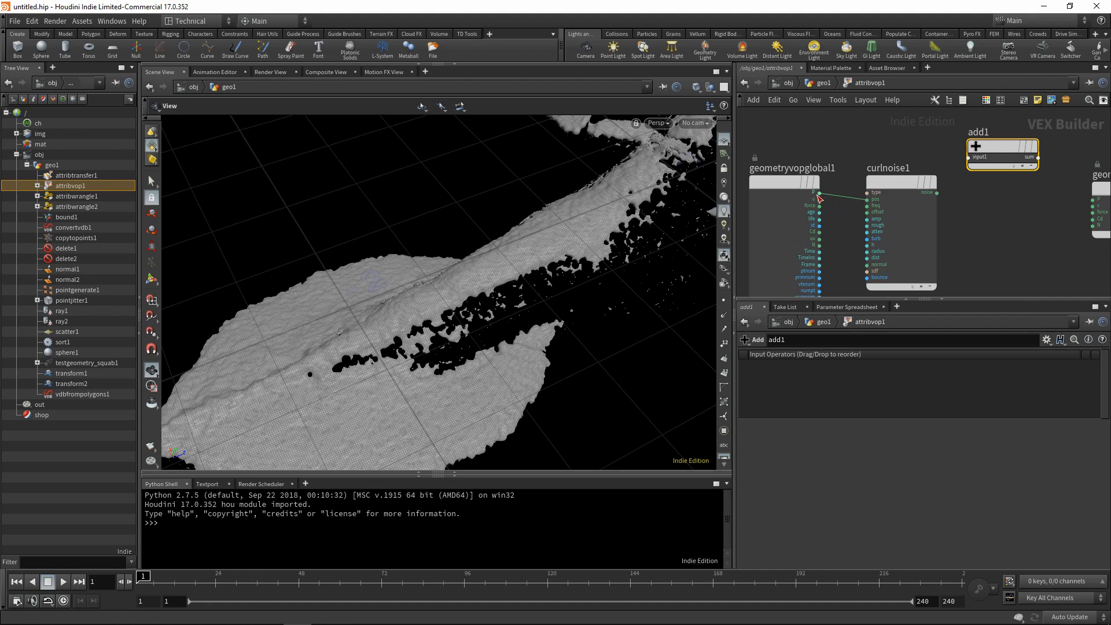
pyautogui.click(819, 194)
pyautogui.click(969, 157)
pyautogui.moveTo(906, 191); pyautogui.dragTo(909, 202)
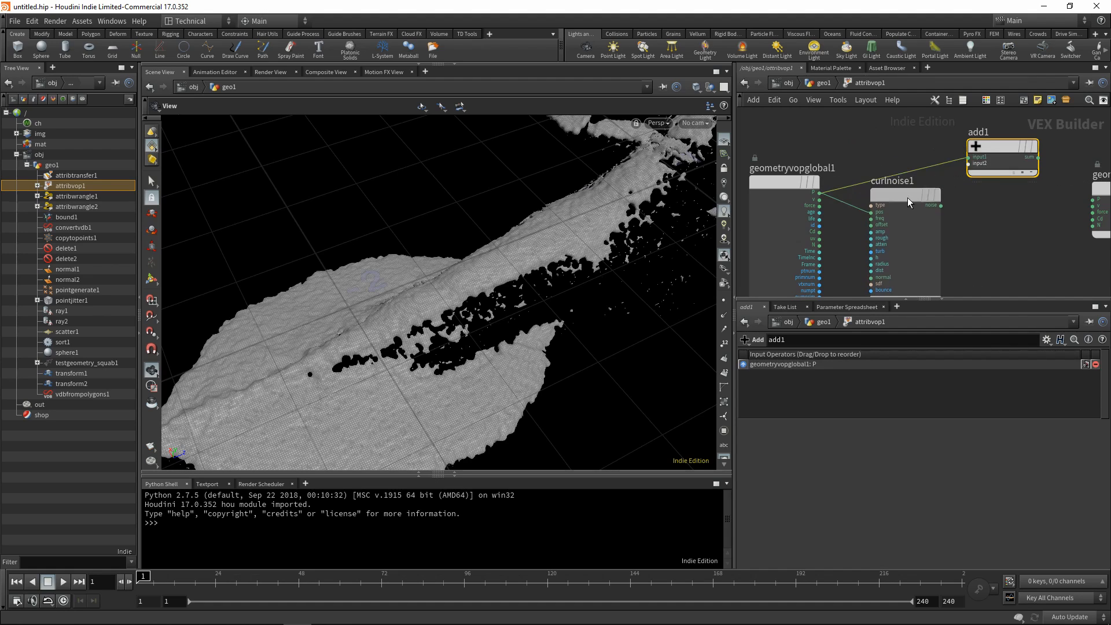
# Connect the curl noise output to input2 of add1, and the sum to P on geometryvopoutput1.
pyautogui.moveTo(971, 209); pyautogui.dragTo(923, 200, button='middle')
pyautogui.moveTo(851, 201)
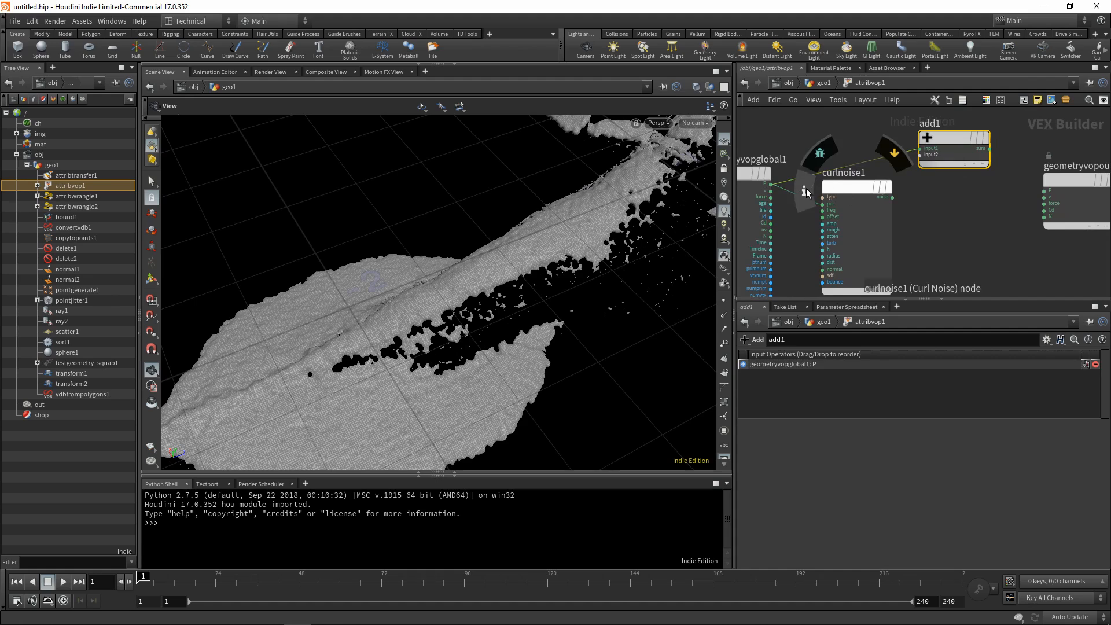
pyautogui.click(893, 197)
pyautogui.click(920, 154)
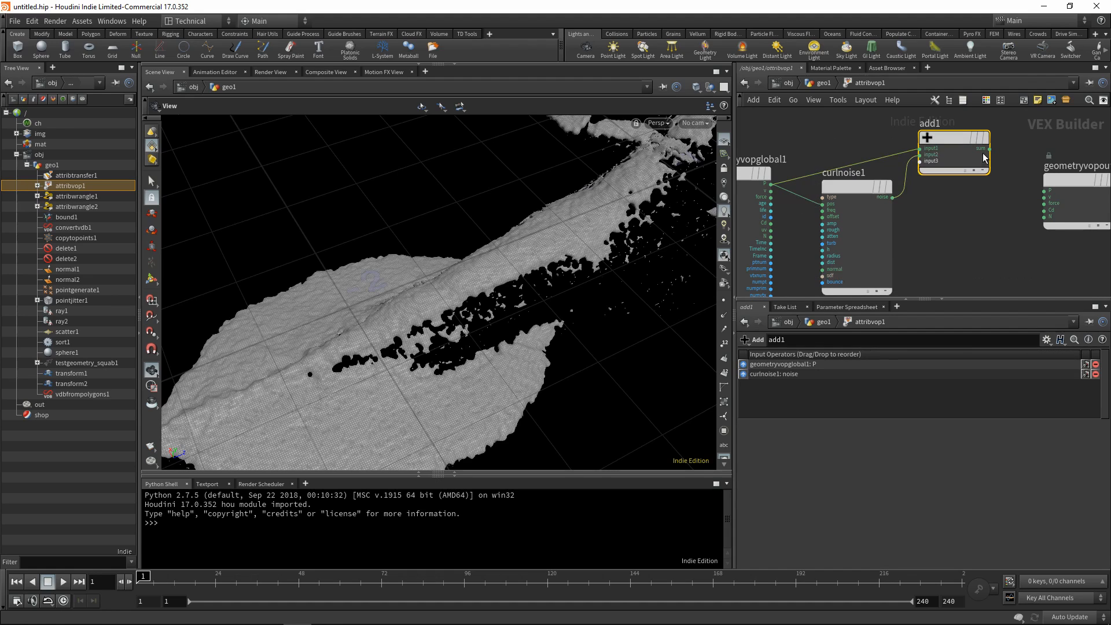
pyautogui.click(989, 149)
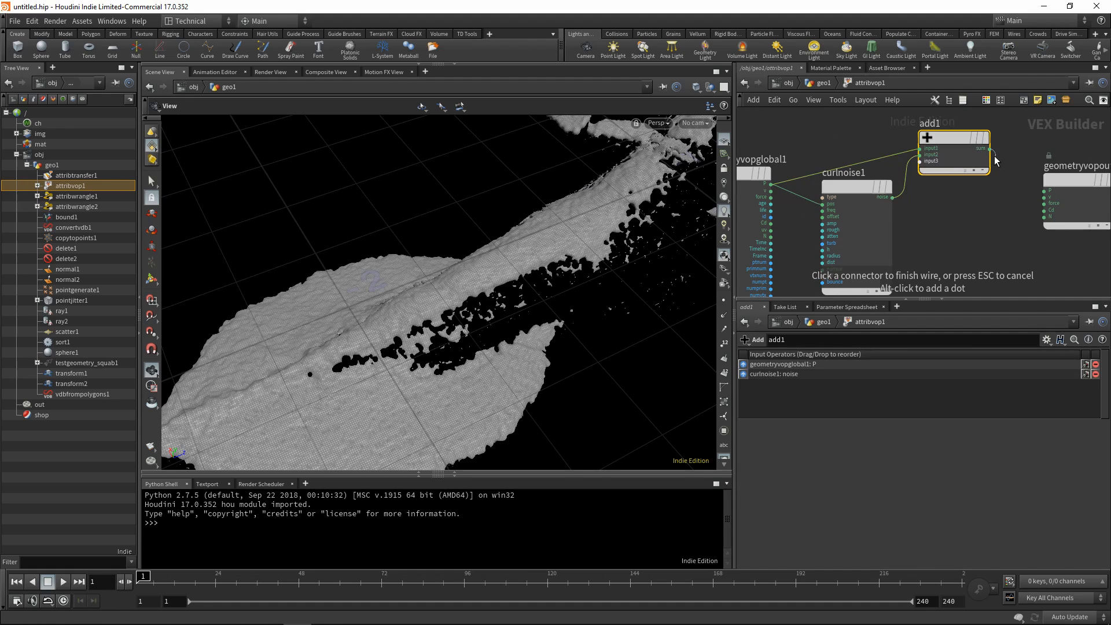
pyautogui.click(1033, 190)
pyautogui.moveTo(925, 238); pyautogui.dragTo(962, 251, button='middle')
pyautogui.moveTo(429, 224); pyautogui.dragTo(819, 218, button='right')
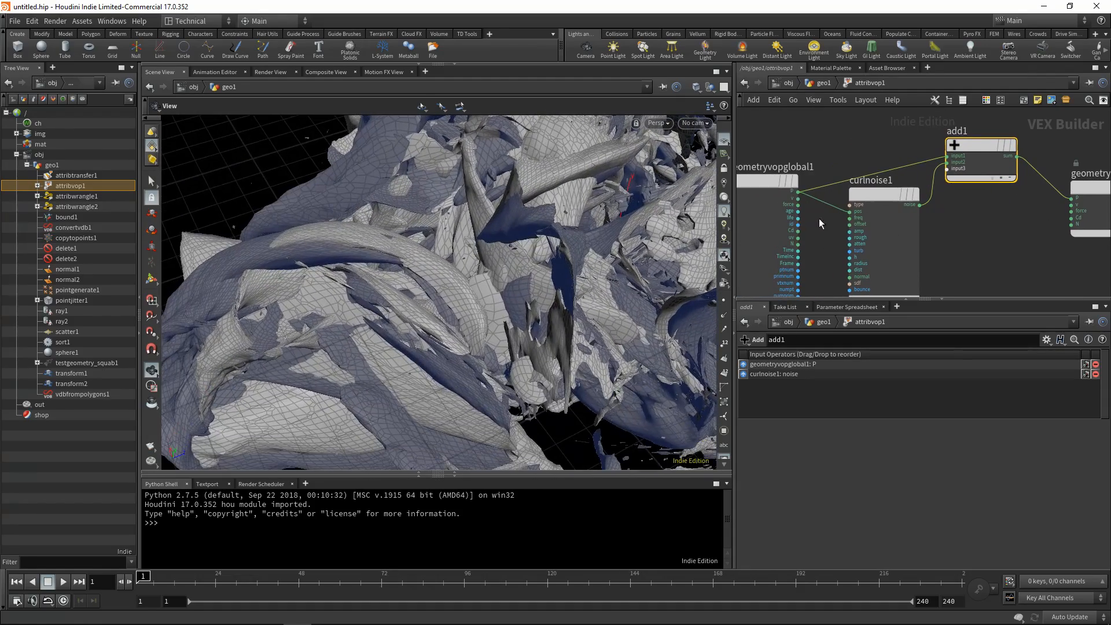
# Set the amplitude of curlnoise1 to 0.00005.
pyautogui.click(873, 200)
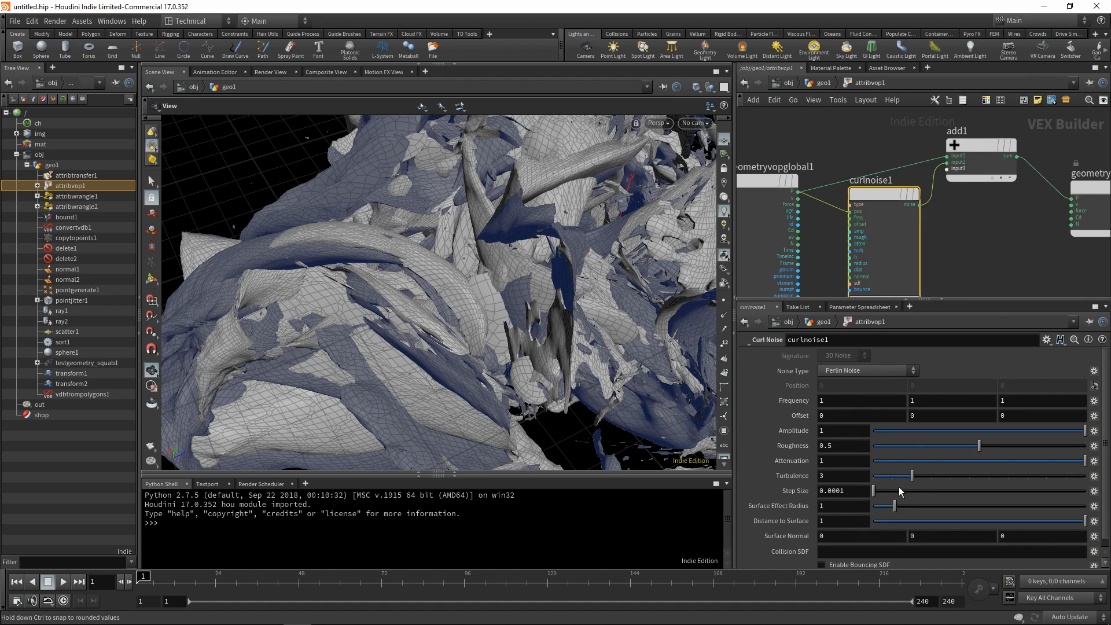
pyautogui.doubleClick(841, 435)
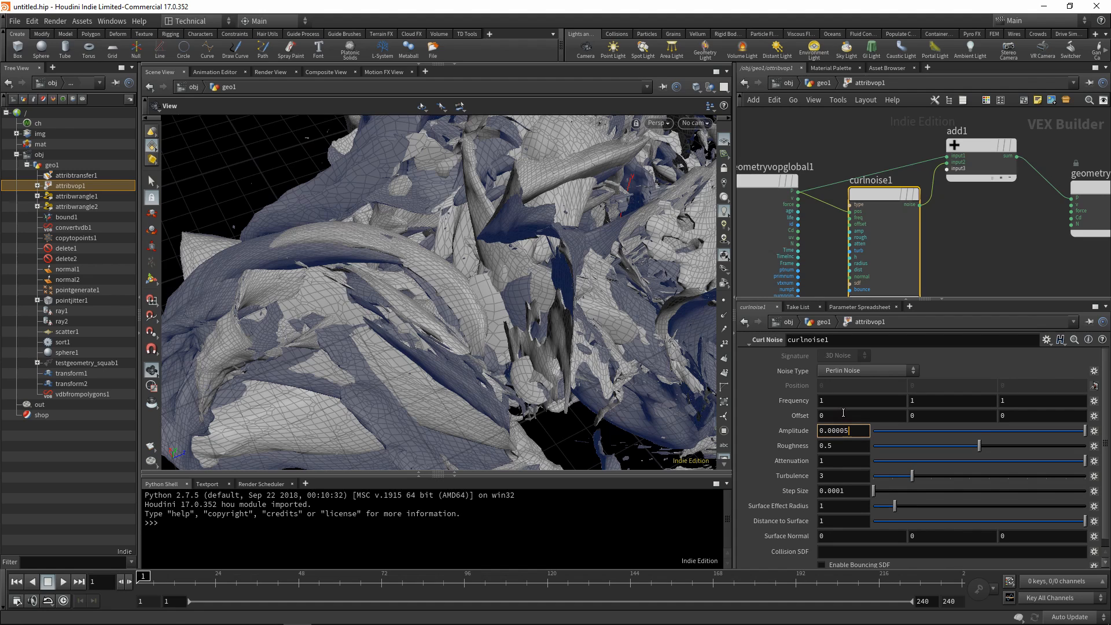
pyautogui.press('Return')
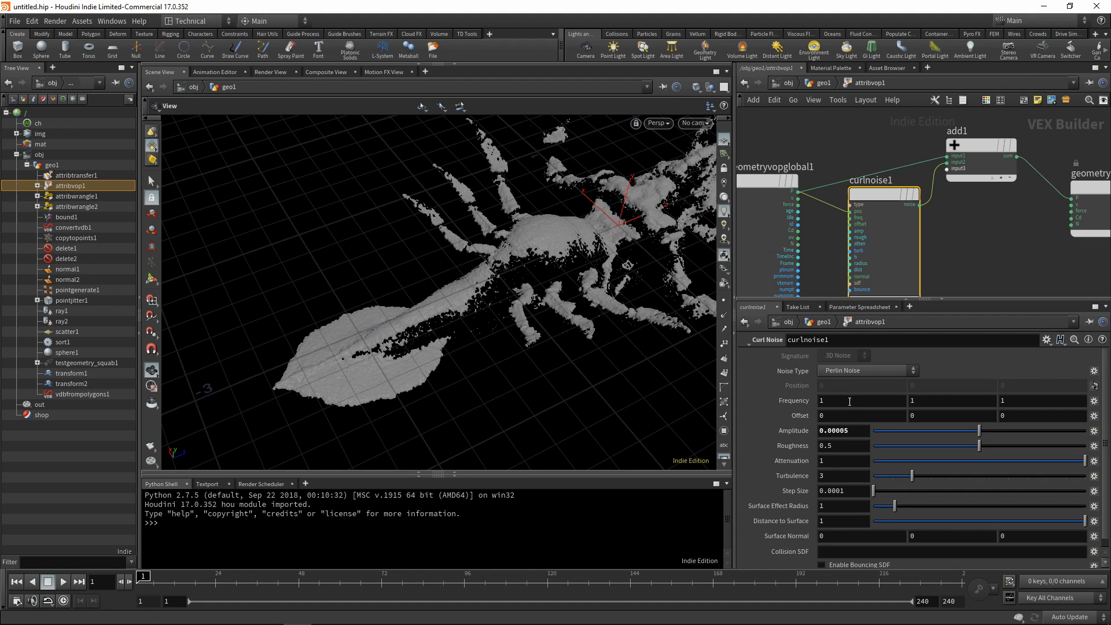
# Set all three frequency components of curlnoise1 to 50.
pyautogui.doubleClick(831, 404)
pyautogui.click(932, 402)
pyautogui.write('50')
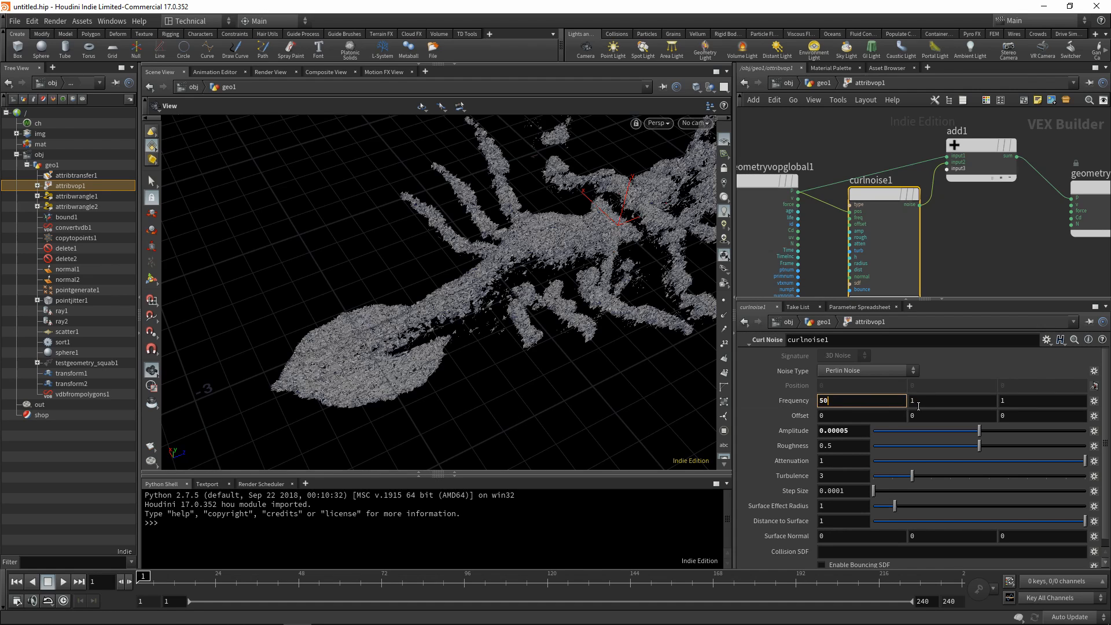
pyautogui.click(936, 403)
pyautogui.press('BackSpace')
pyautogui.write('50')
pyautogui.press('Return')
pyautogui.click(1015, 400)
pyautogui.press('BackSpace')
pyautogui.write('50')
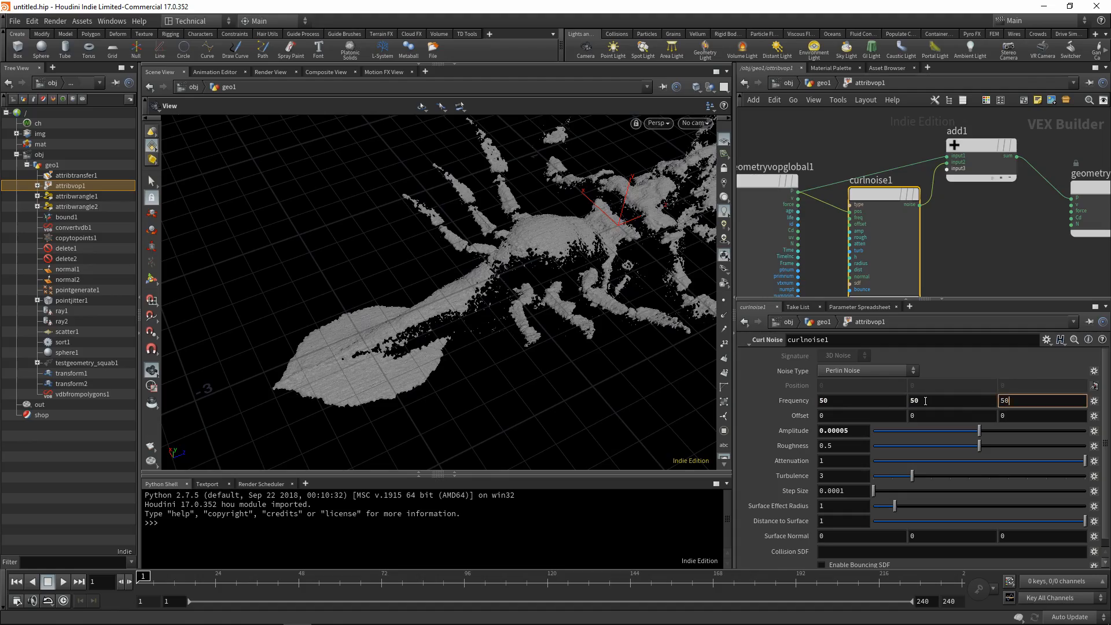
pyautogui.press('Return')
# Lower the amplitude of curlnoise1 to 0.000025 and check the displaced surface up close.
pyautogui.scroll(10, 556, 243)
pyautogui.moveTo(544, 247); pyautogui.dragTo(390, 325)
pyautogui.scroll(4, 390, 325)
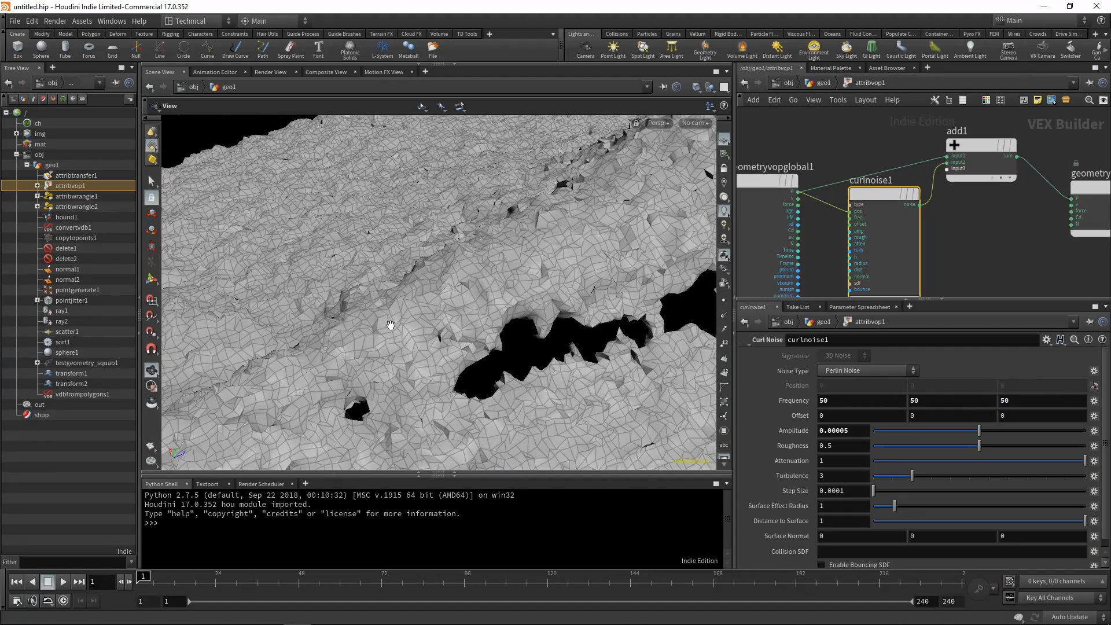
pyautogui.scroll(-10, 390, 325)
pyautogui.scroll(10, 393, 333)
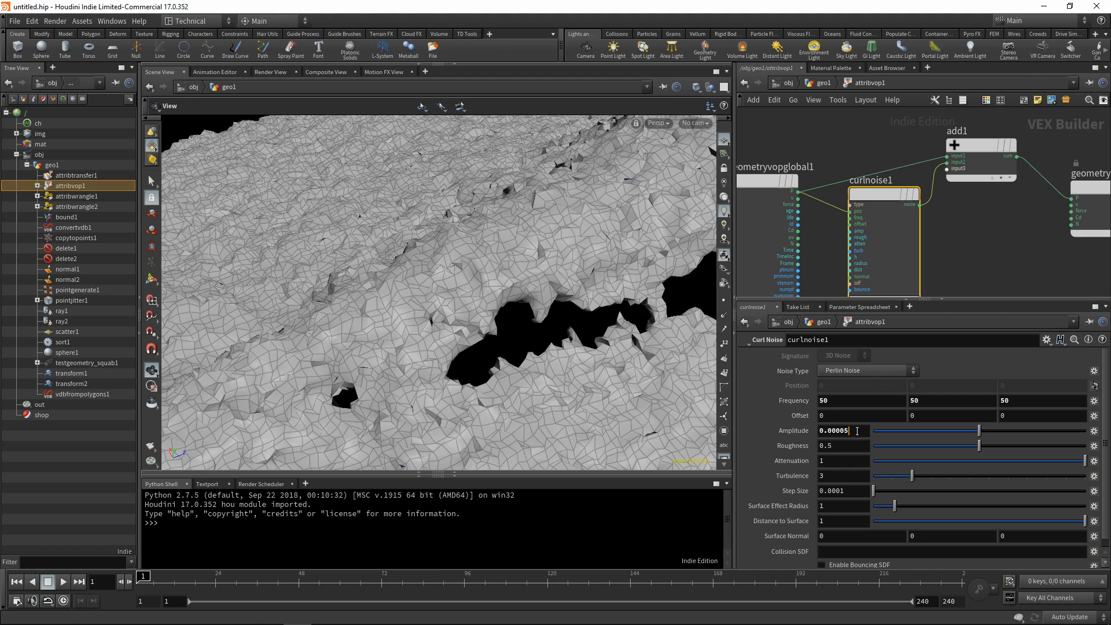
pyautogui.click(845, 428)
pyautogui.press('Return')
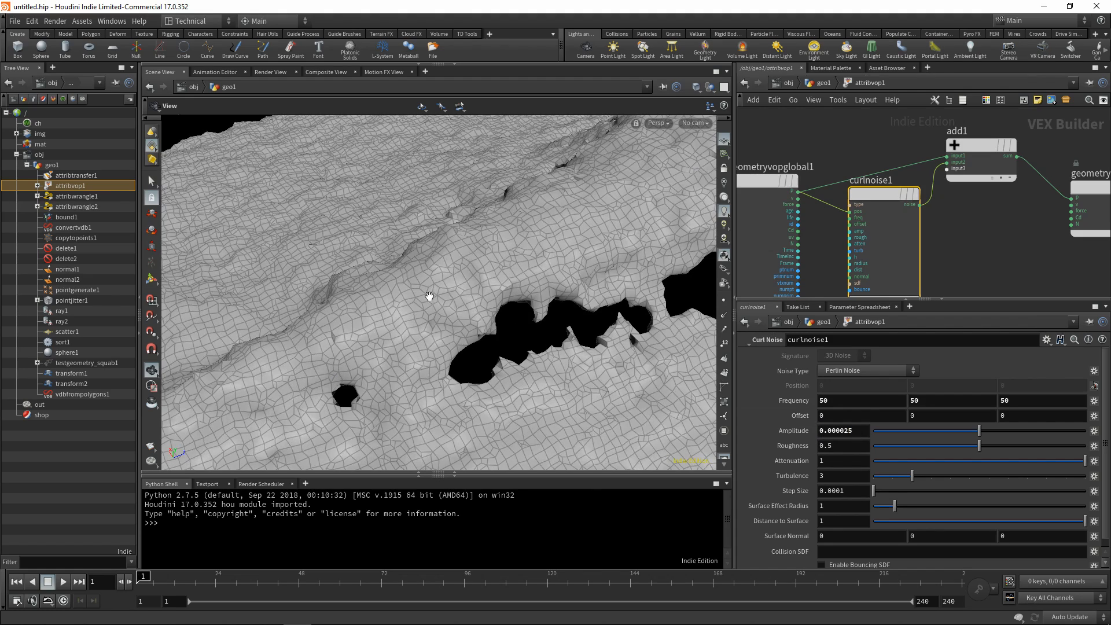
pyautogui.scroll(-10, 430, 296)
pyautogui.scroll(10, 471, 315)
pyautogui.scroll(-5, 486, 362)
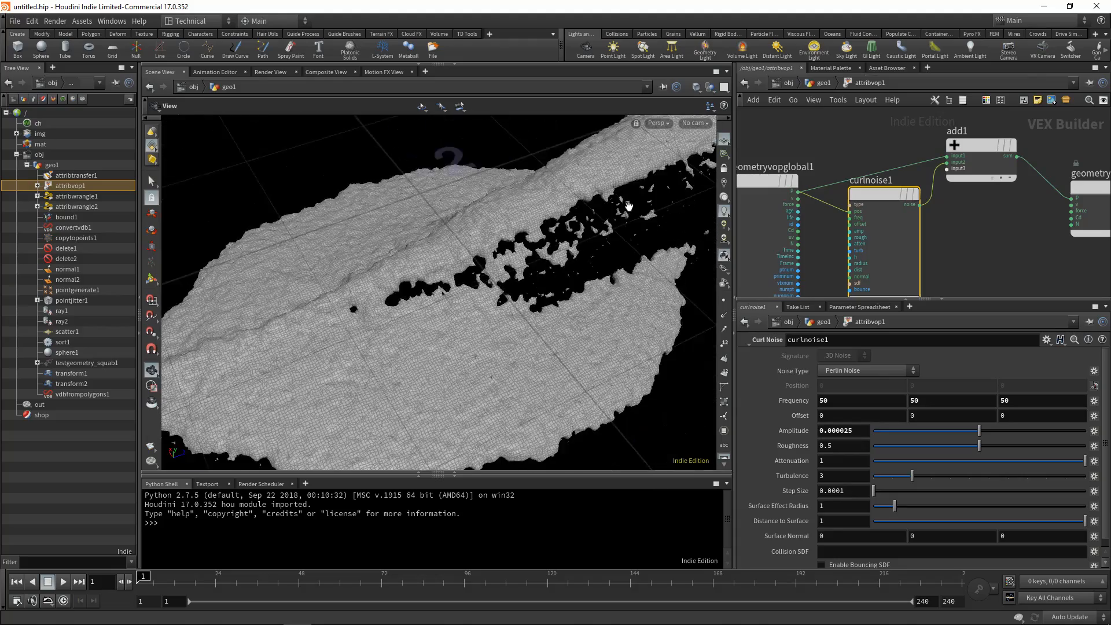
pyautogui.moveTo(628, 206); pyautogui.dragTo(505, 306)
pyautogui.scroll(-4, 489, 330)
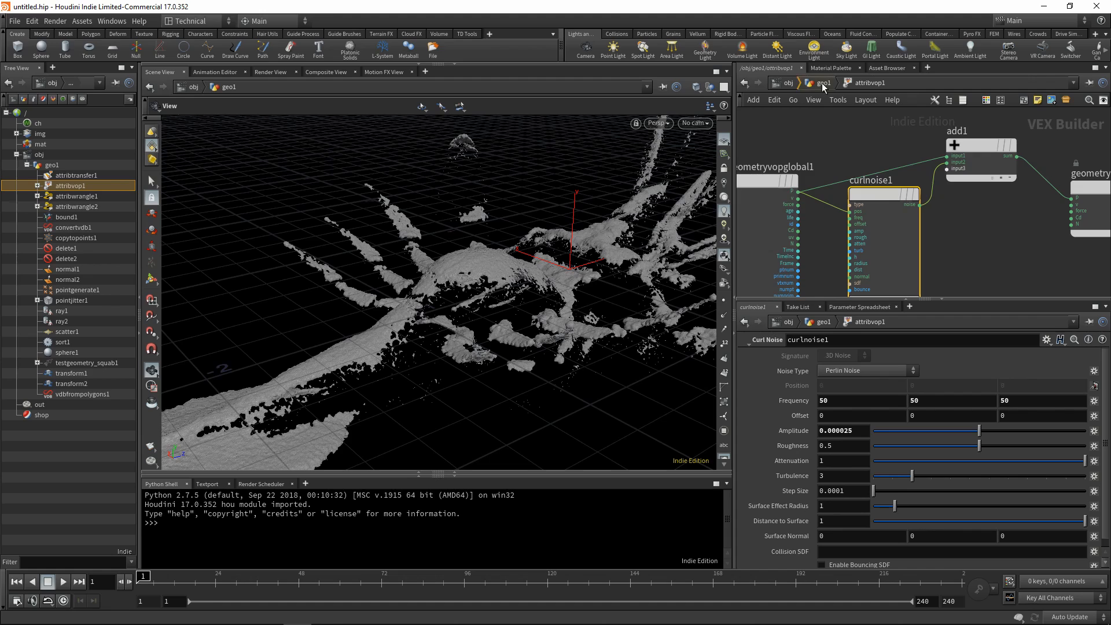
# Return to the geo1 network and add a Merge node fed by attribvop1.
pyautogui.click(822, 85)
pyautogui.press('Tab')
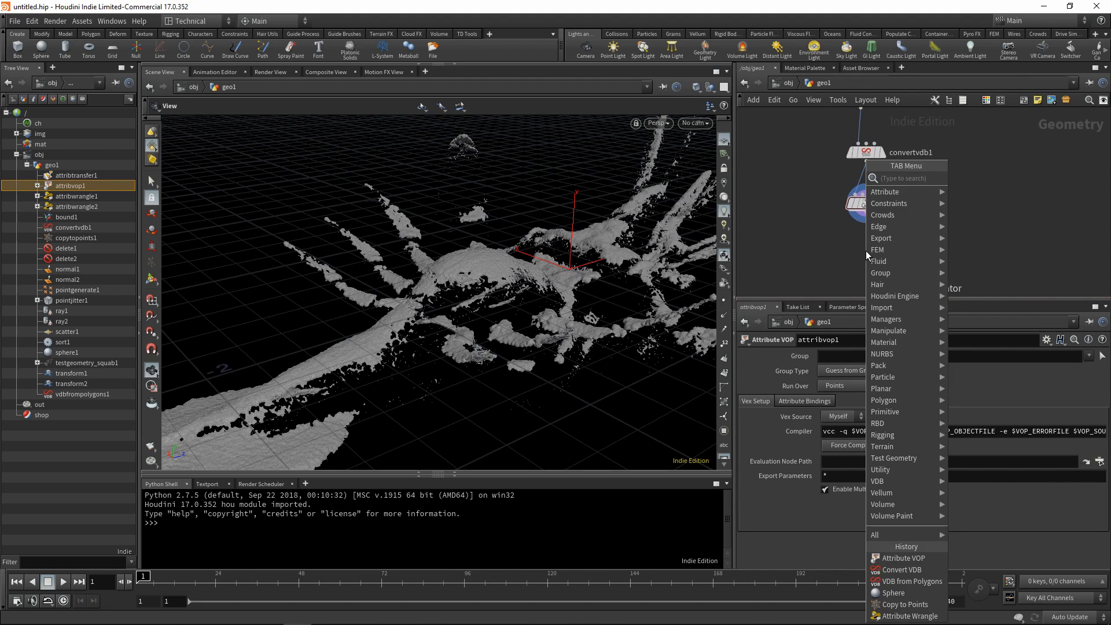
pyautogui.write('merge')
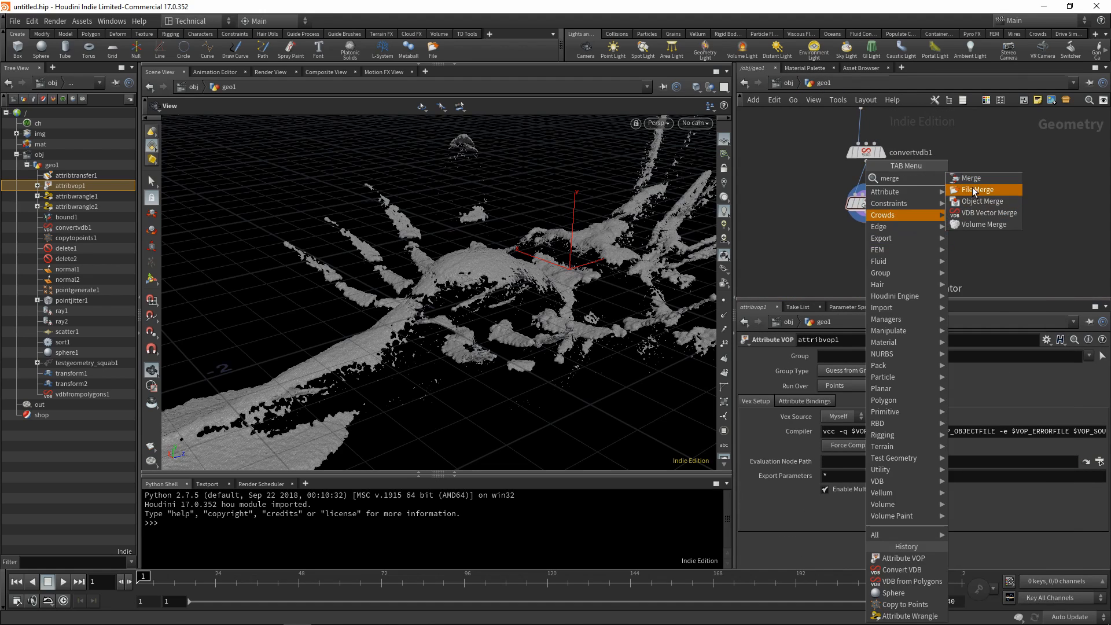
pyautogui.click(976, 185)
pyautogui.click(873, 255)
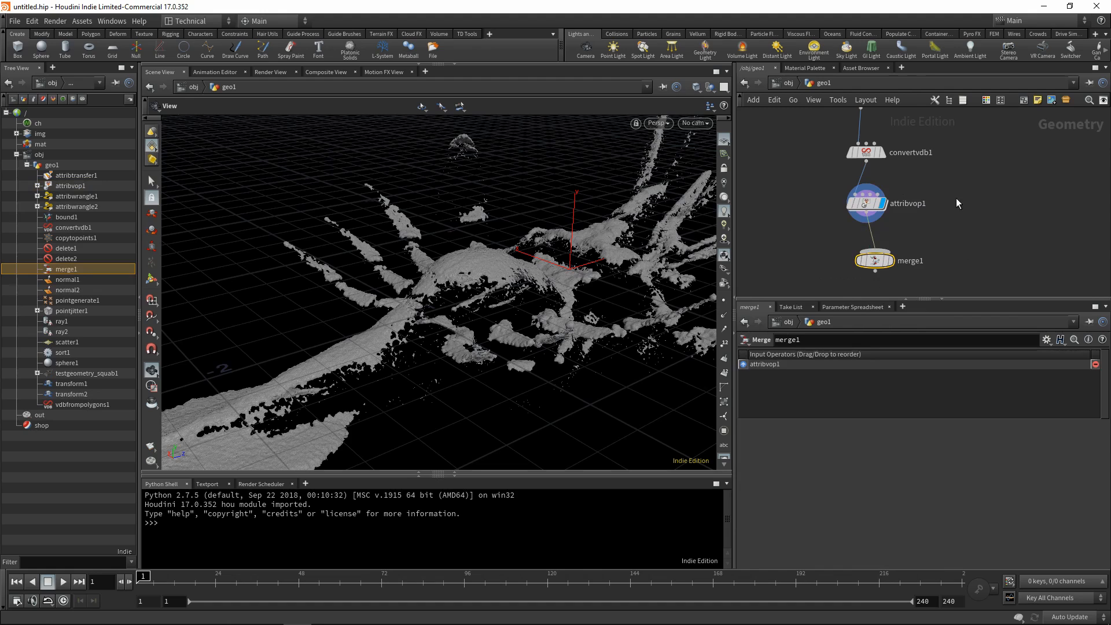
# Wire the output of transform1 into merge1 as a second input and display merge1.
pyautogui.press('h')
pyautogui.scroll(-5, 925, 221)
pyautogui.moveTo(936, 172); pyautogui.dragTo(905, 226, button='middle')
pyautogui.moveTo(901, 130); pyautogui.dragTo(883, 240, button='middle')
pyautogui.scroll(9, 868, 233)
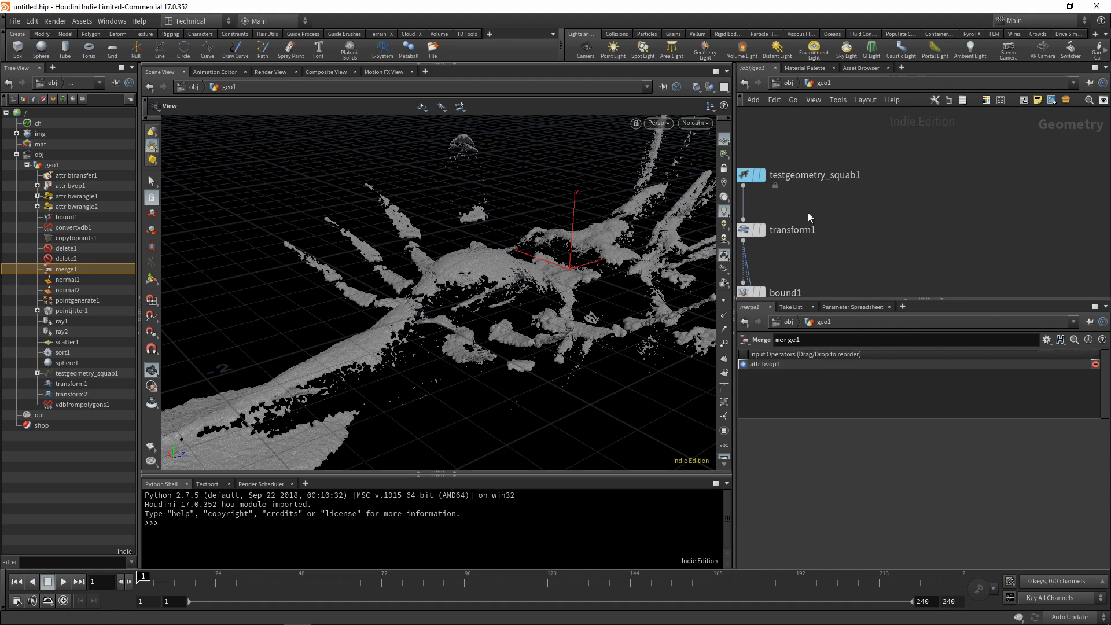
pyautogui.moveTo(828, 218); pyautogui.dragTo(866, 183, button='middle')
pyautogui.click(782, 206)
pyautogui.moveTo(940, 271)
pyautogui.mouseDown(button='middle')
pyautogui.moveTo(968, 122)
pyautogui.moveTo(938, 113)
pyautogui.moveTo(958, 115)
pyautogui.mouseUp(button='middle')
pyautogui.moveTo(963, 249); pyautogui.dragTo(955, 116, button='middle')
pyautogui.moveTo(948, 249); pyautogui.dragTo(947, 119, button='middle')
pyautogui.moveTo(957, 214); pyautogui.dragTo(958, 122, button='middle')
pyautogui.moveTo(939, 242); pyautogui.dragTo(925, 204, button='middle')
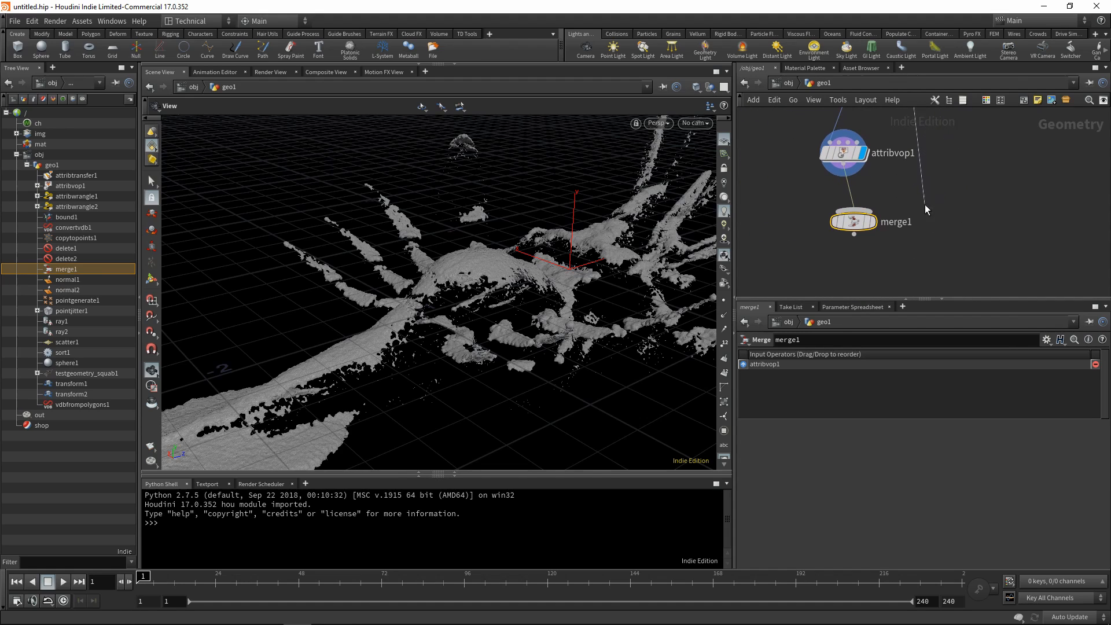
pyautogui.click(862, 211)
pyautogui.click(869, 221)
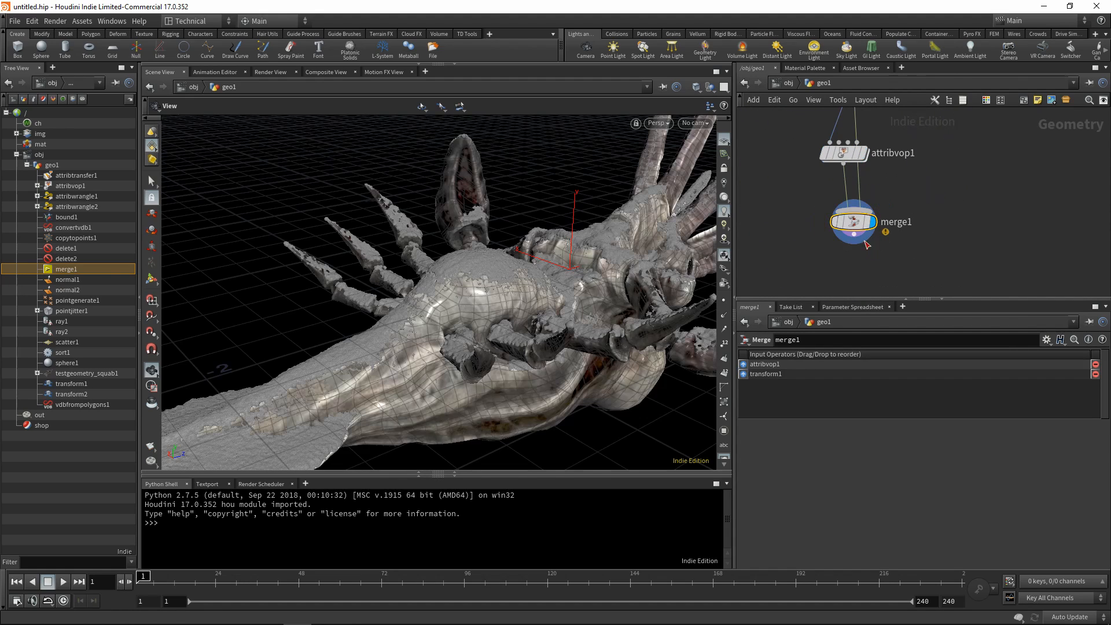
# Add a Normal node after merge1, display it, and view the merged creature from several angles.
pyautogui.moveTo(871, 283); pyautogui.dragTo(872, 230, button='middle')
pyautogui.press('Tab')
pyautogui.write('nor')
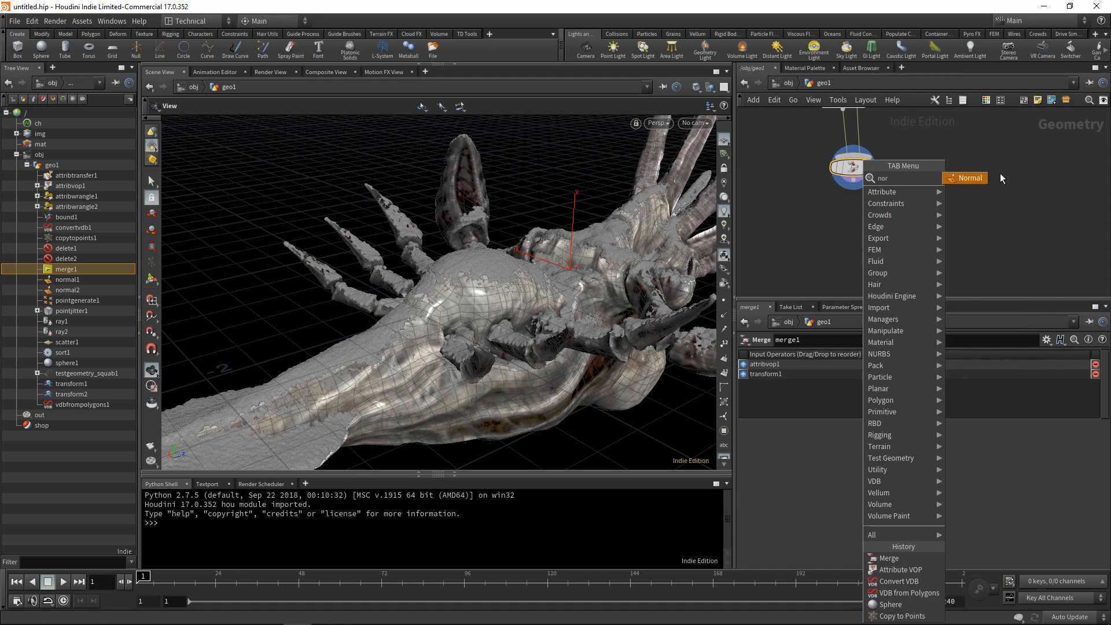
pyautogui.press('Return')
pyautogui.click(873, 226)
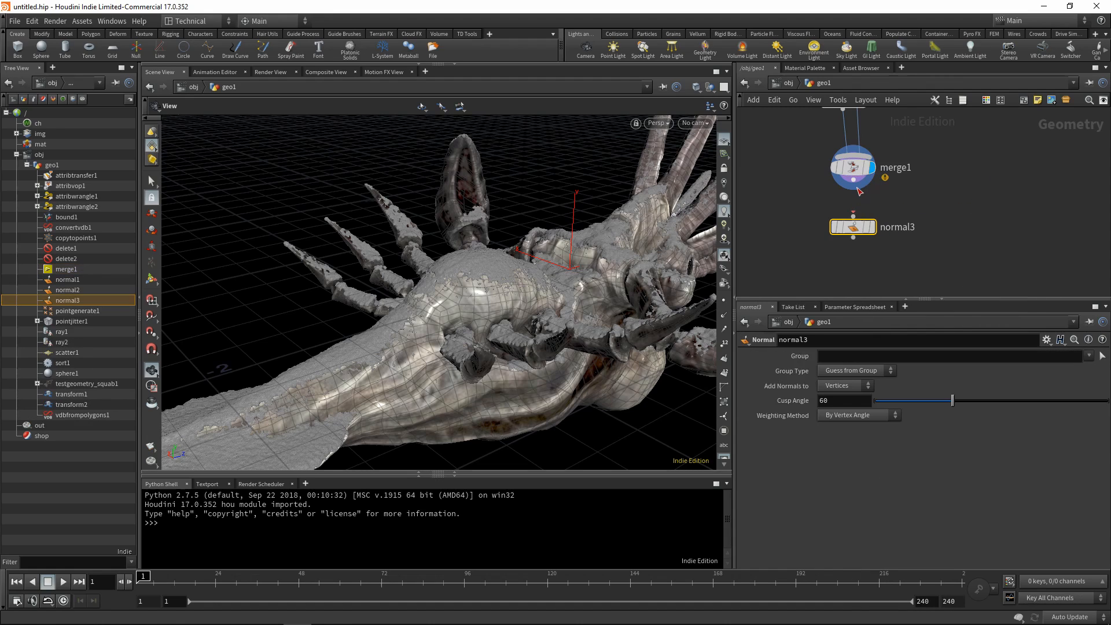
pyautogui.click(871, 230)
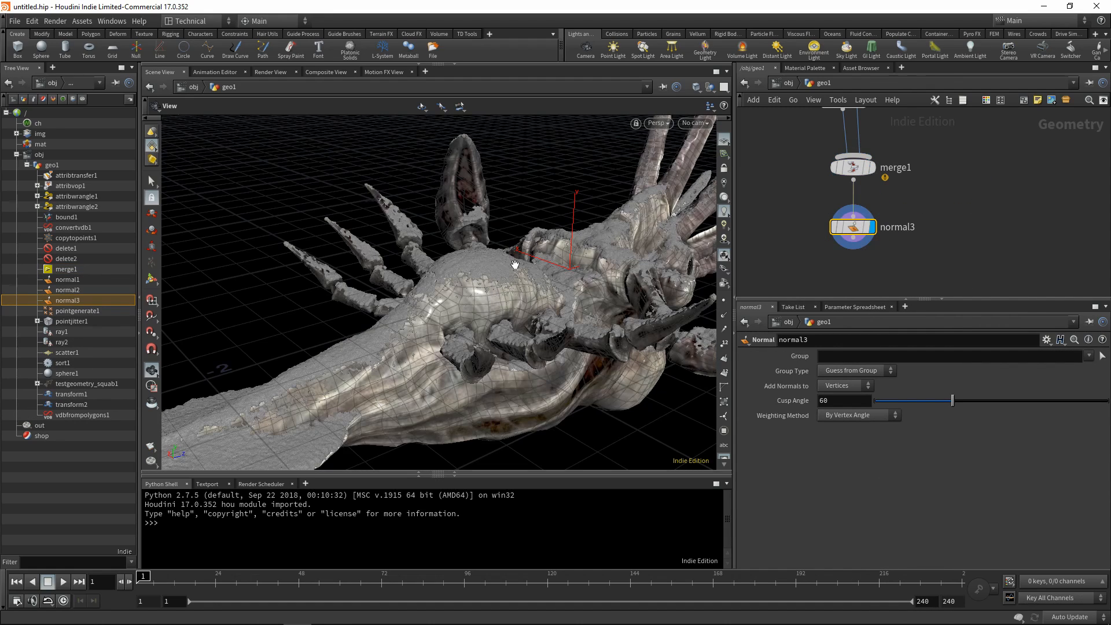
pyautogui.moveTo(515, 264)
pyautogui.mouseDown()
pyautogui.moveTo(524, 362)
pyautogui.moveTo(485, 220)
pyautogui.moveTo(598, 219)
pyautogui.moveTo(653, 327)
pyautogui.moveTo(485, 256)
pyautogui.moveTo(566, 194)
pyautogui.moveTo(384, 218)
pyautogui.moveTo(480, 324)
pyautogui.moveTo(523, 397)
pyautogui.moveTo(515, 359)
pyautogui.moveTo(528, 241)
pyautogui.moveTo(555, 203)
pyautogui.mouseUp()
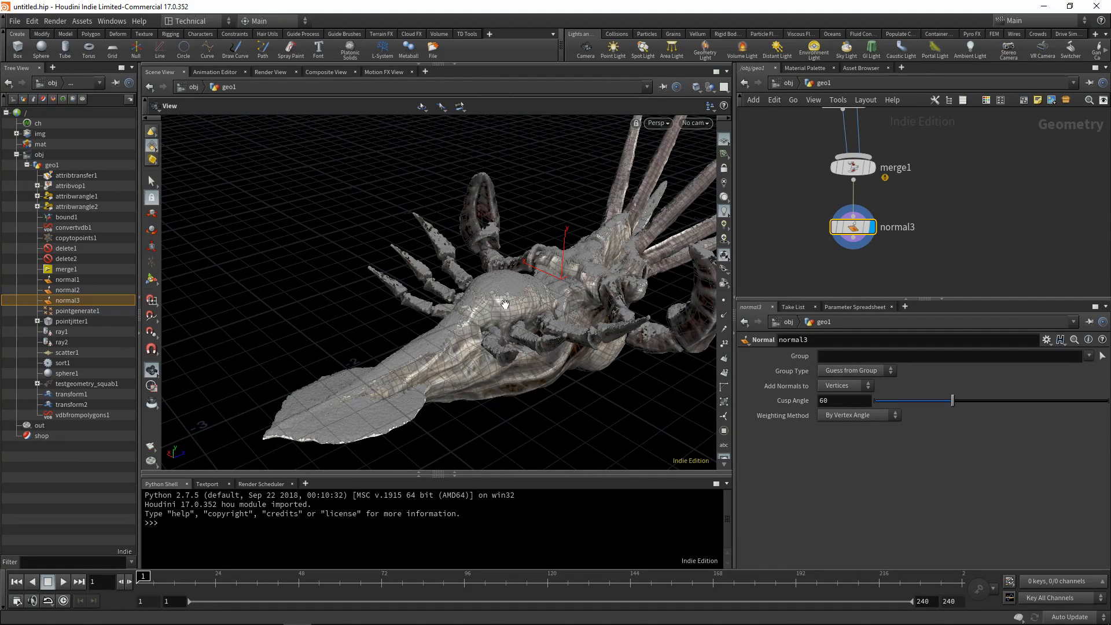
pyautogui.moveTo(468, 242); pyautogui.dragTo(580, 293)
pyautogui.moveTo(676, 209); pyautogui.dragTo(612, 228)
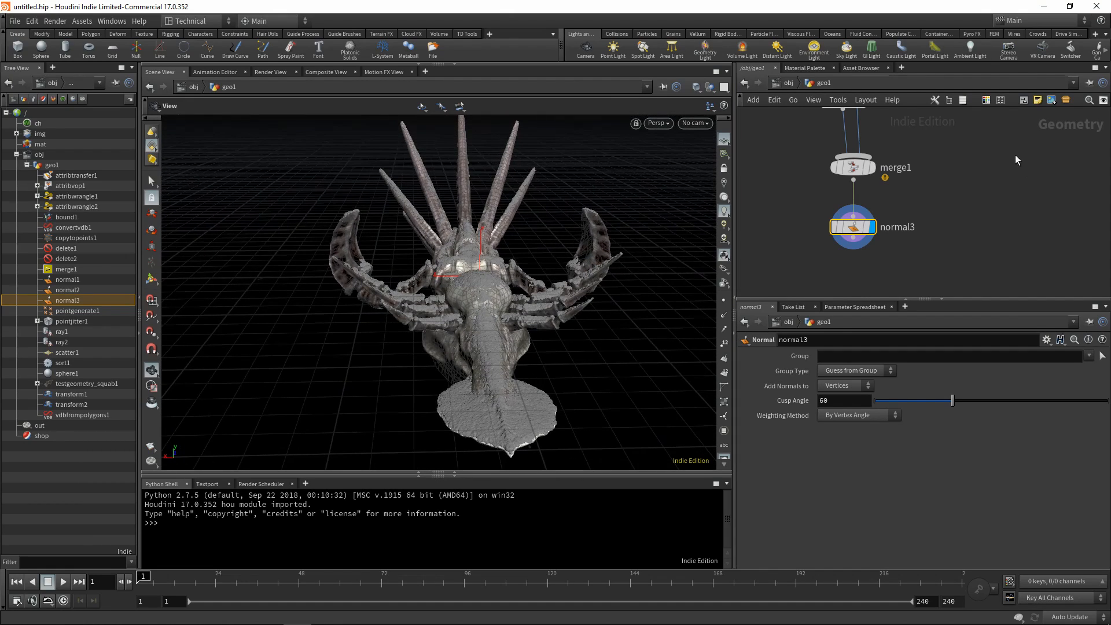
# Display attribwrangle2 and copy its Direction parameter.
pyautogui.click(886, 248)
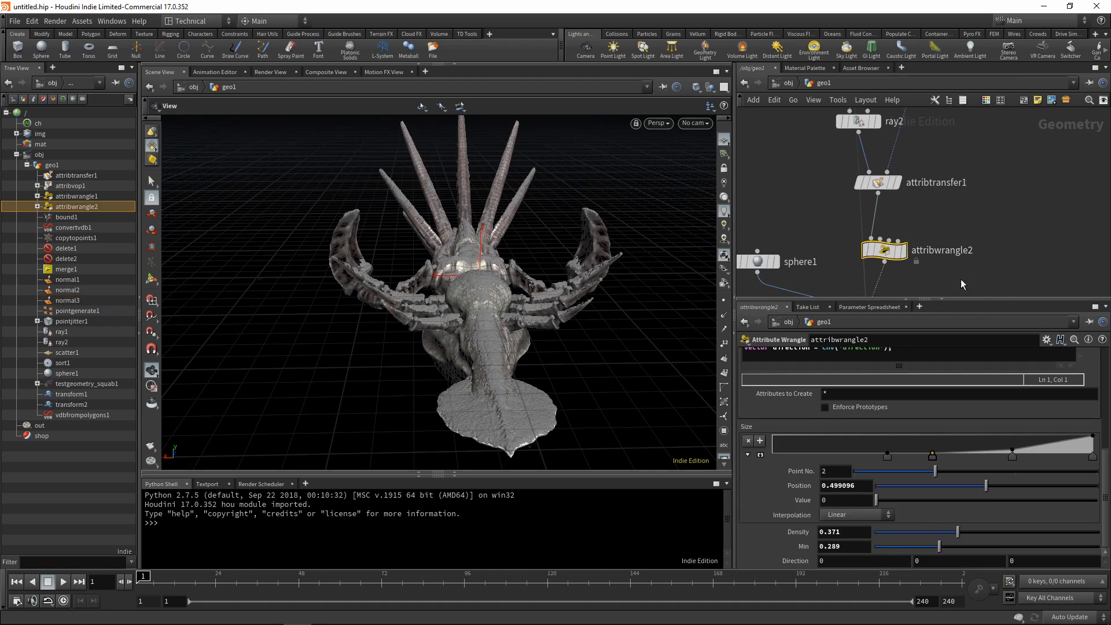
pyautogui.moveTo(977, 276); pyautogui.dragTo(960, 215, button='middle')
pyautogui.scroll(3, 824, 444)
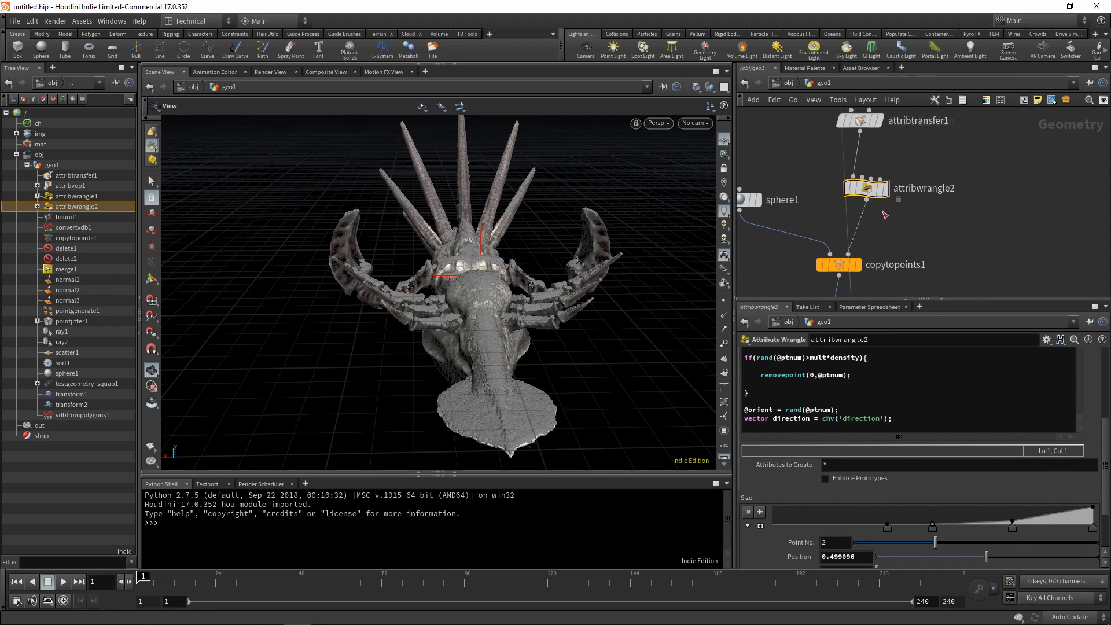
pyautogui.click(890, 190)
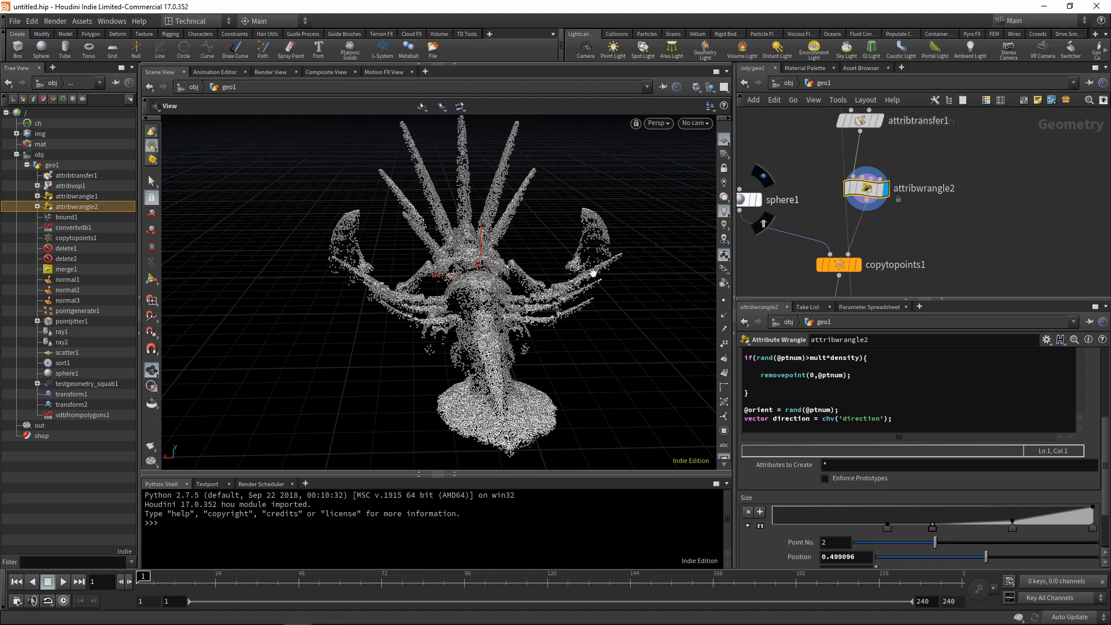
pyautogui.moveTo(596, 234); pyautogui.dragTo(593, 274)
pyautogui.scroll(-3, 839, 537)
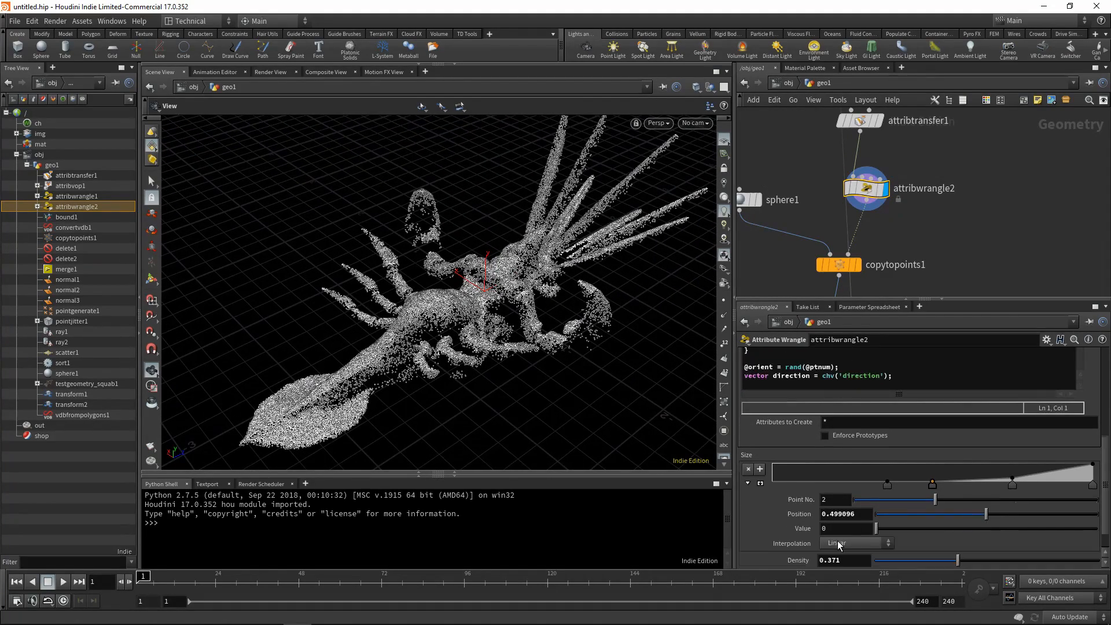
pyautogui.rightClick(801, 564)
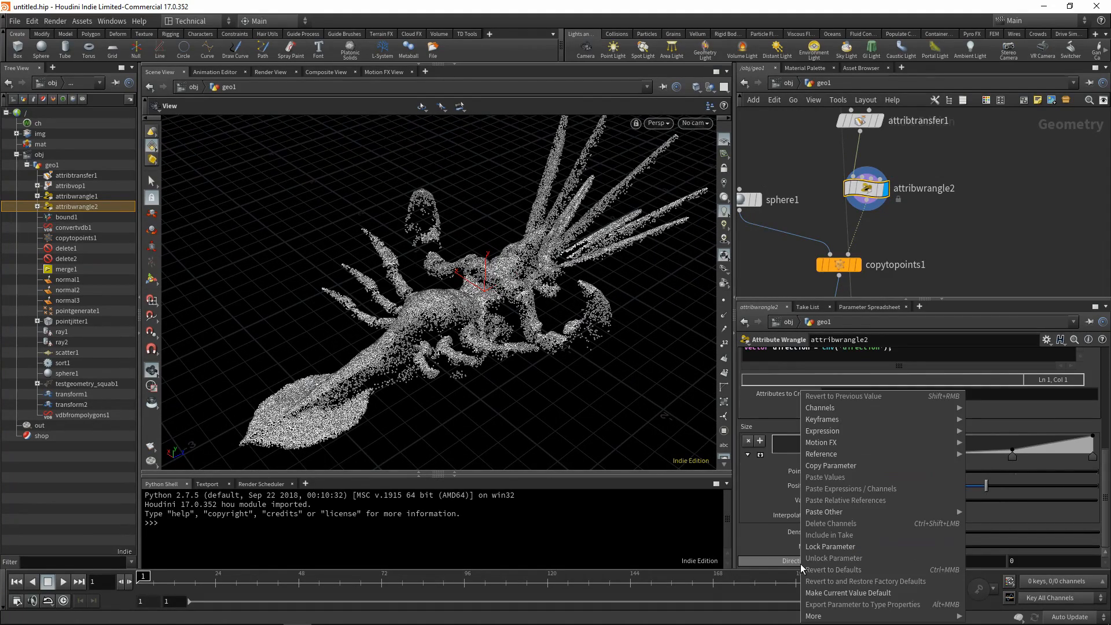
pyautogui.click(822, 466)
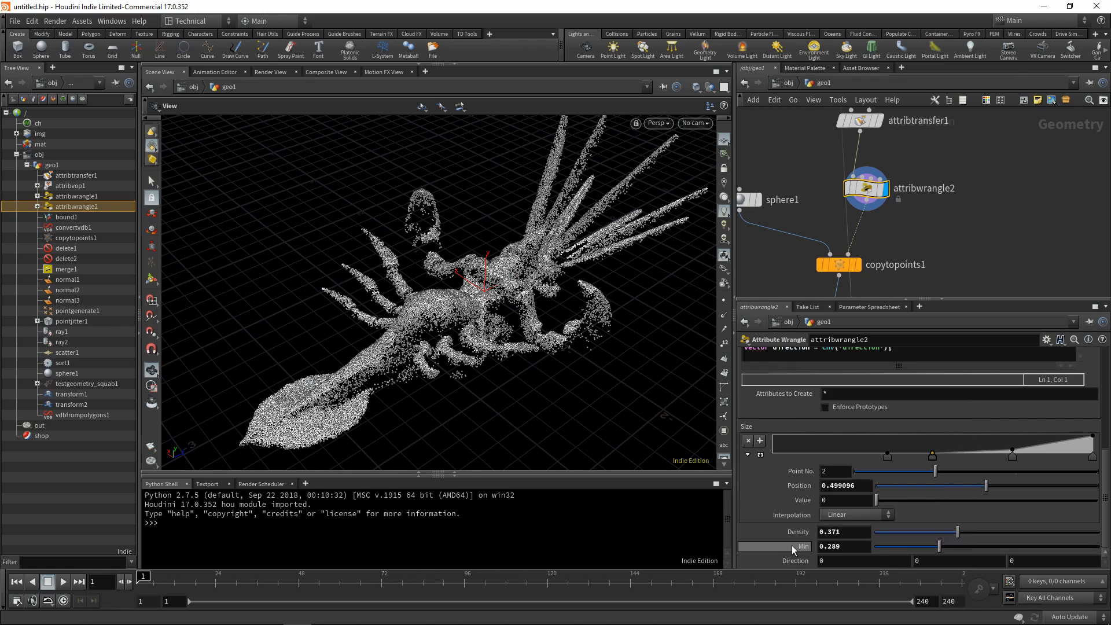
# Paste the copied Direction parameter as relative references into the Rotate values of transform2.
pyautogui.scroll(-5, 942, 228)
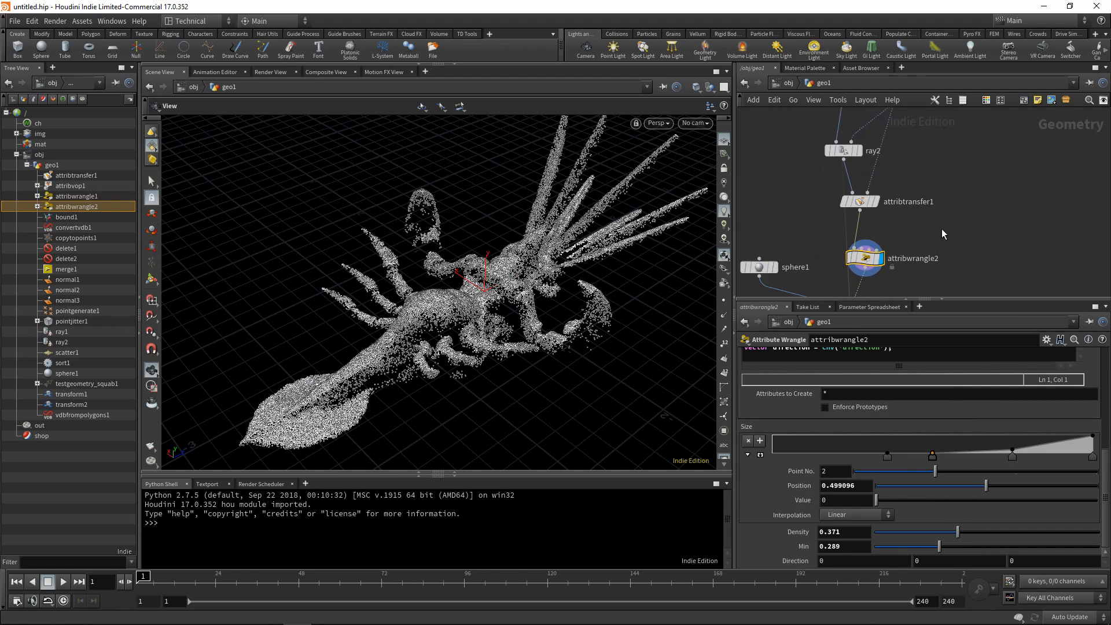
pyautogui.moveTo(924, 179); pyautogui.dragTo(948, 278, button='middle')
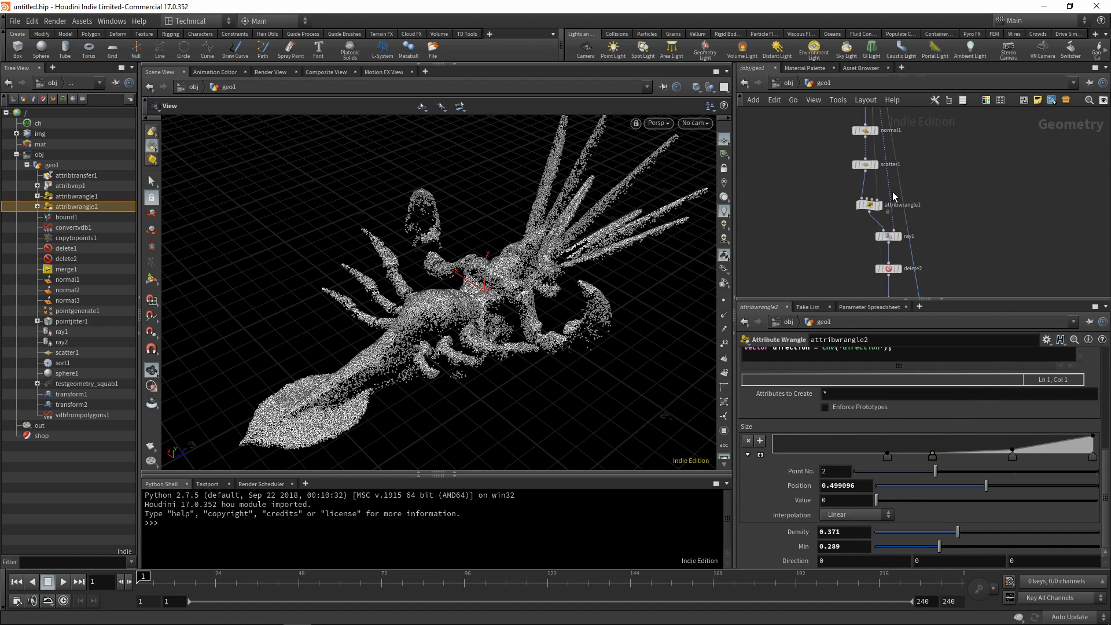
pyautogui.moveTo(949, 154); pyautogui.dragTo(940, 284, button='middle')
pyautogui.scroll(5, 887, 167)
pyautogui.moveTo(889, 172); pyautogui.dragTo(924, 188, button='middle')
pyautogui.click(827, 216)
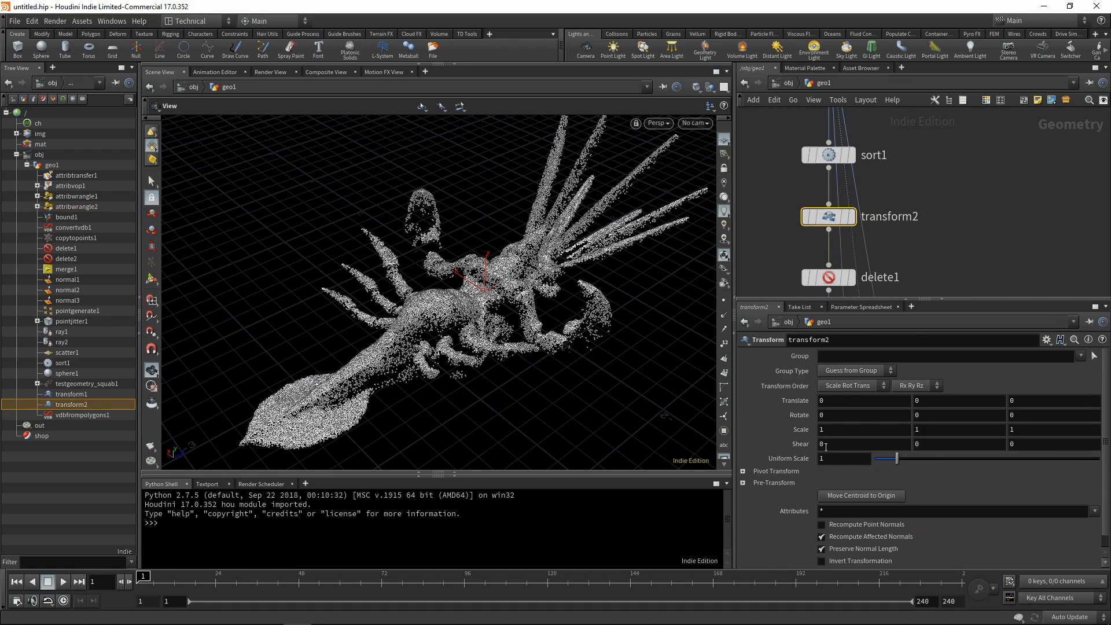
pyautogui.rightClick(804, 416)
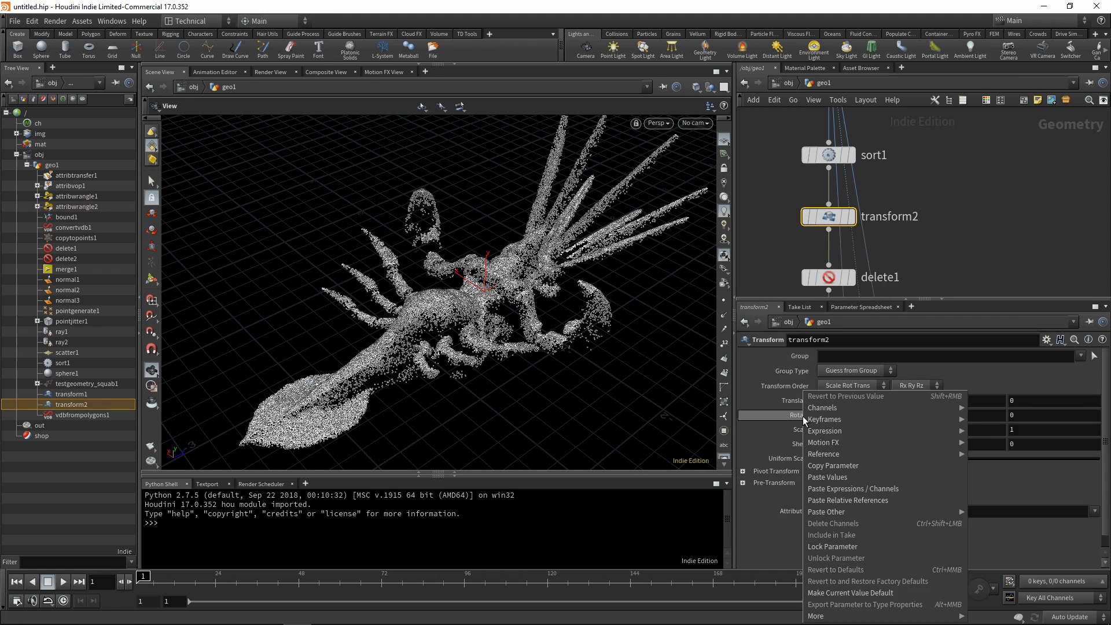
pyautogui.click(845, 501)
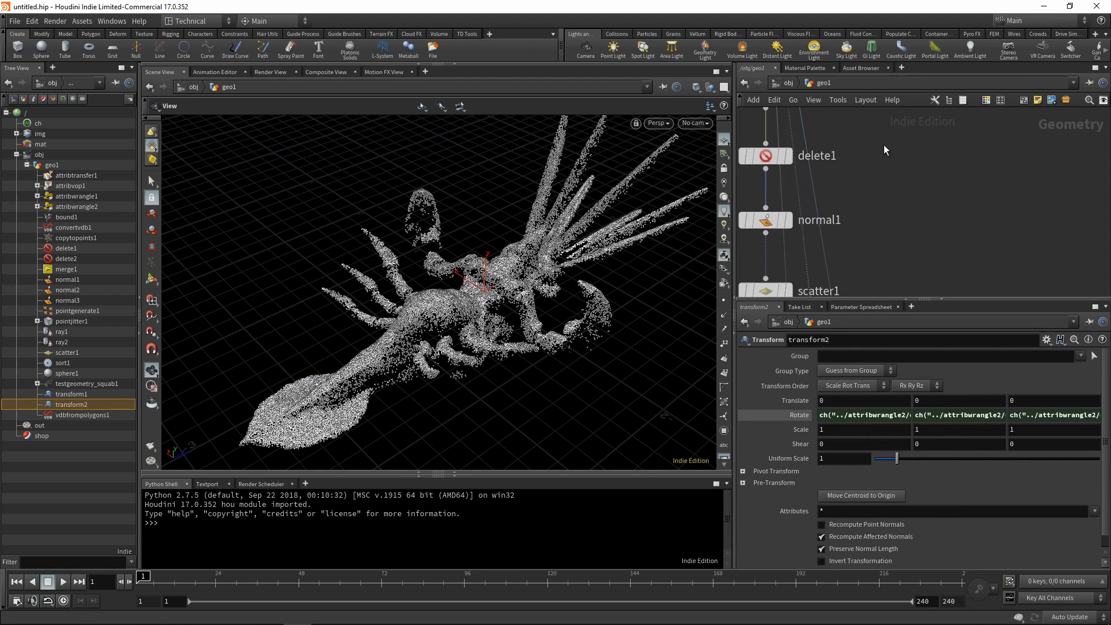
# Set the third Direction component of attribwrangle2 to 45 and view the resulting points.
pyautogui.moveTo(966, 260); pyautogui.dragTo(972, 36, button='middle')
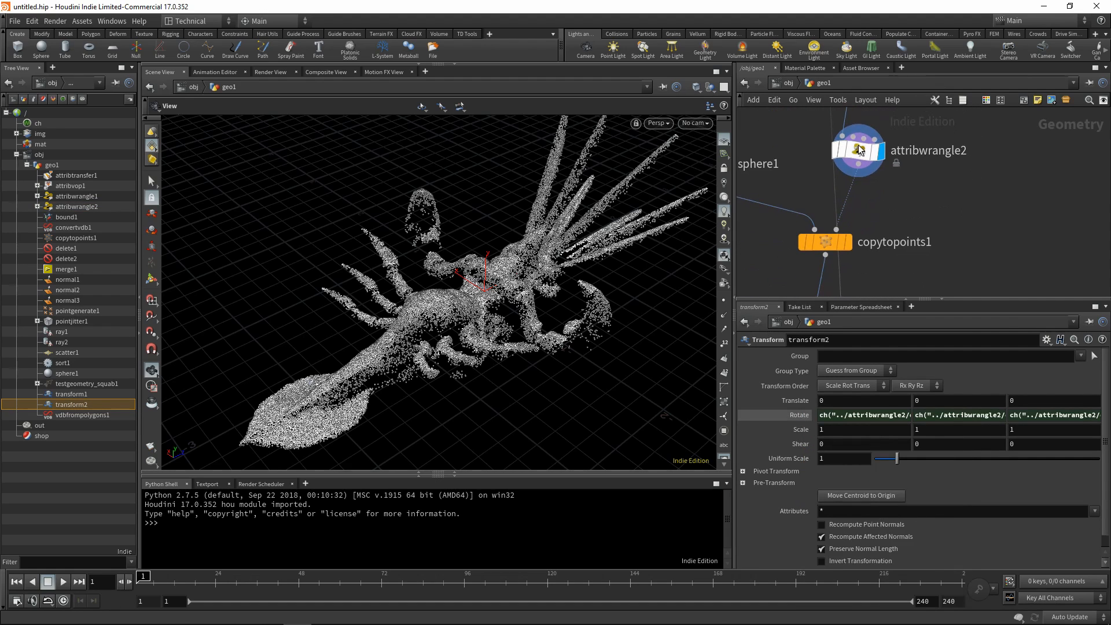
pyautogui.click(859, 152)
pyautogui.click(1027, 558)
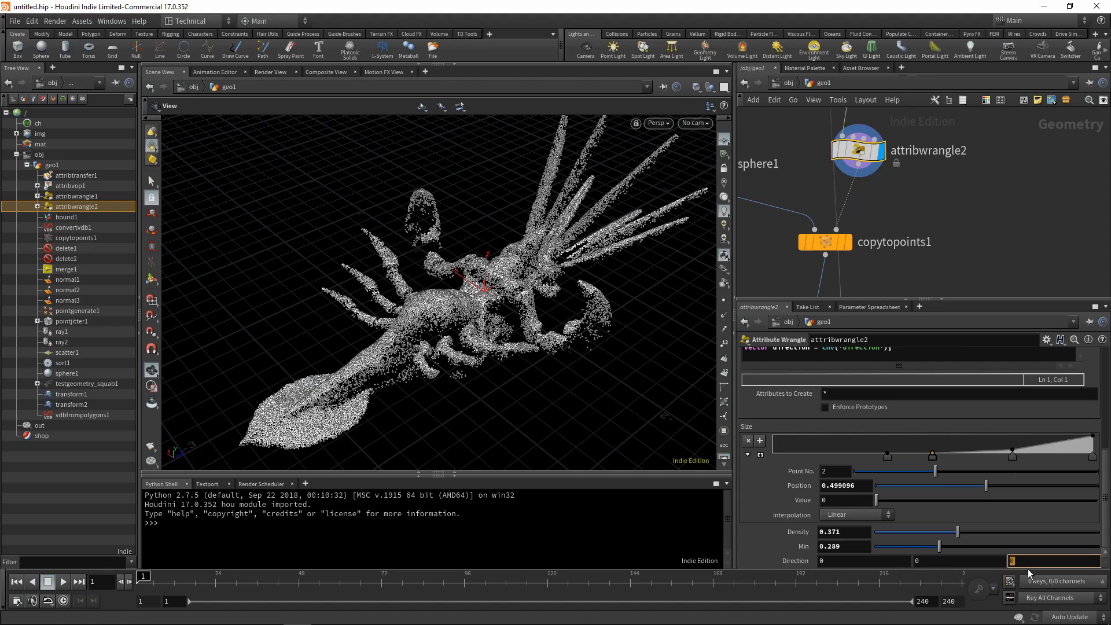
pyautogui.write('45')
pyautogui.press('Return')
pyautogui.moveTo(450, 302); pyautogui.dragTo(523, 231)
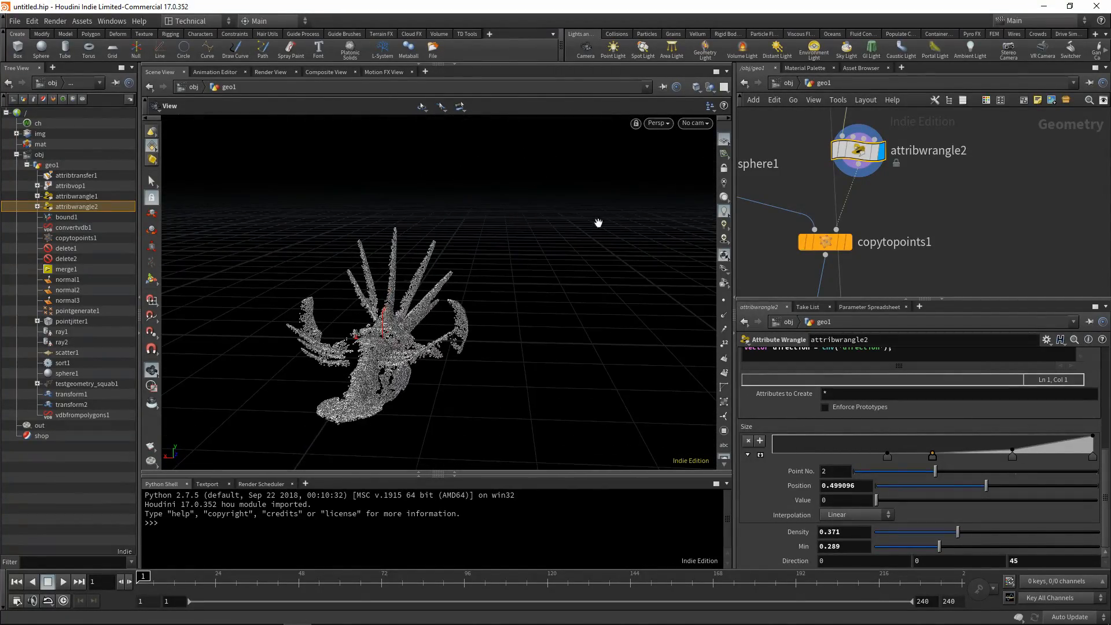
# Display the normal1 node to examine how the source plane is tilted by the direction setting.
pyautogui.moveTo(975, 194); pyautogui.dragTo(983, 290, button='middle')
pyautogui.scroll(-3, 978, 173)
pyautogui.moveTo(976, 150); pyautogui.dragTo(975, 257, button='middle')
pyautogui.moveTo(908, 186); pyautogui.dragTo(908, 256, button='middle')
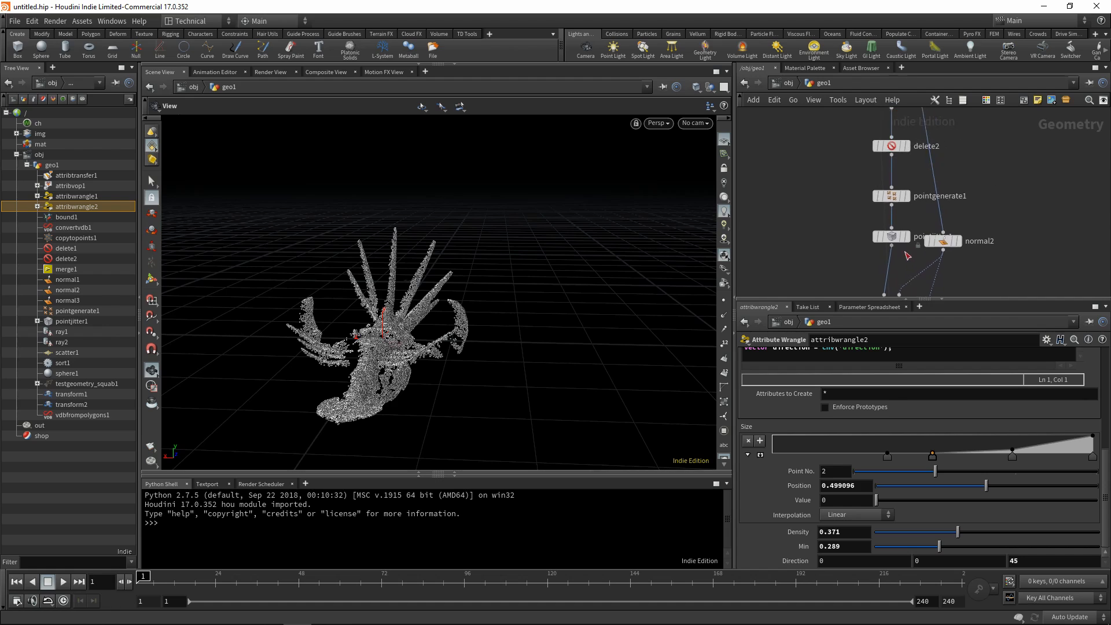
pyautogui.moveTo(913, 150); pyautogui.dragTo(896, 201, button='middle')
pyautogui.scroll(4, 895, 200)
pyautogui.moveTo(885, 130); pyautogui.dragTo(885, 186, button='middle')
pyautogui.scroll(-3, 921, 125)
pyautogui.moveTo(922, 113); pyautogui.dragTo(940, 233, button='middle')
pyautogui.moveTo(880, 114); pyautogui.dragTo(898, 193, button='middle')
pyautogui.scroll(-2, 898, 193)
pyautogui.click(892, 164)
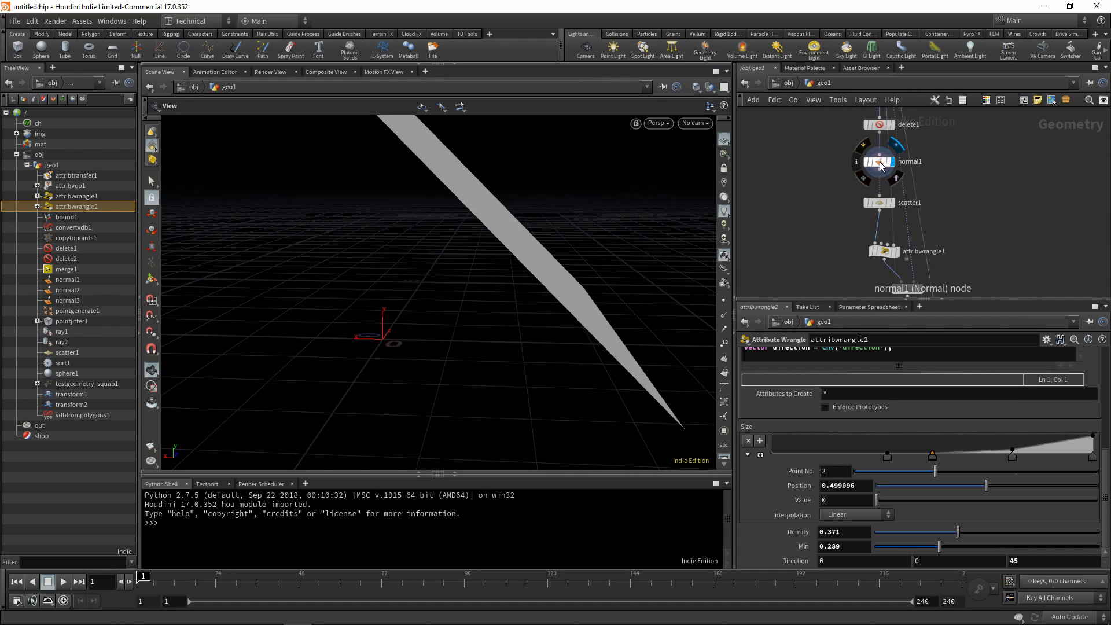
pyautogui.click(880, 163)
# Display ray1 and the filtered points further downstream, and examine their distribution over the creature.
pyautogui.scroll(-4, 563, 191)
pyautogui.moveTo(932, 112); pyautogui.dragTo(871, 151, button='middle')
pyautogui.moveTo(930, 268); pyautogui.dragTo(903, 148, button='middle')
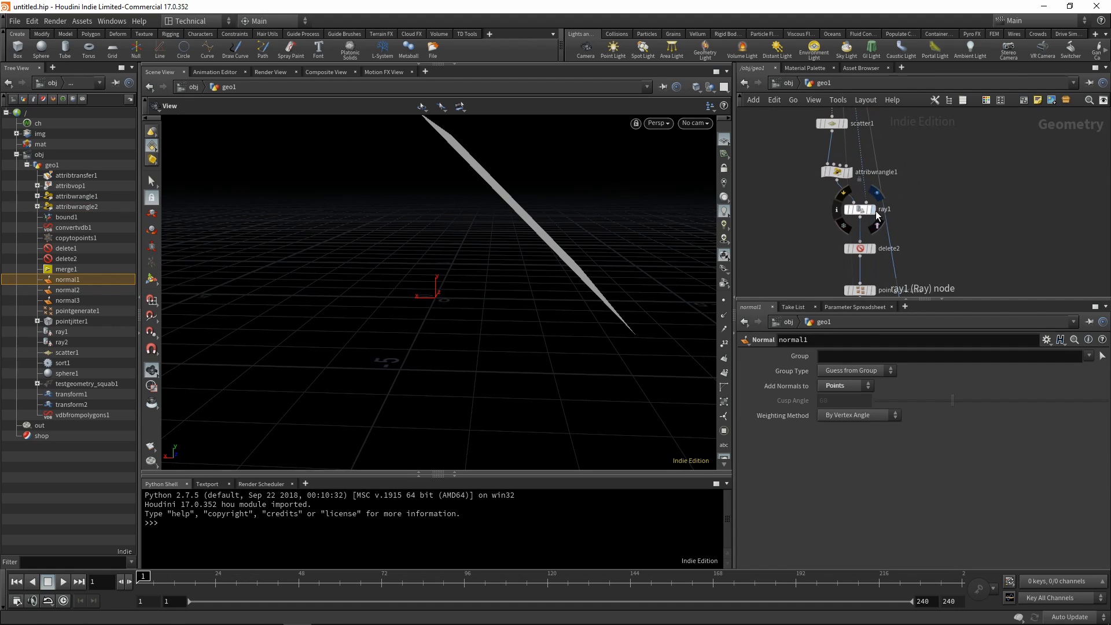
pyautogui.click(872, 211)
pyautogui.moveTo(488, 275); pyautogui.dragTo(524, 342)
pyautogui.moveTo(950, 261); pyautogui.dragTo(894, 191, button='middle')
pyautogui.click(860, 191)
pyautogui.moveTo(486, 308); pyautogui.dragTo(417, 342)
pyautogui.moveTo(416, 342); pyautogui.dragTo(370, 320, button='right')
pyautogui.moveTo(370, 320); pyautogui.dragTo(428, 316)
# Display normal3 and examine the generated layer on the creature with the new direction.
pyautogui.moveTo(931, 276); pyautogui.dragTo(922, 140, button='middle')
pyautogui.moveTo(895, 219)
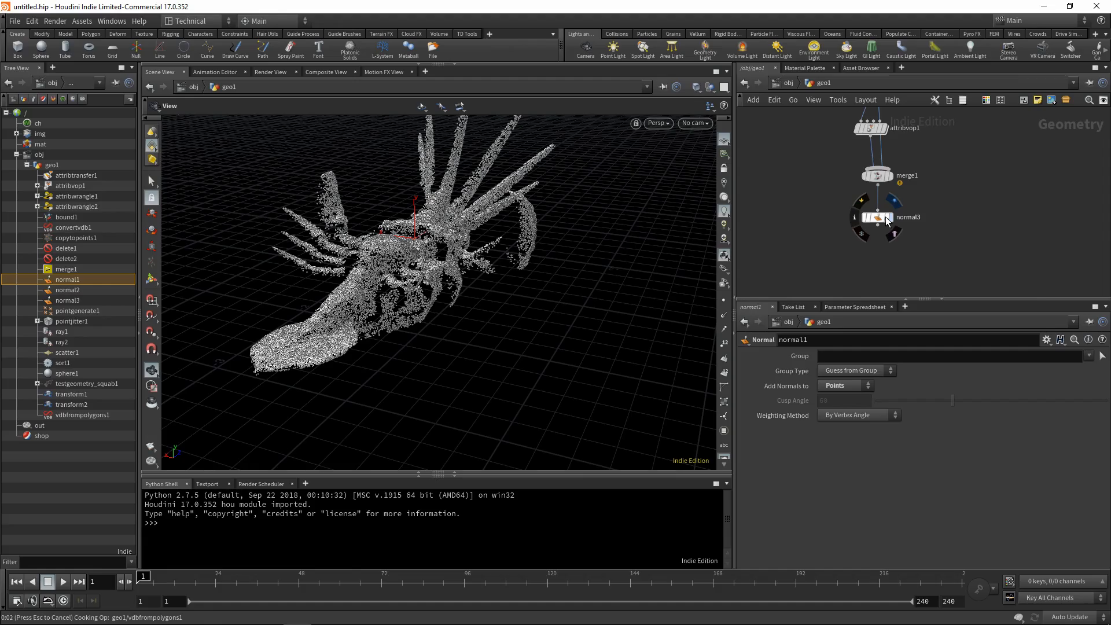
pyautogui.moveTo(509, 250)
pyautogui.mouseDown()
pyautogui.moveTo(391, 256)
pyautogui.moveTo(511, 246)
pyautogui.mouseUp()
pyautogui.moveTo(512, 246); pyautogui.dragTo(345, 299, button='right')
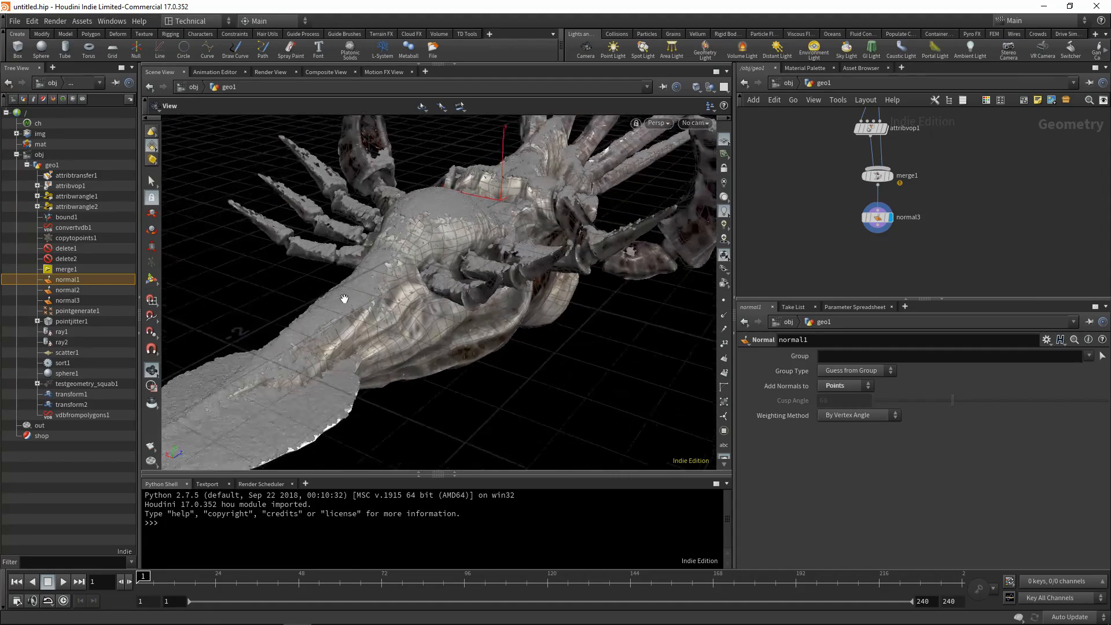
pyautogui.moveTo(345, 299); pyautogui.dragTo(489, 249)
pyautogui.moveTo(489, 249); pyautogui.dragTo(499, 312, button='right')
pyautogui.moveTo(489, 296); pyautogui.dragTo(512, 286)
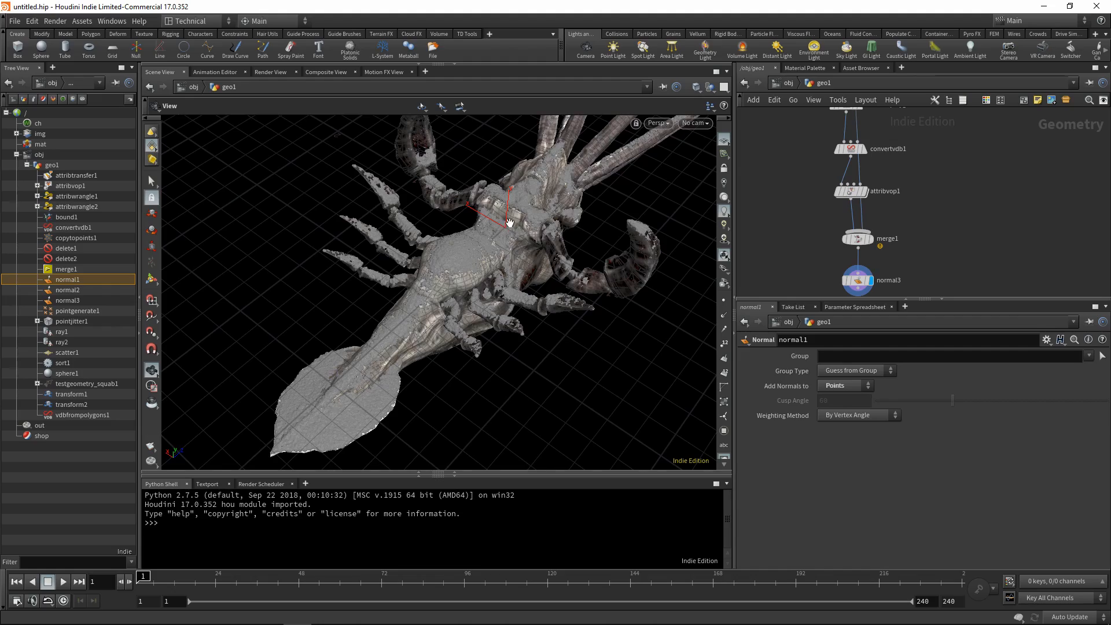
pyautogui.moveTo(510, 223); pyautogui.dragTo(400, 294)
pyautogui.moveTo(959, 245); pyautogui.dragTo(950, 153, button='middle')
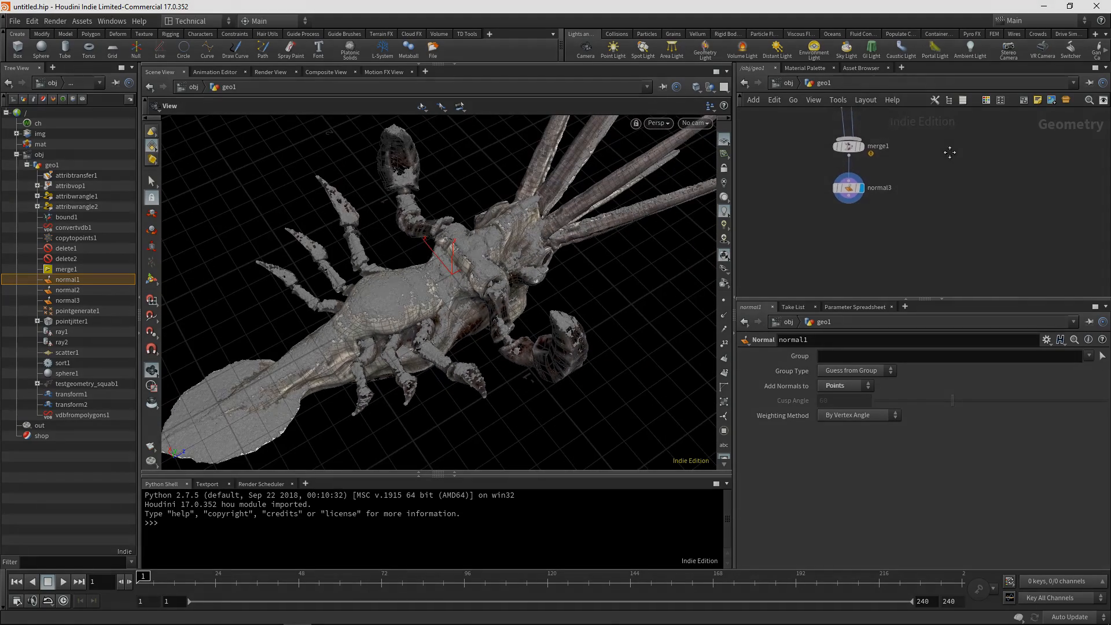